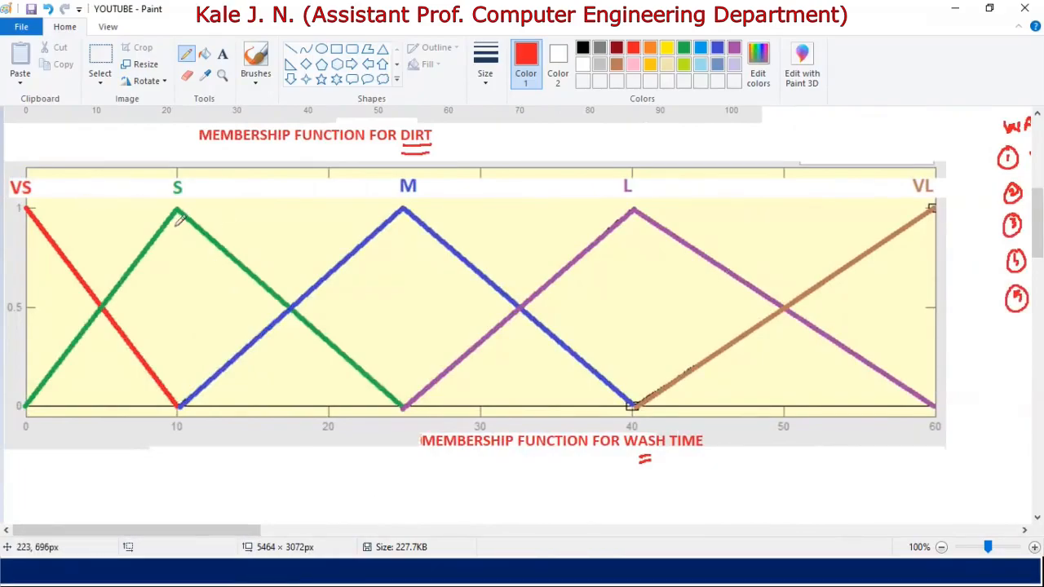
Circle the VS, S, M, L and VL labels of the wash-time plot in red and undo the last circle
{"action": "mouse_move", "coordinate": [17, 170]}
{"action": "left_mouse_down"}
{"action": "mouse_move", "coordinate": [26, 184]}
{"action": "mouse_move", "coordinate": [27, 174]}
{"action": "left_mouse_up"}
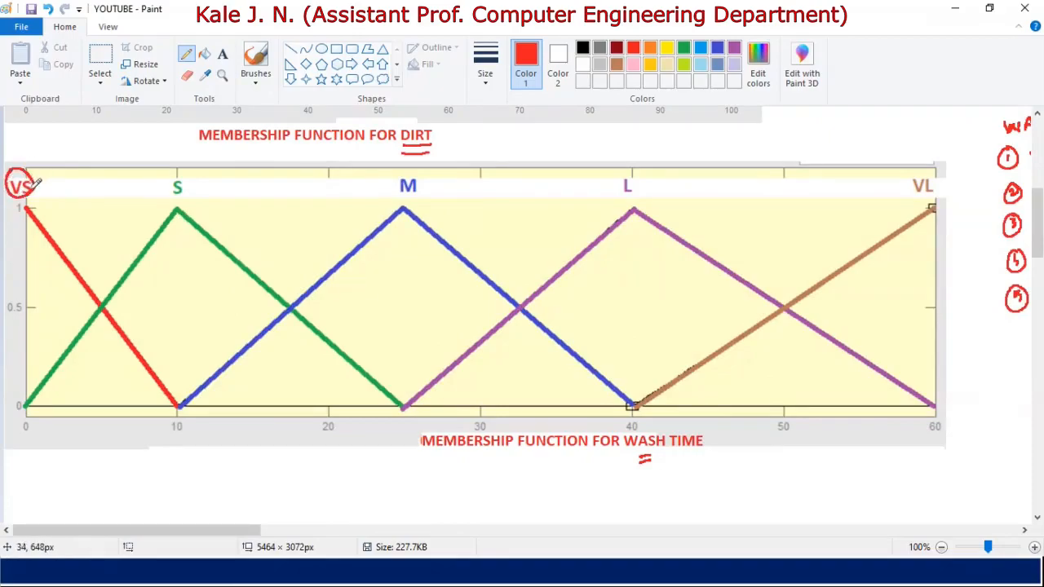
{"action": "mouse_move", "coordinate": [186, 168]}
{"action": "left_mouse_down"}
{"action": "mouse_move", "coordinate": [186, 188]}
{"action": "mouse_move", "coordinate": [189, 171]}
{"action": "left_mouse_up"}
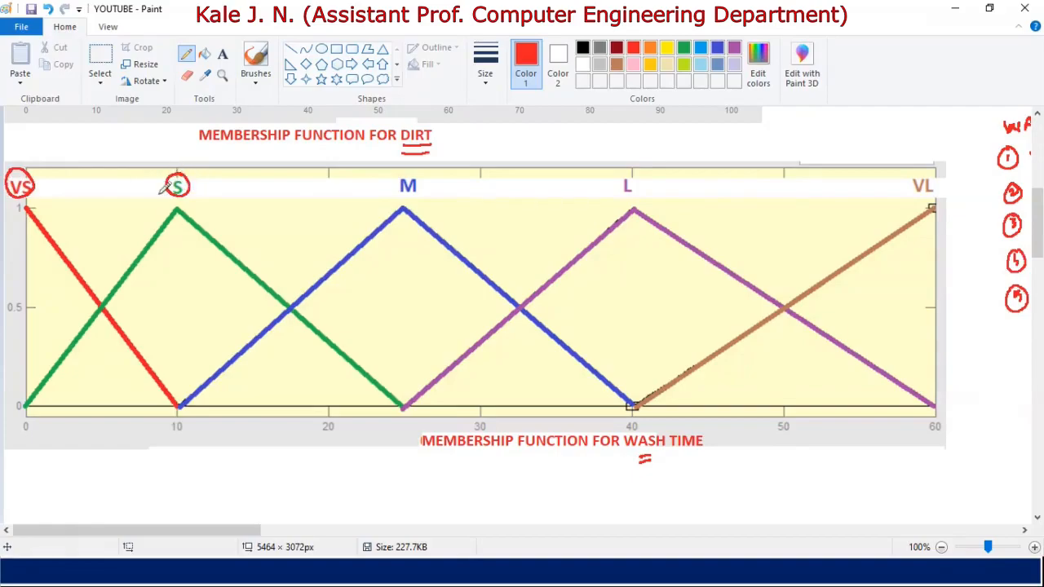
{"action": "left_click_drag", "start_coordinate": [418, 170], "coordinate": [426, 175]}
{"action": "left_click_drag", "start_coordinate": [620, 167], "coordinate": [638, 175]}
{"action": "mouse_move", "coordinate": [934, 173]}
{"action": "left_mouse_down"}
{"action": "mouse_move", "coordinate": [912, 189]}
{"action": "mouse_move", "coordinate": [928, 172]}
{"action": "left_mouse_up"}
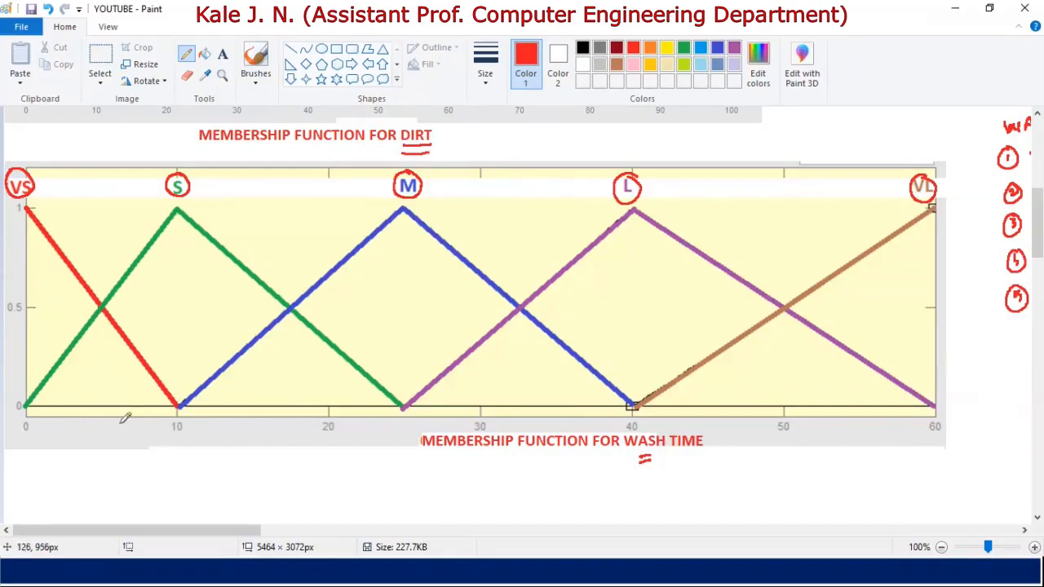
{"action": "key", "text": "ctrl+z"}
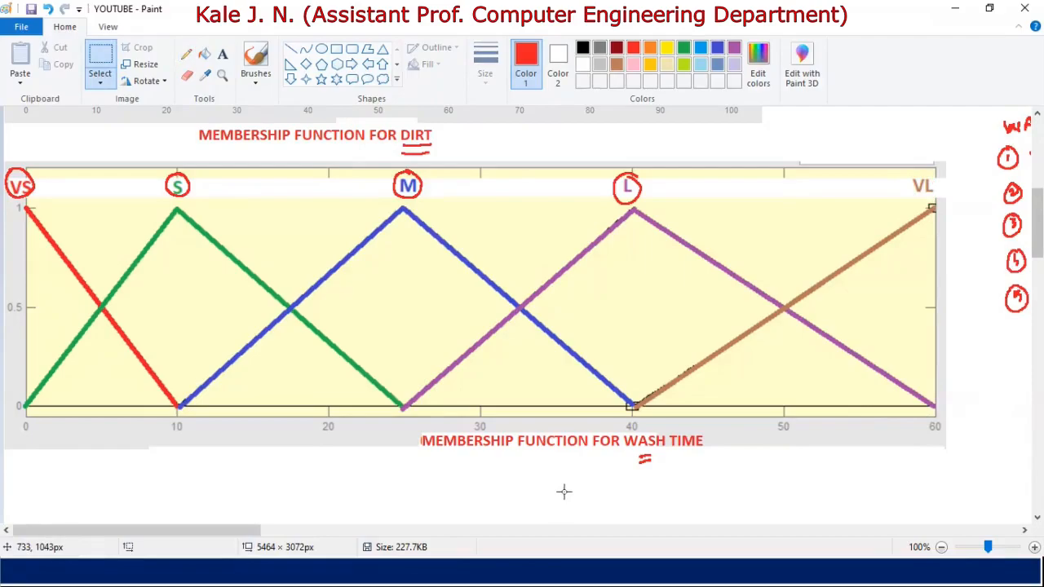
Mark the dirt and wash-time levels in all five Rule Base rules with short red pencil underlines
{"action": "scroll", "coordinate": [564, 491], "scroll_direction": "down", "scroll_amount": 5}
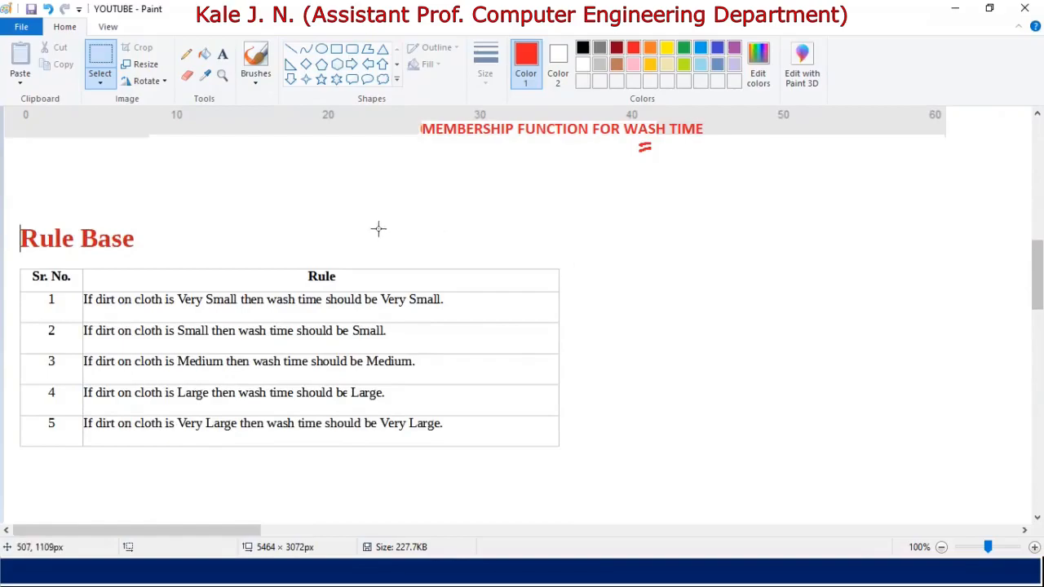
{"action": "left_click", "coordinate": [186, 54]}
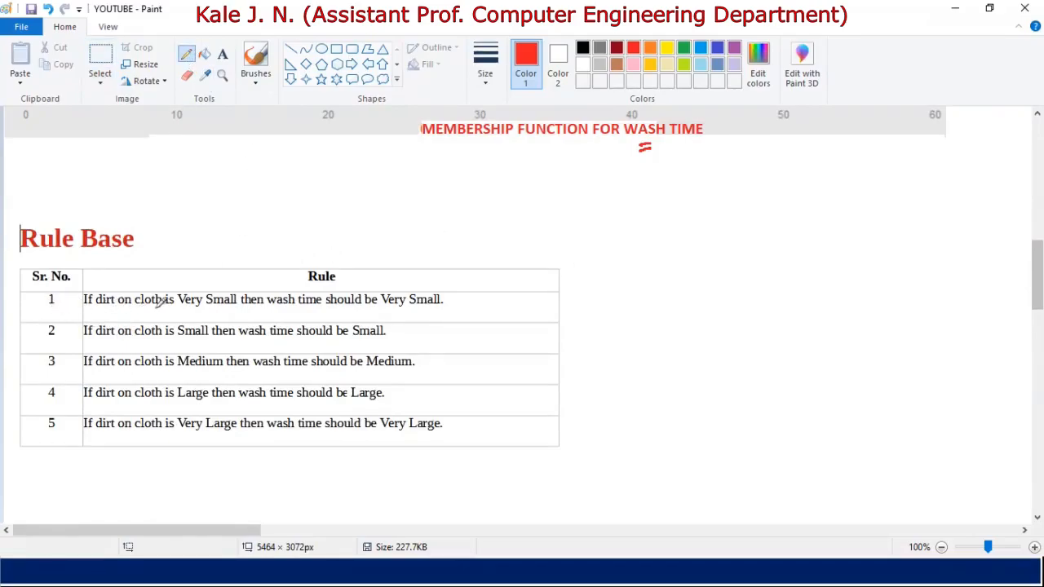
{"action": "left_click_drag", "start_coordinate": [203, 314], "coordinate": [208, 316]}
{"action": "left_click_drag", "start_coordinate": [218, 313], "coordinate": [224, 316]}
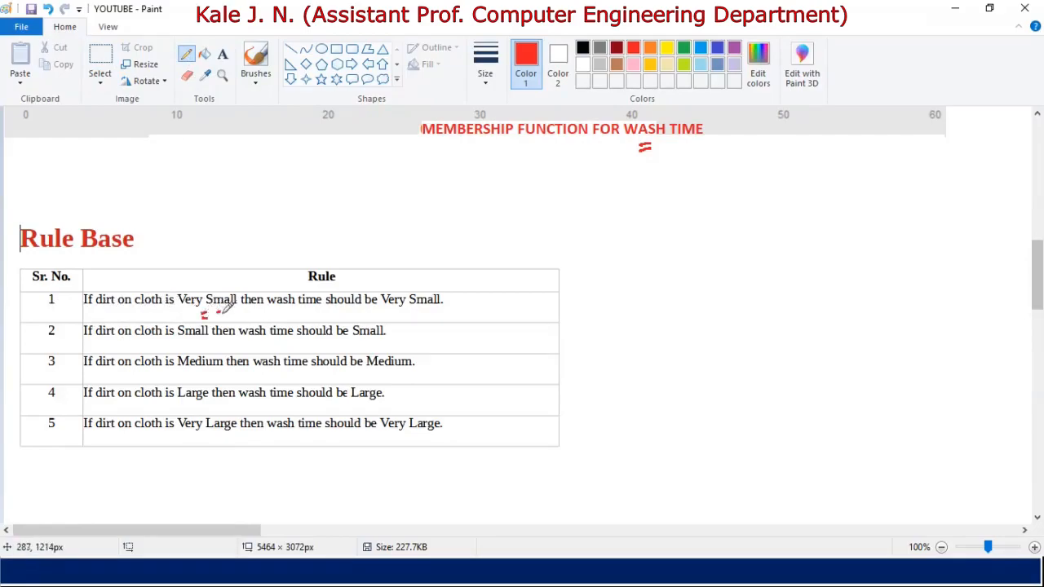
{"action": "left_click_drag", "start_coordinate": [398, 316], "coordinate": [403, 319]}
{"action": "left_click_drag", "start_coordinate": [191, 342], "coordinate": [196, 346]}
{"action": "left_click_drag", "start_coordinate": [364, 342], "coordinate": [371, 345]}
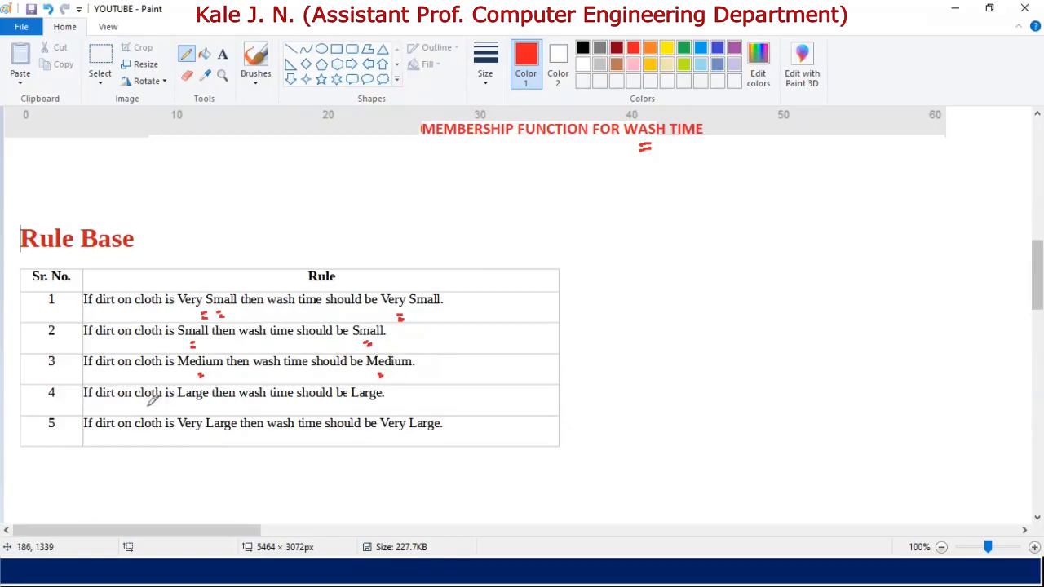
{"action": "left_click_drag", "start_coordinate": [192, 408], "coordinate": [197, 409]}
{"action": "left_click_drag", "start_coordinate": [196, 436], "coordinate": [213, 435]}
{"action": "left_click_drag", "start_coordinate": [412, 436], "coordinate": [421, 437]}
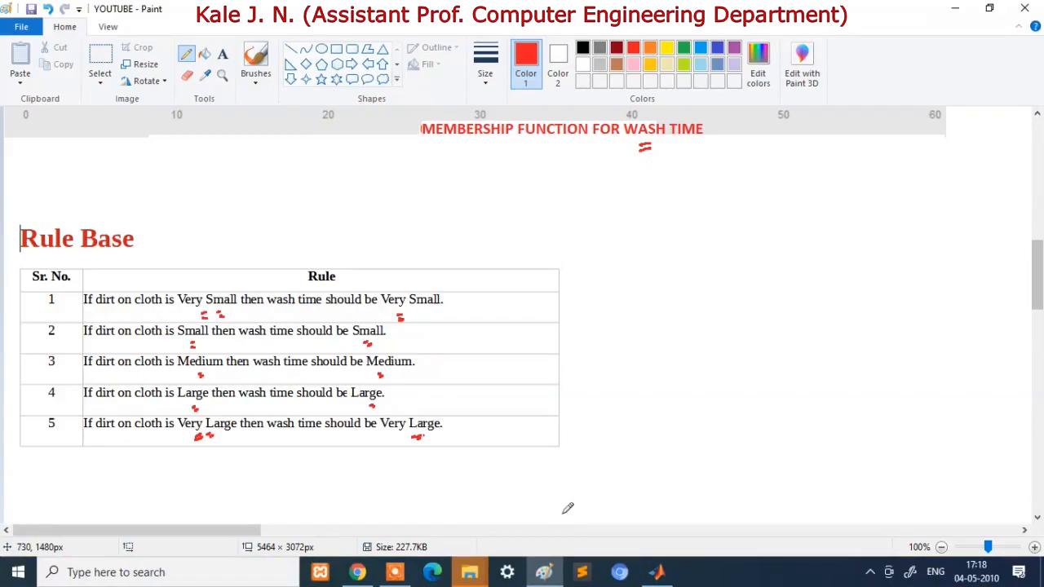
Switch to MATLAB and open the FIS Editor with the fuzzy command
{"action": "left_click", "coordinate": [658, 574]}
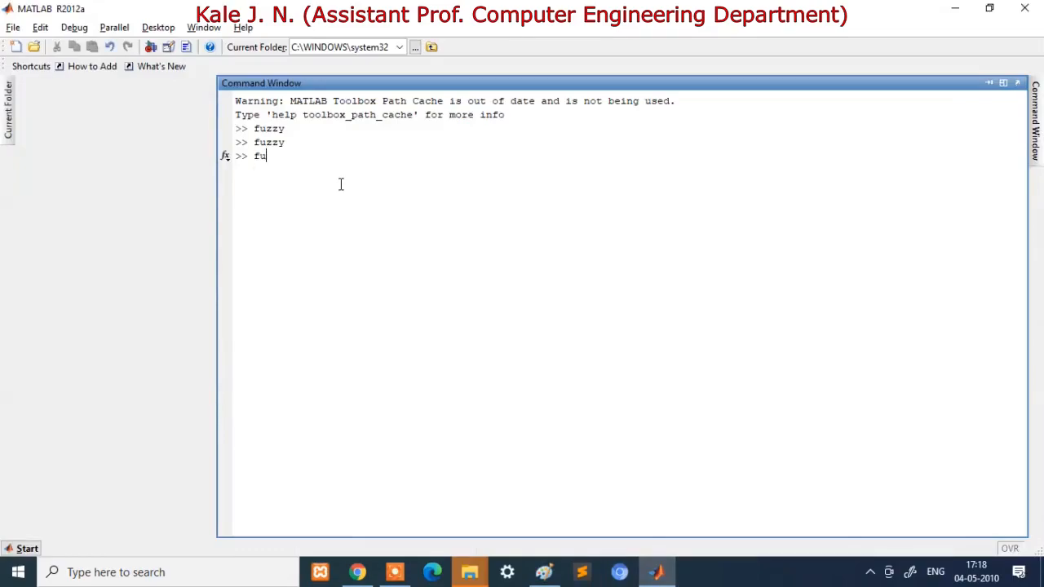
{"action": "key", "text": "Return"}
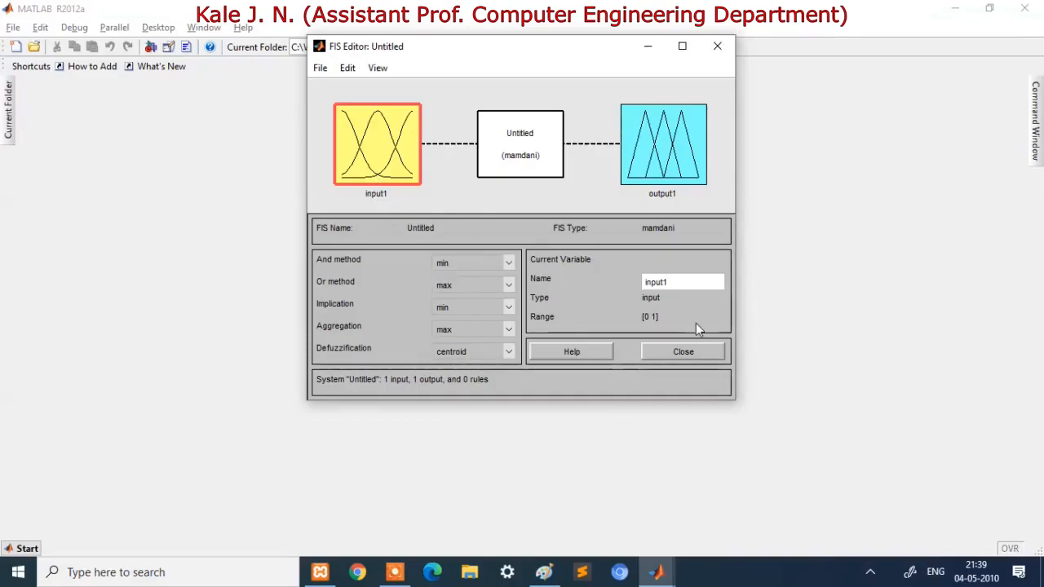
Rename the input variable to Dirt and open its membership functions for editing
{"action": "left_click", "coordinate": [680, 283]}
{"action": "key", "text": "BackSpace"}
{"action": "key", "text": "BackSpace"}
{"action": "key", "text": "BackSpace"}
{"action": "key", "text": "BackSpace"}
{"action": "key", "text": "BackSpace"}
{"action": "key", "text": "BackSpace"}
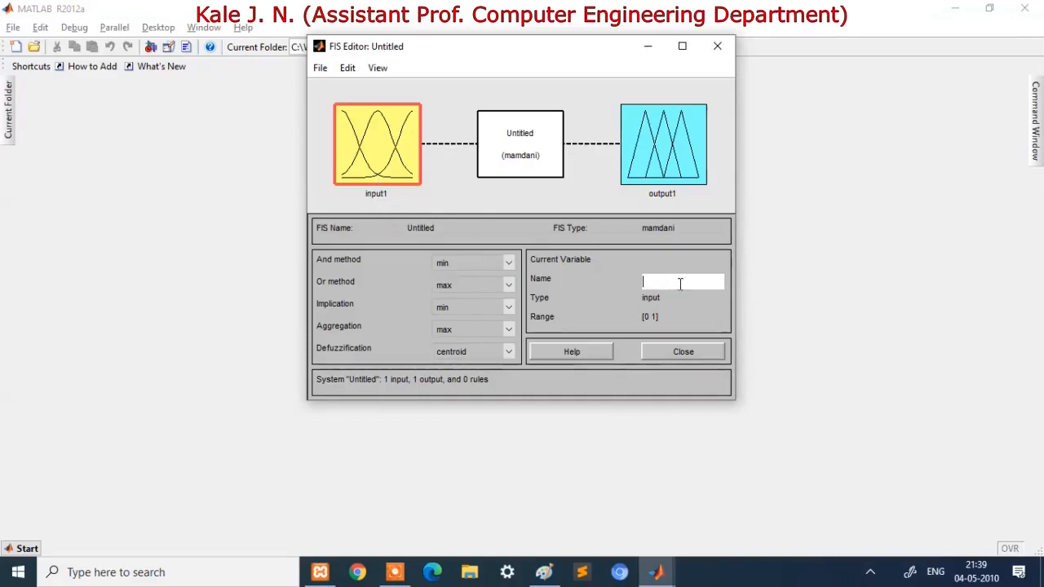
{"action": "type", "text": "Dirt"}
{"action": "left_click", "coordinate": [373, 143]}
{"action": "double_click", "coordinate": [373, 143]}
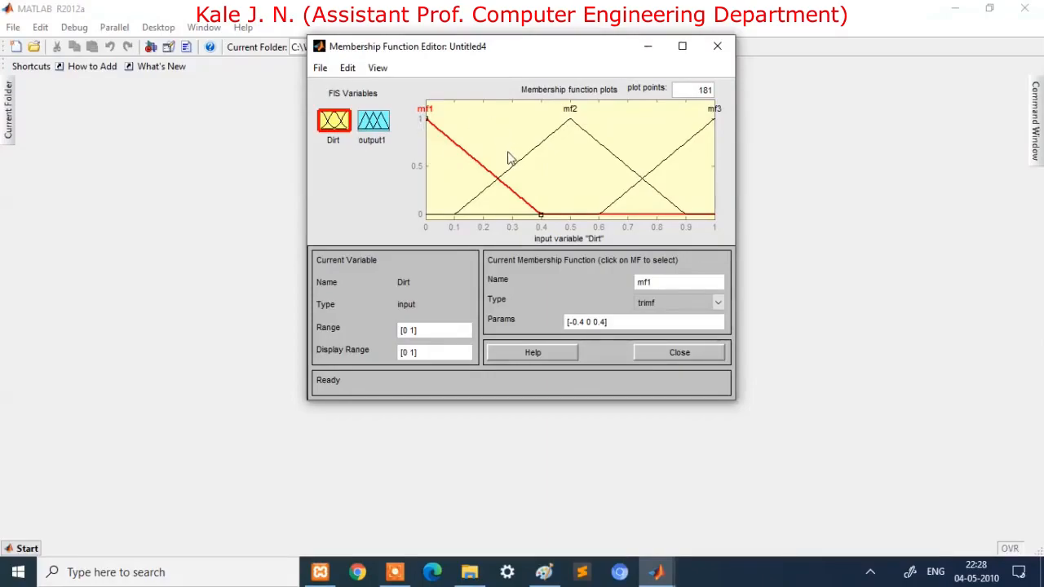
Check the dirt plot in Paint and add two trimf membership functions to the Dirt input in MATLAB
{"action": "left_click", "coordinate": [546, 573]}
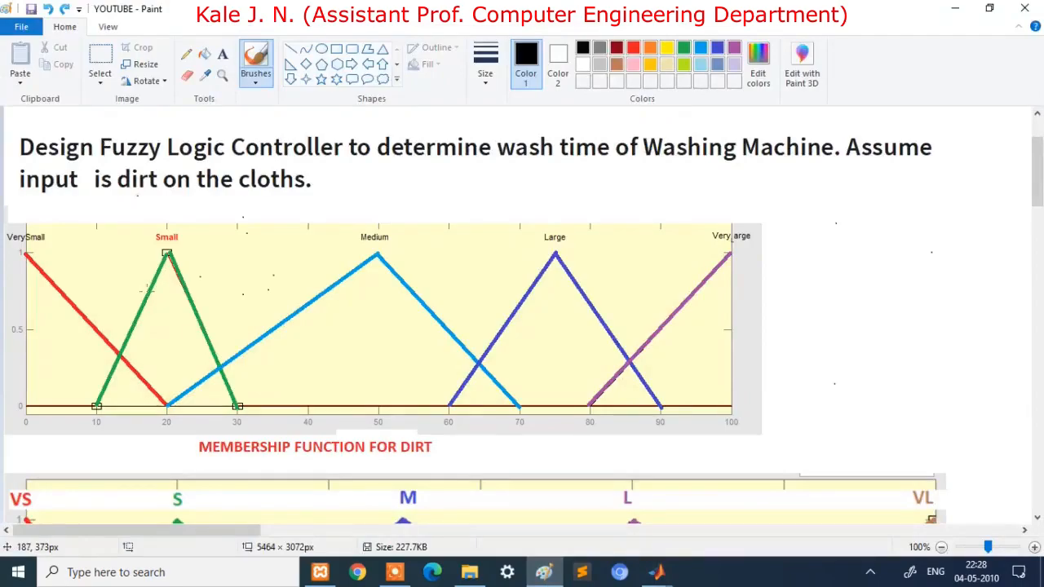
{"action": "key", "text": "alt+Tab"}
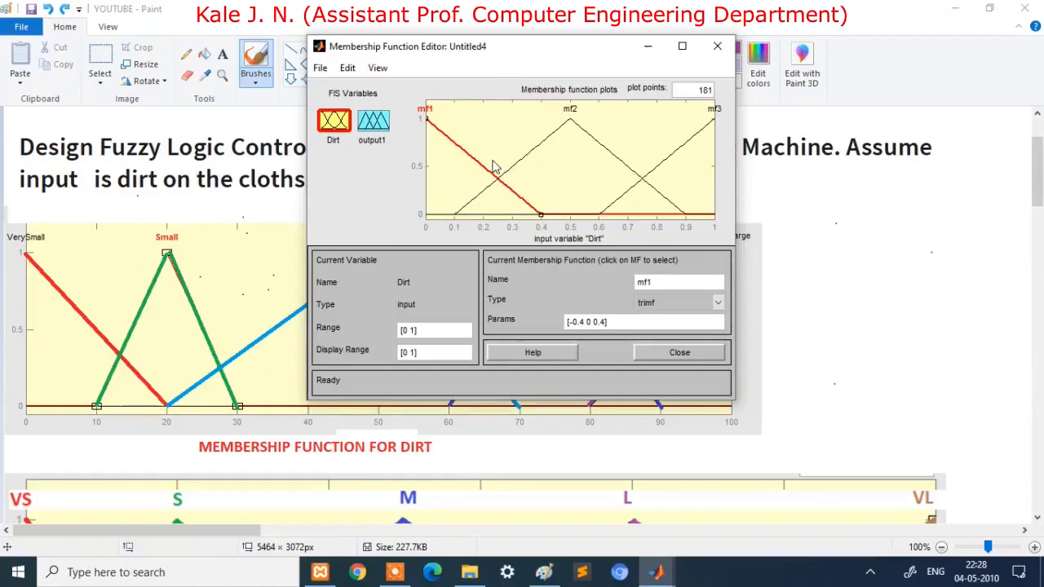
{"action": "left_click", "coordinate": [351, 70]}
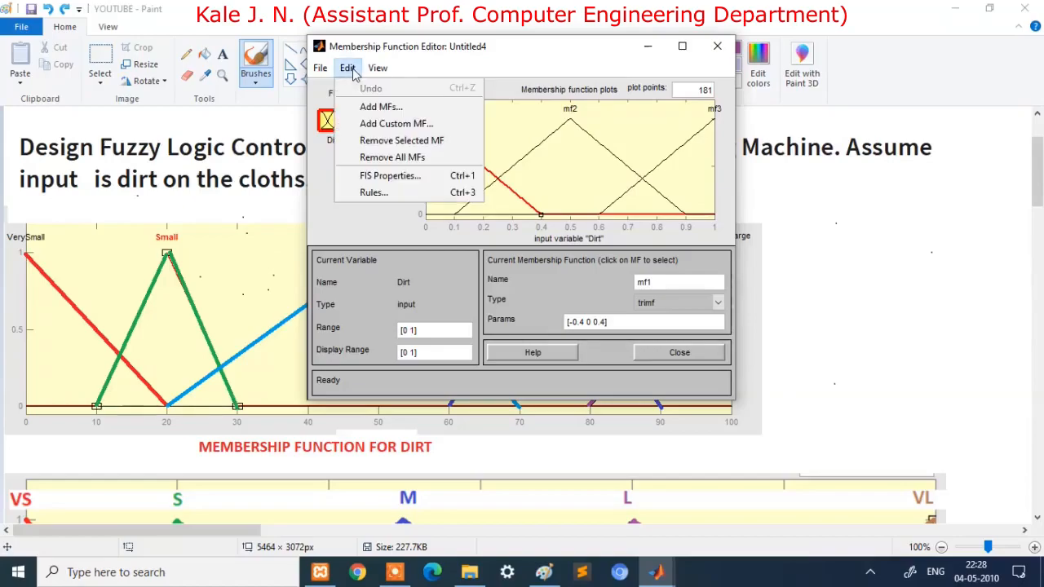
{"action": "left_click", "coordinate": [382, 110]}
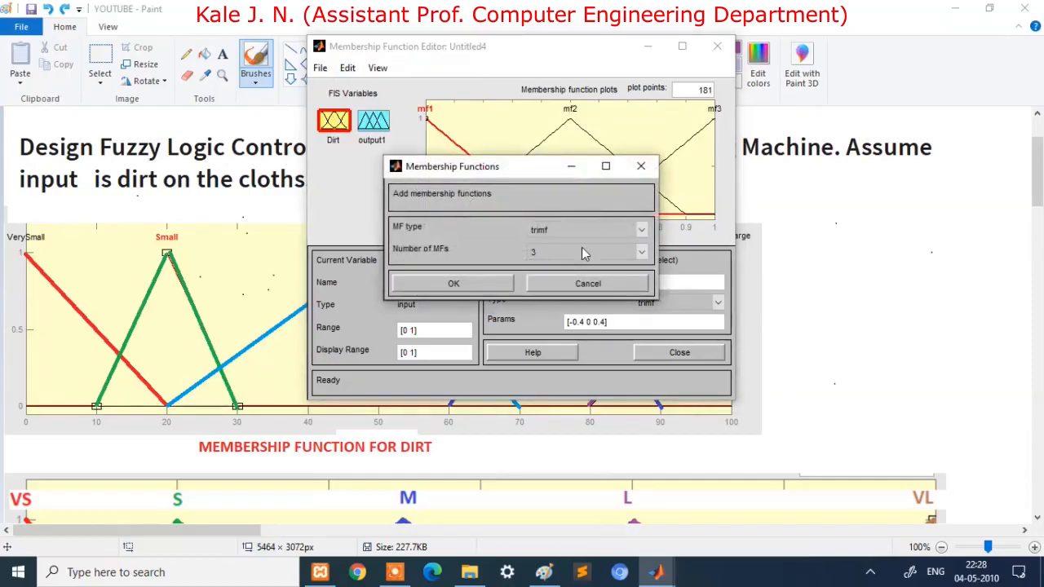
{"action": "left_click", "coordinate": [573, 233]}
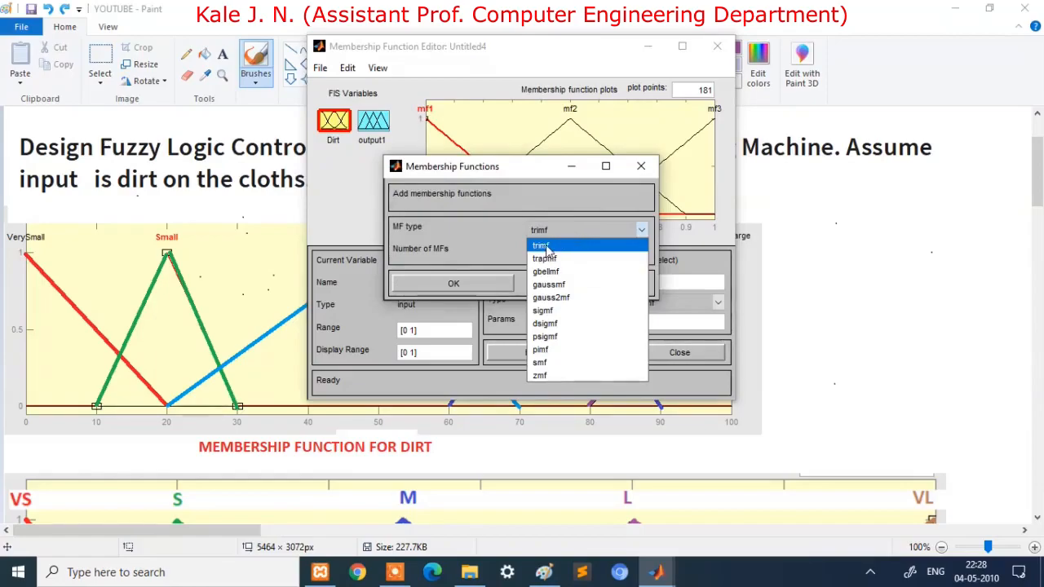
{"action": "left_click", "coordinate": [546, 246]}
{"action": "left_click", "coordinate": [545, 248]}
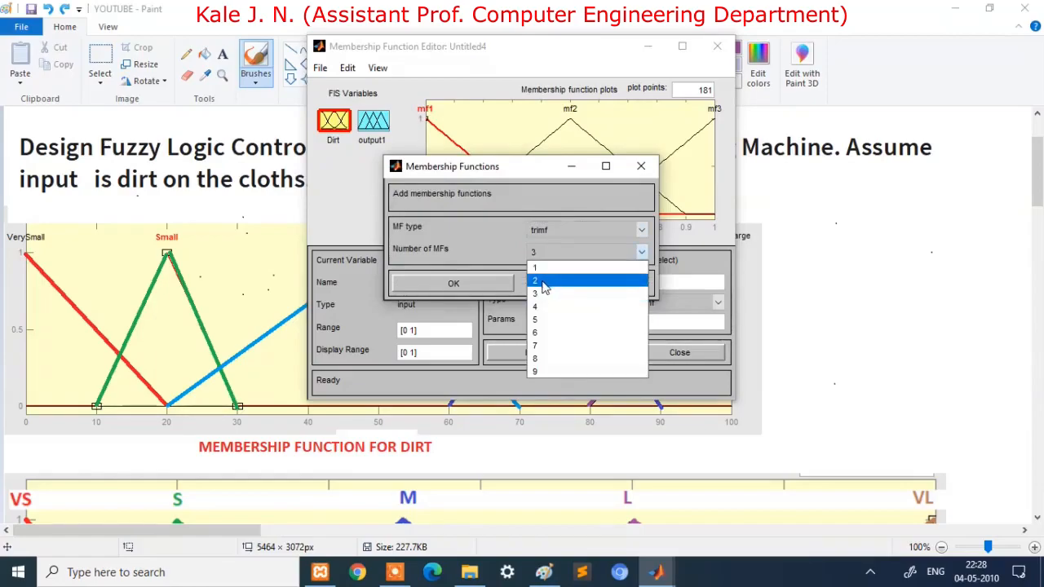
{"action": "left_click", "coordinate": [544, 282]}
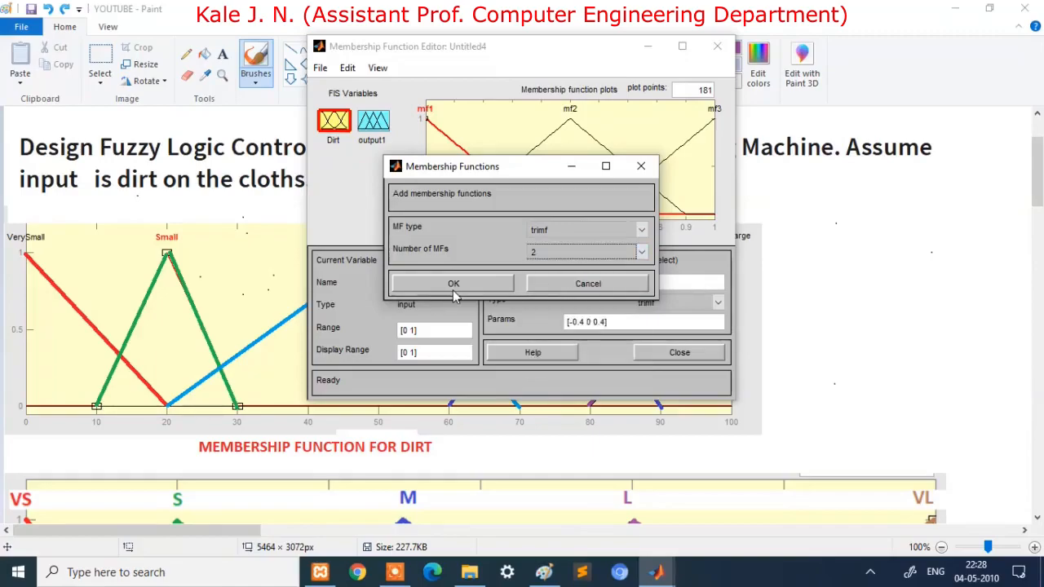
{"action": "left_click", "coordinate": [453, 284]}
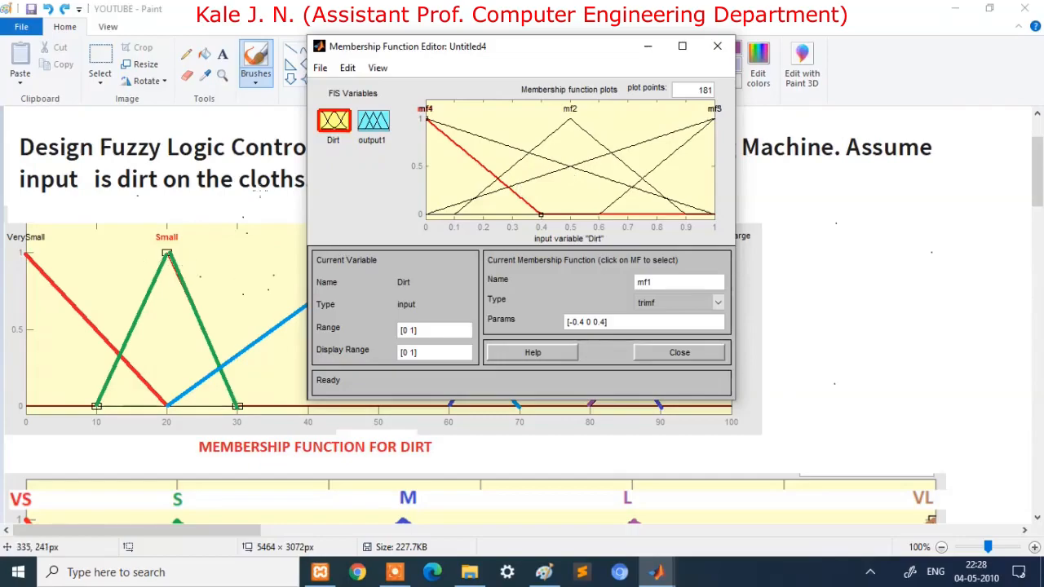
Rename the Dirt input's membership function mf1 to Very_Small, following the labels of the reference plot in Paint
{"action": "left_click", "coordinate": [259, 193]}
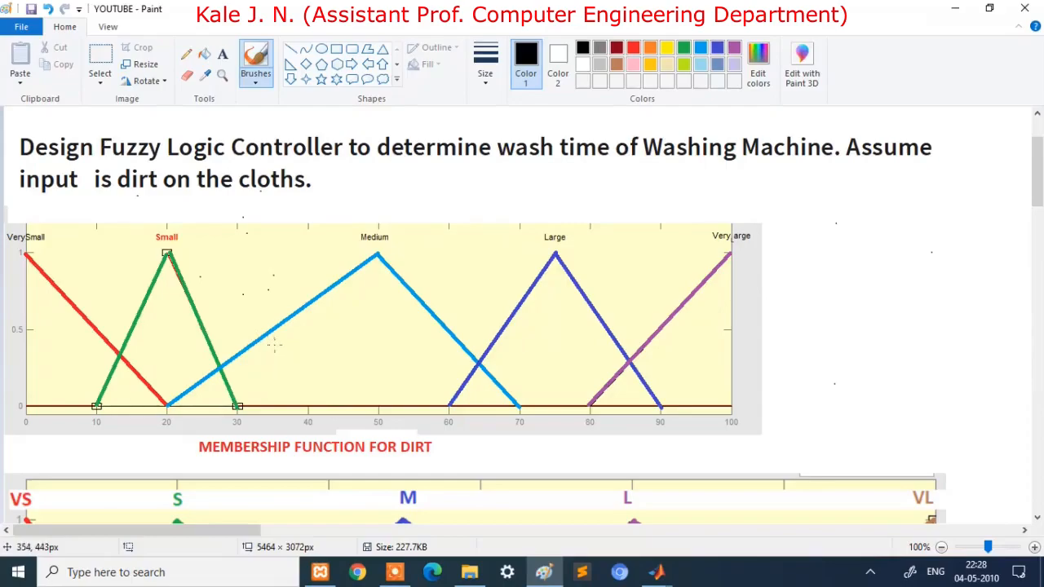
{"action": "key", "text": "alt+Tab"}
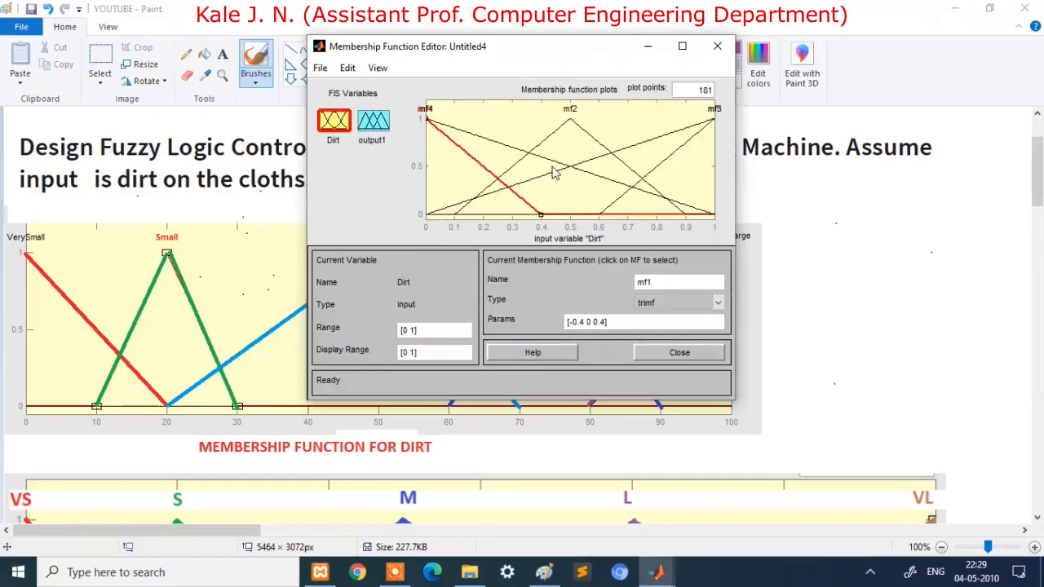
{"action": "left_click", "coordinate": [662, 284]}
{"action": "key", "text": "BackSpace"}
{"action": "key", "text": "BackSpace"}
{"action": "key", "text": "BackSpace"}
{"action": "type", "text": "Ver"}
Set the Dirt variable's range to [0 100] as in the reference plot and select its Very_Small membership function
{"action": "left_click", "coordinate": [282, 308]}
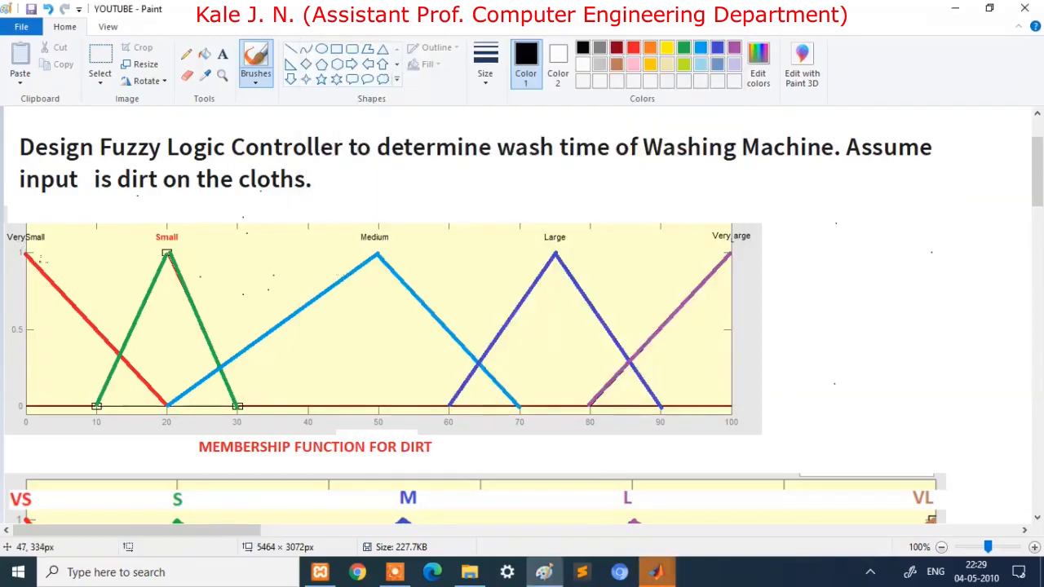
{"action": "key", "text": "alt+Tab"}
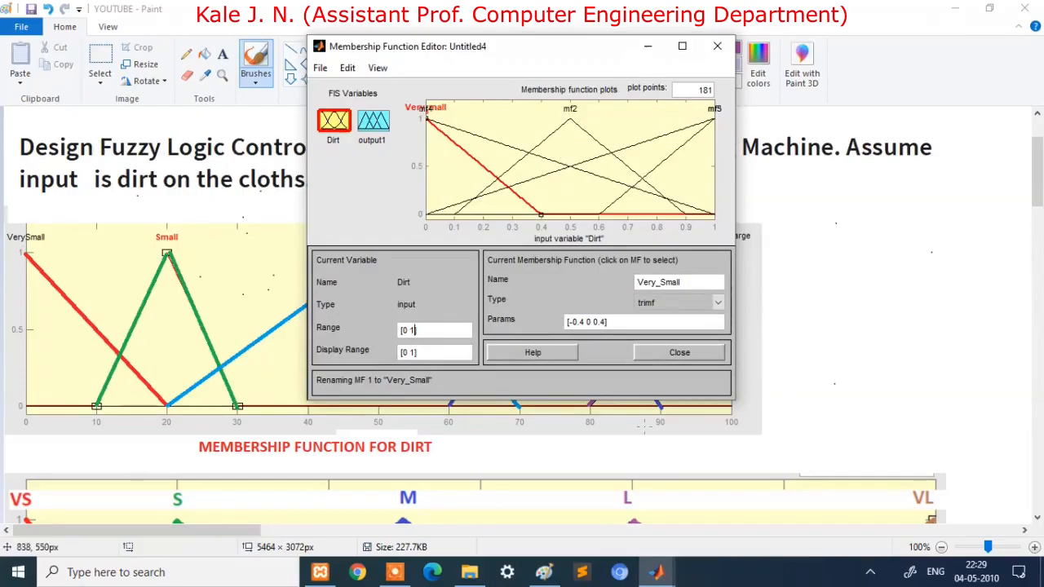
{"action": "key", "text": "alt+Tab"}
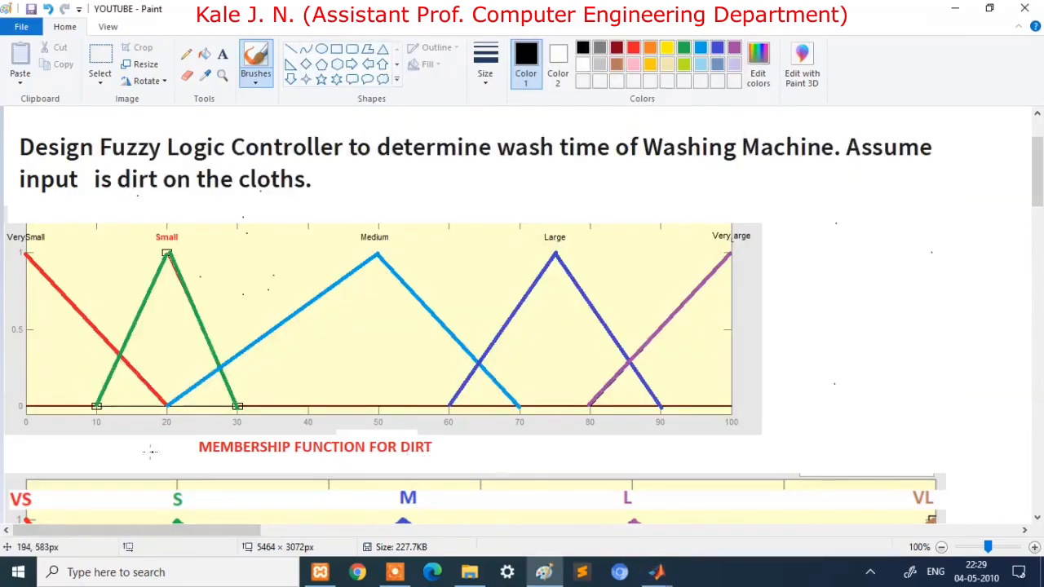
{"action": "key", "text": "alt+Tab"}
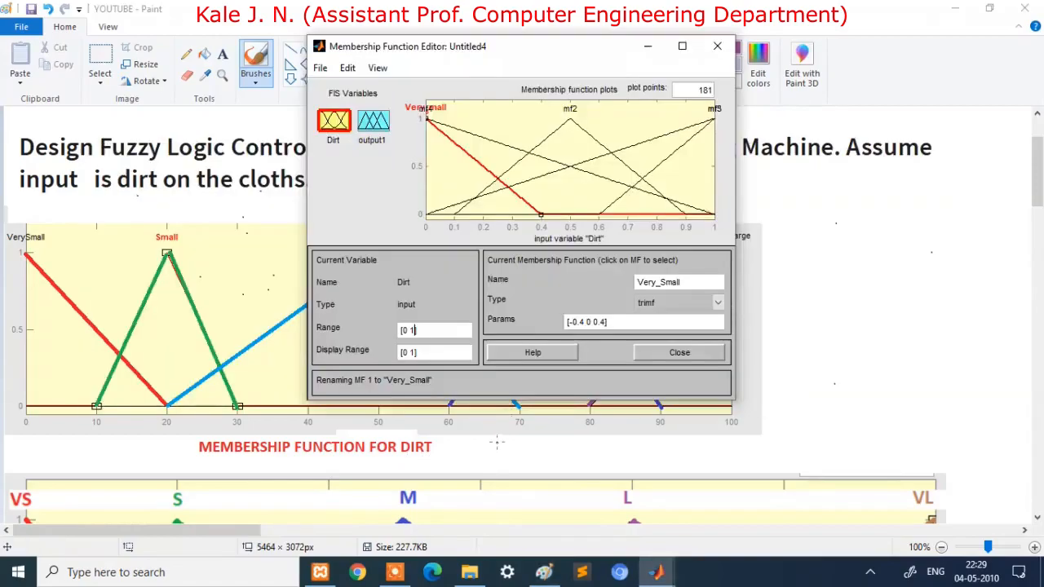
{"action": "left_click", "coordinate": [565, 323]}
{"action": "type", "text": "80"}
{"action": "key", "text": "BackSpace"}
{"action": "key", "text": "BackSpace"}
{"action": "left_click", "coordinate": [413, 329]}
{"action": "type", "text": "00"}
{"action": "key", "text": "Return"}
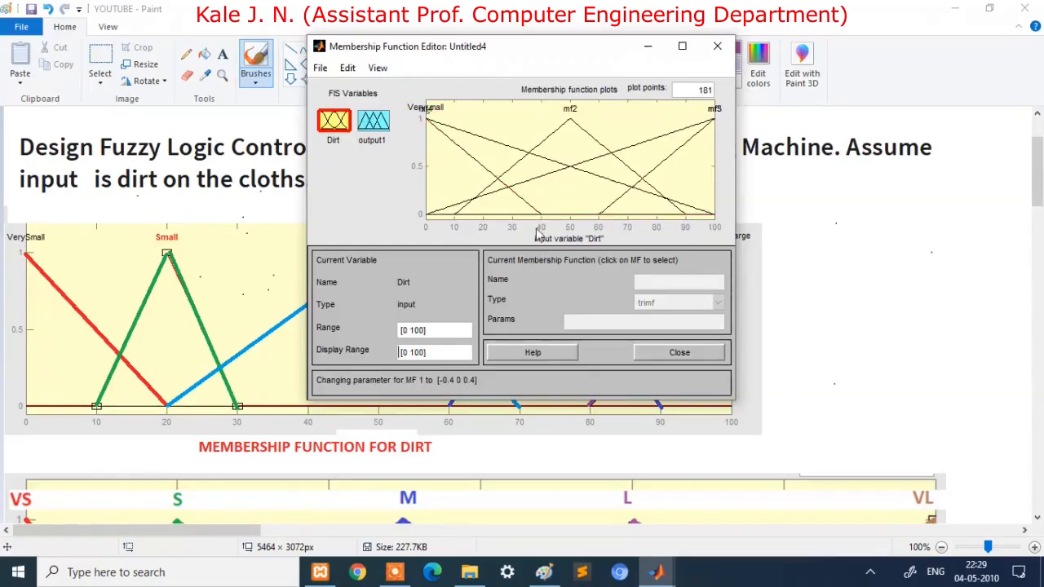
{"action": "left_click", "coordinate": [474, 158]}
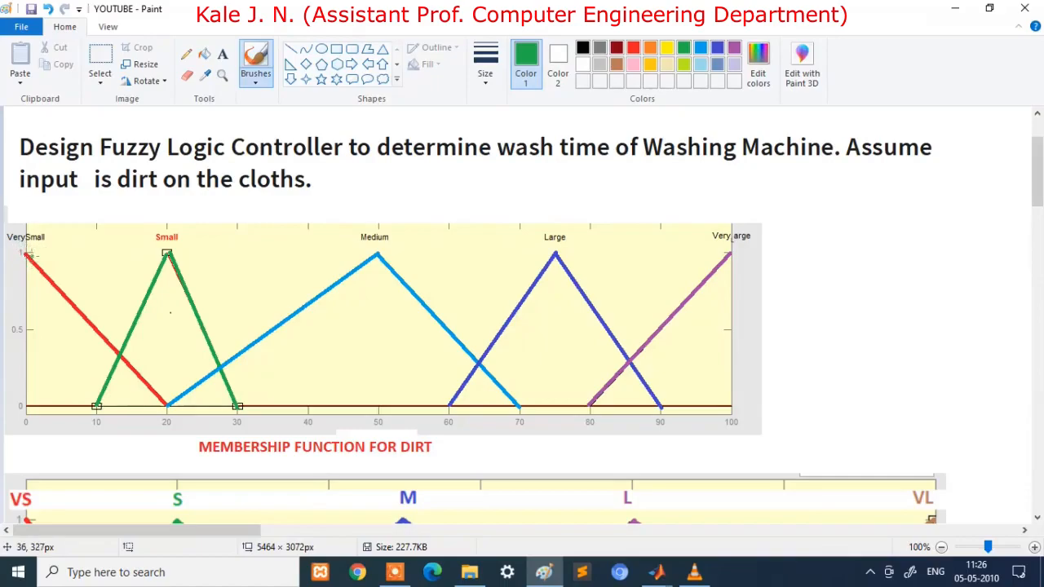
In Paint, circle the Very Small function's start, peak and end points in green and label them 0, 0 and 20
{"action": "left_click_drag", "start_coordinate": [24, 266], "coordinate": [31, 252]}
{"action": "mouse_move", "coordinate": [27, 412]}
{"action": "left_mouse_down"}
{"action": "mouse_move", "coordinate": [31, 398]}
{"action": "mouse_move", "coordinate": [18, 406]}
{"action": "mouse_move", "coordinate": [28, 412]}
{"action": "left_mouse_up"}
{"action": "mouse_move", "coordinate": [181, 418]}
{"action": "left_mouse_down"}
{"action": "mouse_move", "coordinate": [161, 401]}
{"action": "mouse_move", "coordinate": [177, 418]}
{"action": "left_mouse_up"}
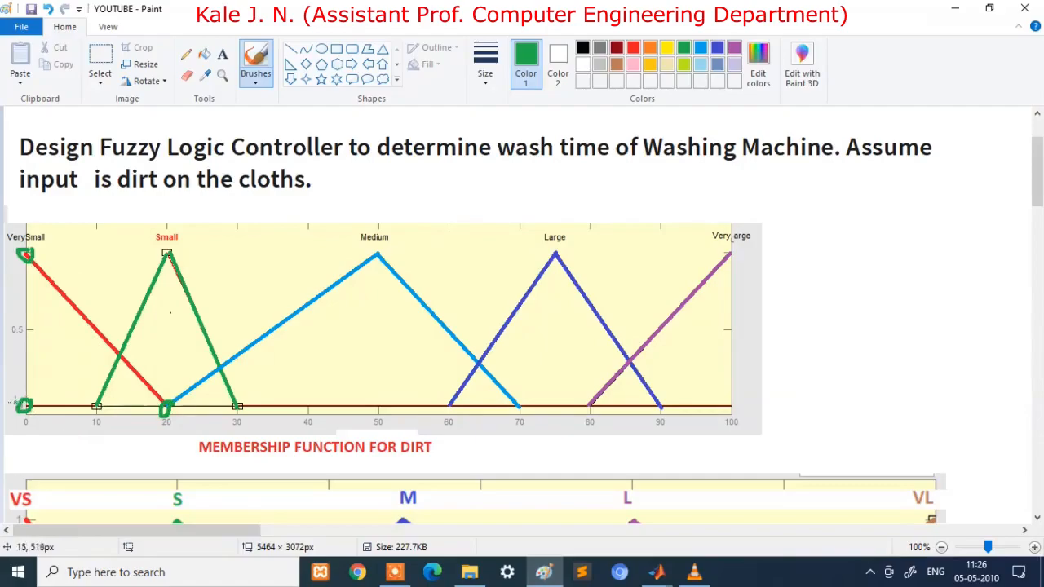
{"action": "mouse_move", "coordinate": [23, 390]}
{"action": "left_mouse_down"}
{"action": "mouse_move", "coordinate": [8, 377]}
{"action": "mouse_move", "coordinate": [23, 382]}
{"action": "left_mouse_up"}
{"action": "mouse_move", "coordinate": [53, 253]}
{"action": "left_mouse_down"}
{"action": "mouse_move", "coordinate": [53, 263]}
{"action": "mouse_move", "coordinate": [62, 251]}
{"action": "mouse_move", "coordinate": [54, 248]}
{"action": "left_mouse_up"}
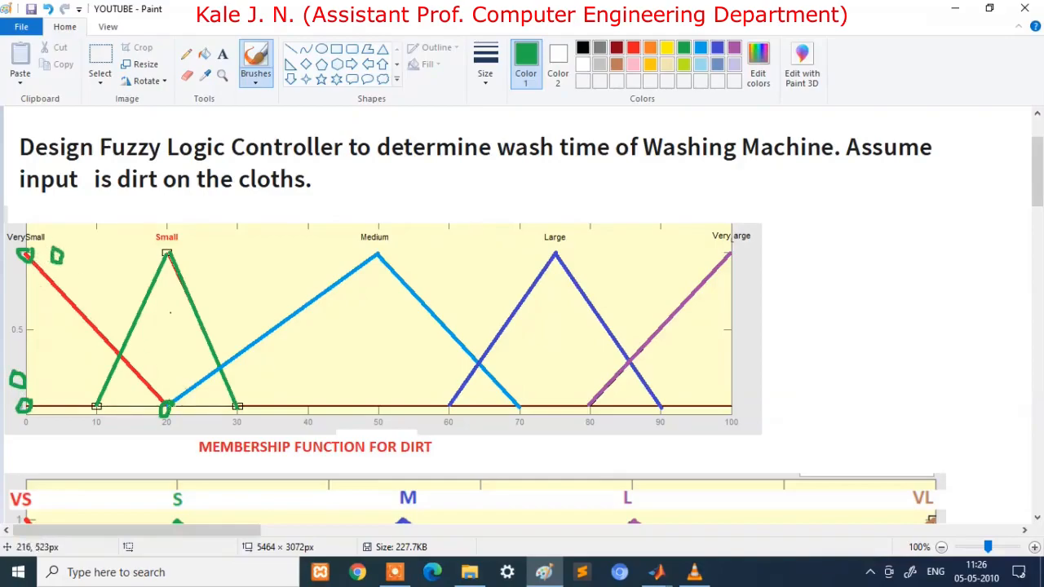
{"action": "left_click_drag", "start_coordinate": [154, 377], "coordinate": [160, 377]}
{"action": "left_click_drag", "start_coordinate": [177, 377], "coordinate": [184, 369]}
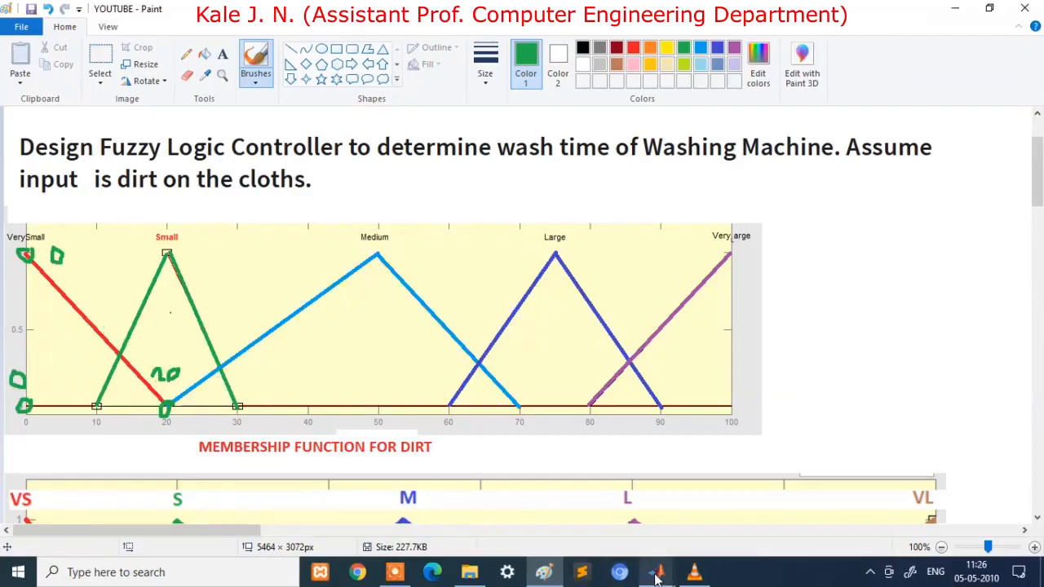
Switch back to MATLAB's Membership Function Editor and set Very_Small's parameters to [-20 0 20]
{"action": "mouse_move", "coordinate": [657, 575]}
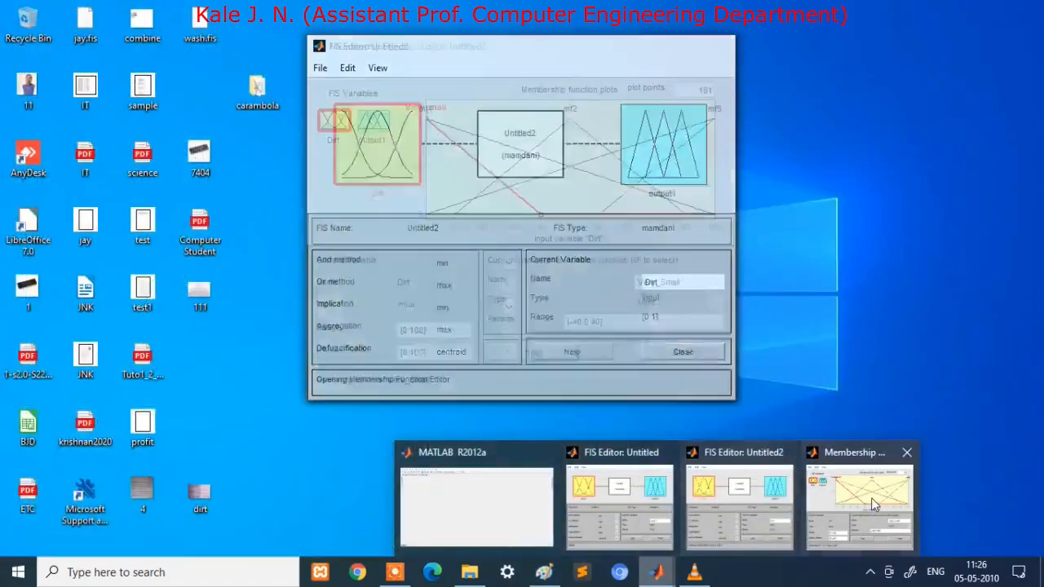
{"action": "left_click", "coordinate": [866, 502]}
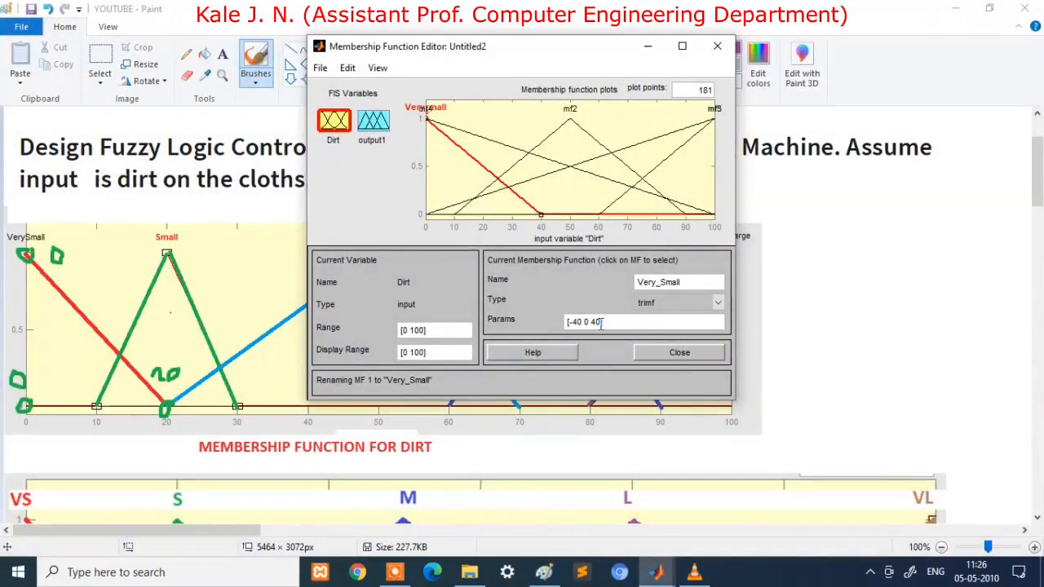
{"action": "left_click", "coordinate": [600, 322]}
{"action": "key", "text": "BackSpace"}
{"action": "key", "text": "BackSpace"}
{"action": "key", "text": "BackSpace"}
{"action": "key", "text": "BackSpace"}
{"action": "key", "text": "BackSpace"}
{"action": "key", "text": "BackSpace"}
{"action": "key", "text": "BackSpace"}
{"action": "type", "text": "0 0 20"}
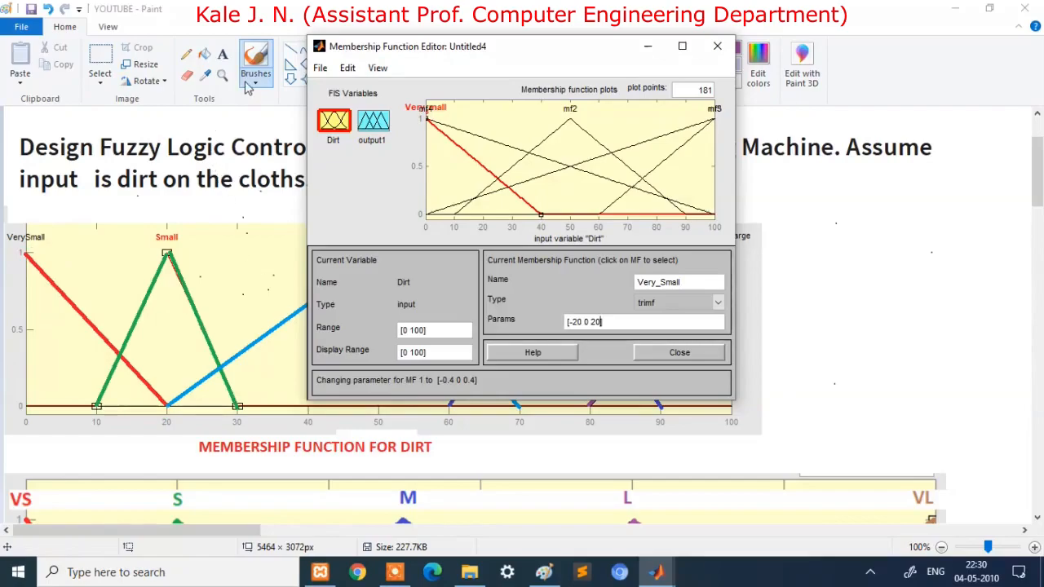
Rename the Dirt input's mf2 membership function to Small, following the reference plot in Paint
{"action": "left_click", "coordinate": [554, 139]}
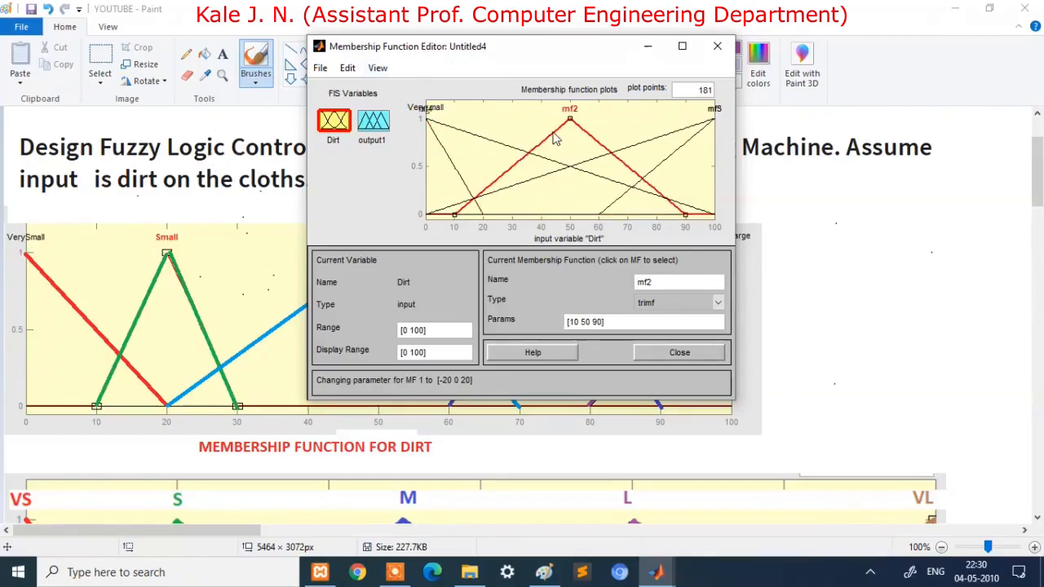
{"action": "left_click", "coordinate": [189, 239]}
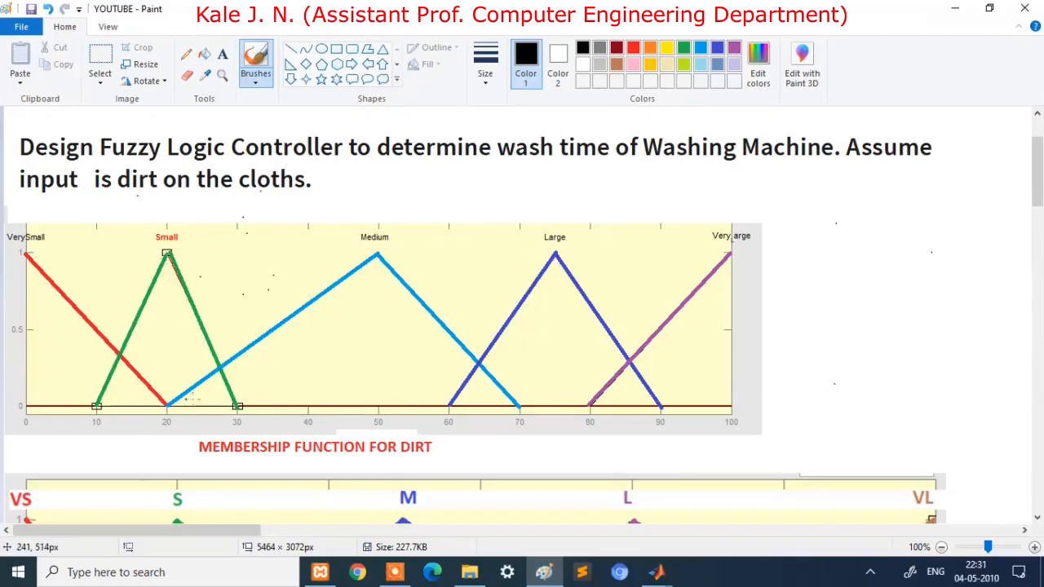
{"action": "key", "text": "alt+Tab"}
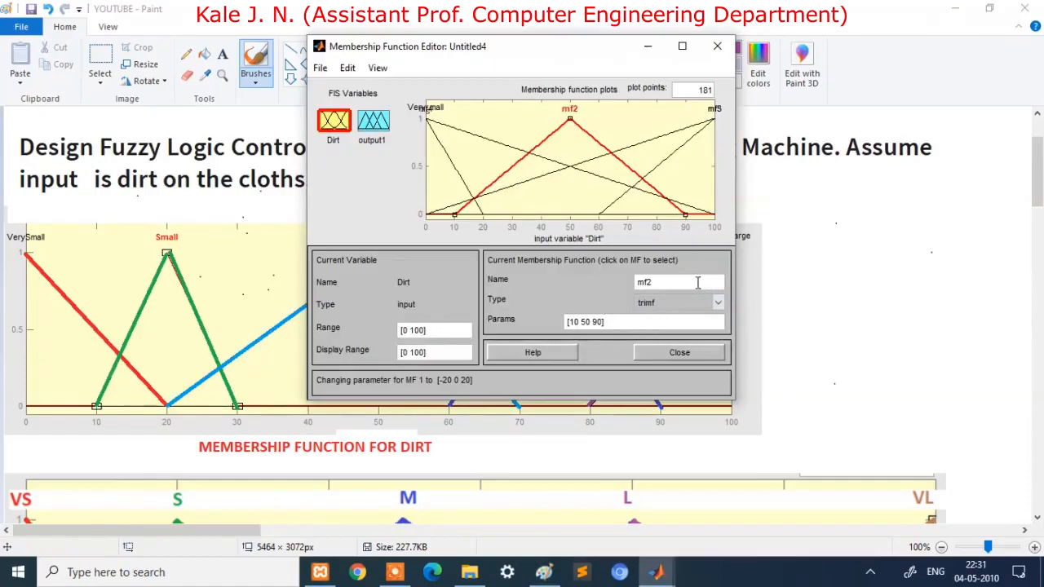
{"action": "key", "text": "BackSpace"}
{"action": "key", "text": "BackSpace"}
{"action": "key", "text": "BackSpace"}
{"action": "type", "text": "S"}
Set the Small membership function's parameters to [10 20 30]
{"action": "left_click", "coordinate": [601, 322]}
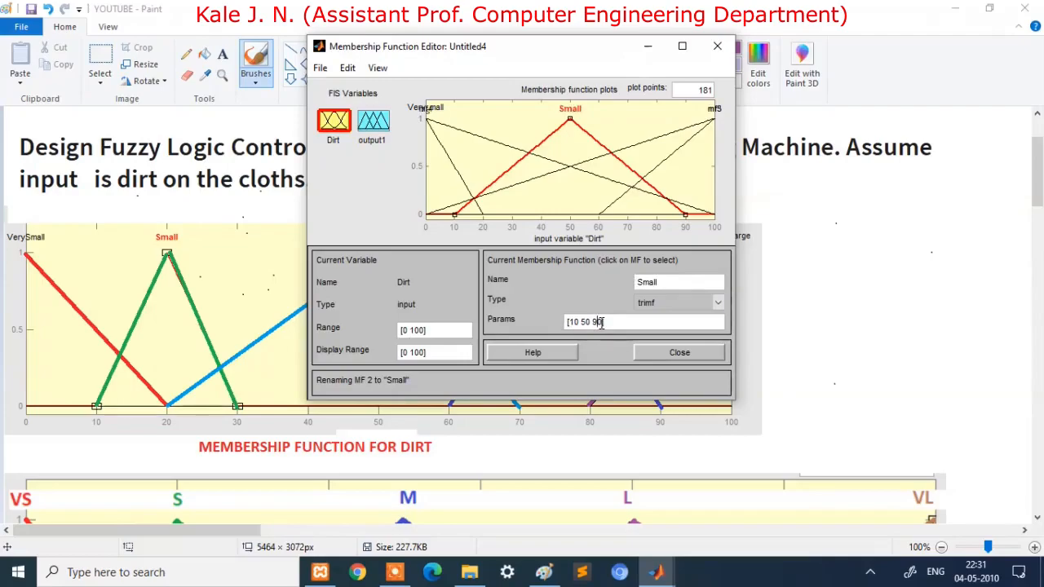
{"action": "key", "text": "BackSpace"}
{"action": "key", "text": "BackSpace"}
{"action": "key", "text": "BackSpace"}
{"action": "key", "text": "BackSpace"}
{"action": "key", "text": "BackSpace"}
{"action": "key", "text": "BackSpace"}
{"action": "key", "text": "BackSpace"}
{"action": "key", "text": "BackSpace"}
{"action": "key", "text": "BackSpace"}
{"action": "type", "text": "10 20 30]"}
Check the next label on the Paint plot and rename the Dirt input's mf3 membership function to Medium
{"action": "left_click", "coordinate": [672, 136]}
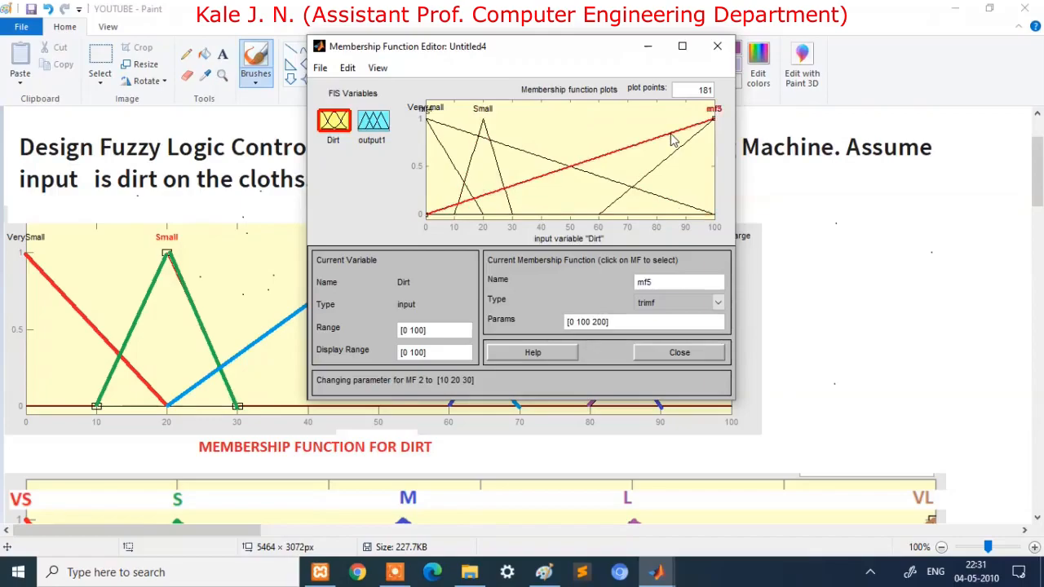
{"action": "key", "text": "alt+Tab"}
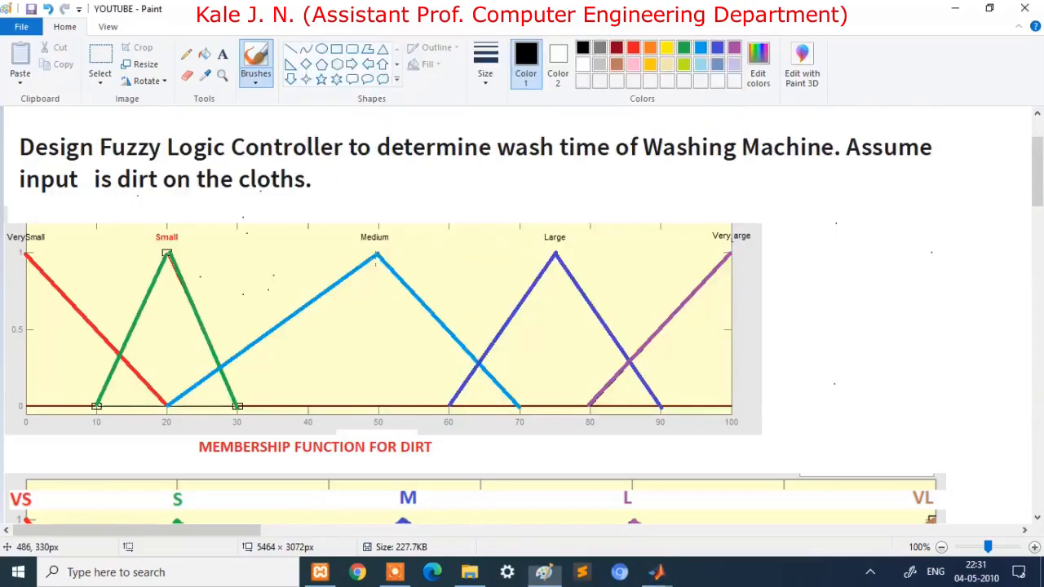
{"action": "key", "text": "alt+Tab"}
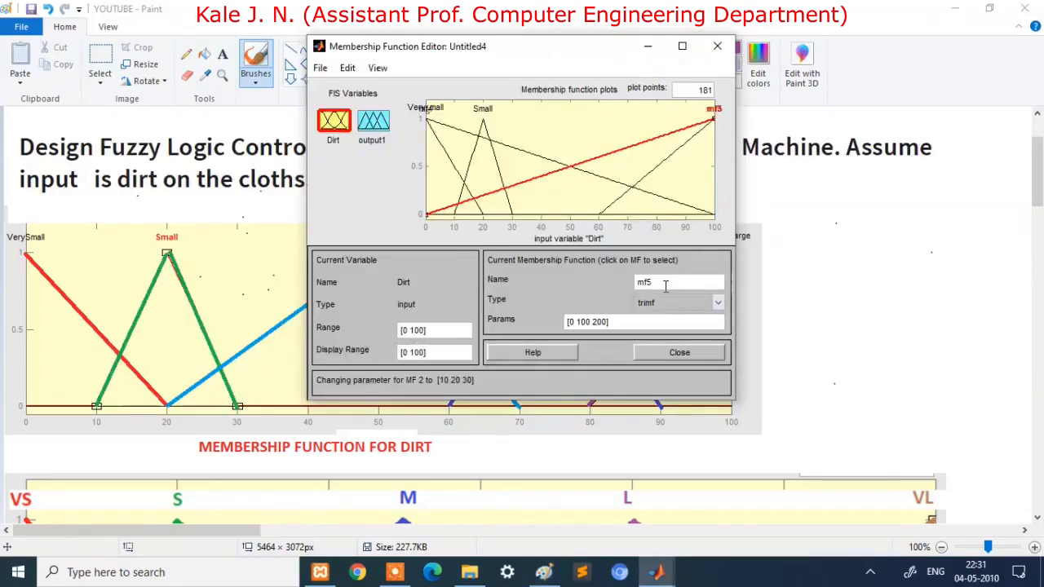
{"action": "left_click", "coordinate": [660, 171]}
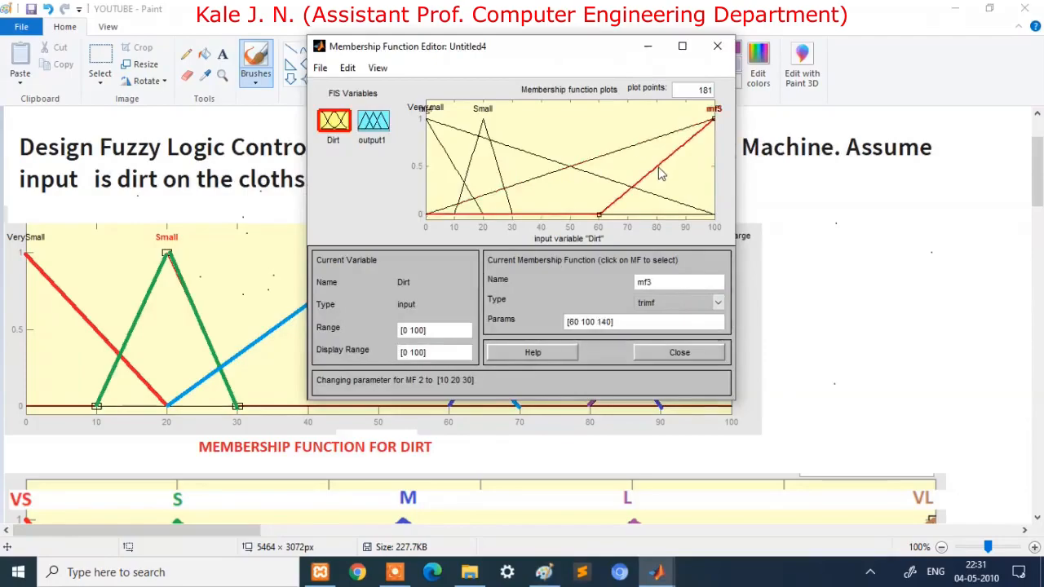
{"action": "left_click", "coordinate": [661, 286]}
{"action": "type", "text": "Medium"}
{"action": "left_click", "coordinate": [613, 322]}
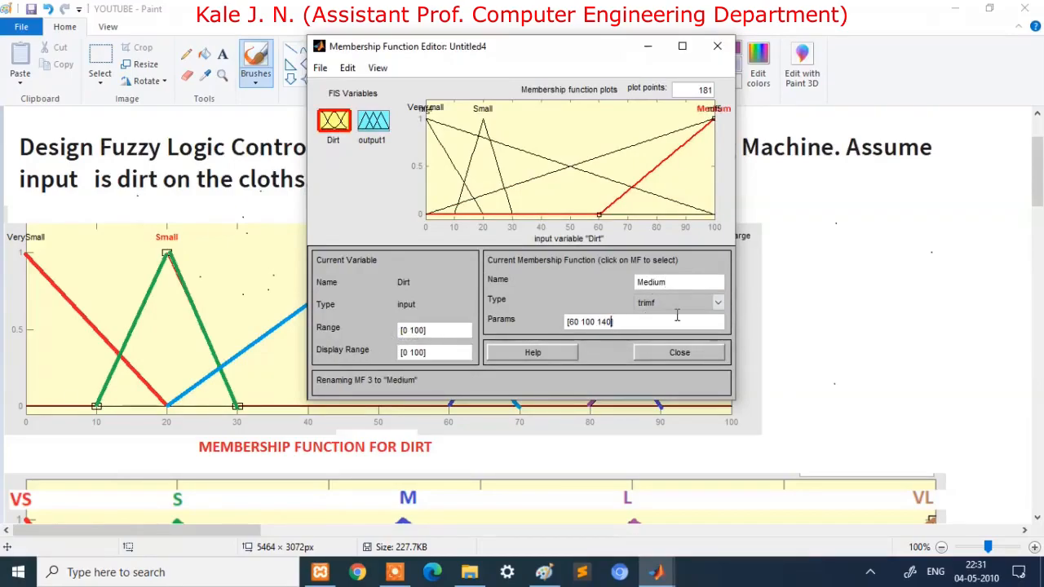
{"action": "key", "text": "BackSpace"}
{"action": "key", "text": "BackSpace"}
{"action": "key", "text": "BackSpace"}
{"action": "key", "text": "BackSpace"}
{"action": "key", "text": "BackSpace"}
{"action": "key", "text": "BackSpace"}
{"action": "key", "text": "BackSpace"}
{"action": "key", "text": "BackSpace"}
{"action": "key", "text": "BackSpace"}
{"action": "key", "text": "BackSpace"}
{"action": "key", "text": "BackSpace"}
{"action": "key", "text": "Return"}
Read the Medium triangle's points from the Paint plot and set Medium's parameters to [20 50 70] in MATLAB
{"action": "left_click", "coordinate": [679, 353]}
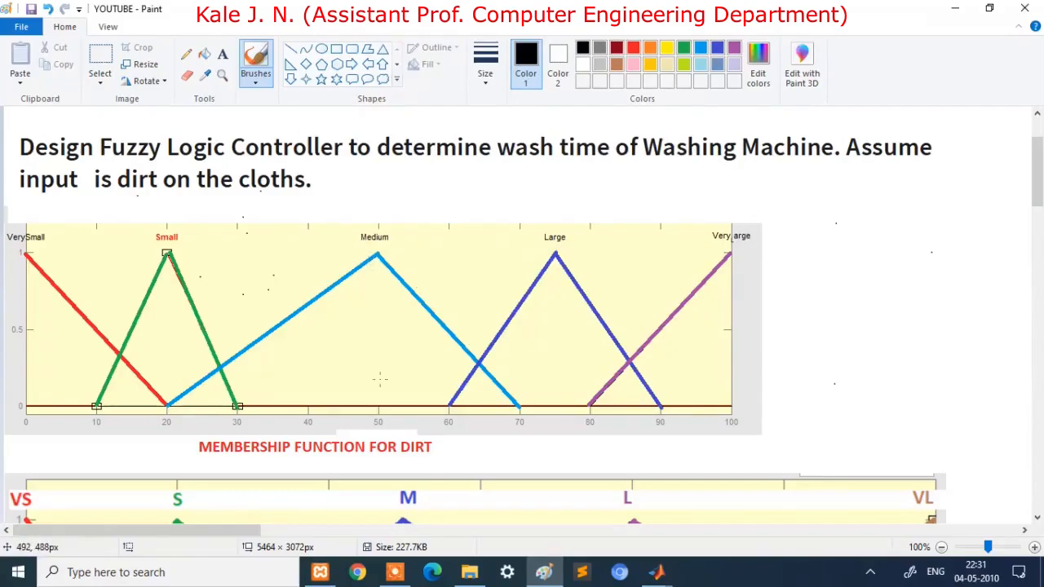
{"action": "key", "text": "alt+Tab"}
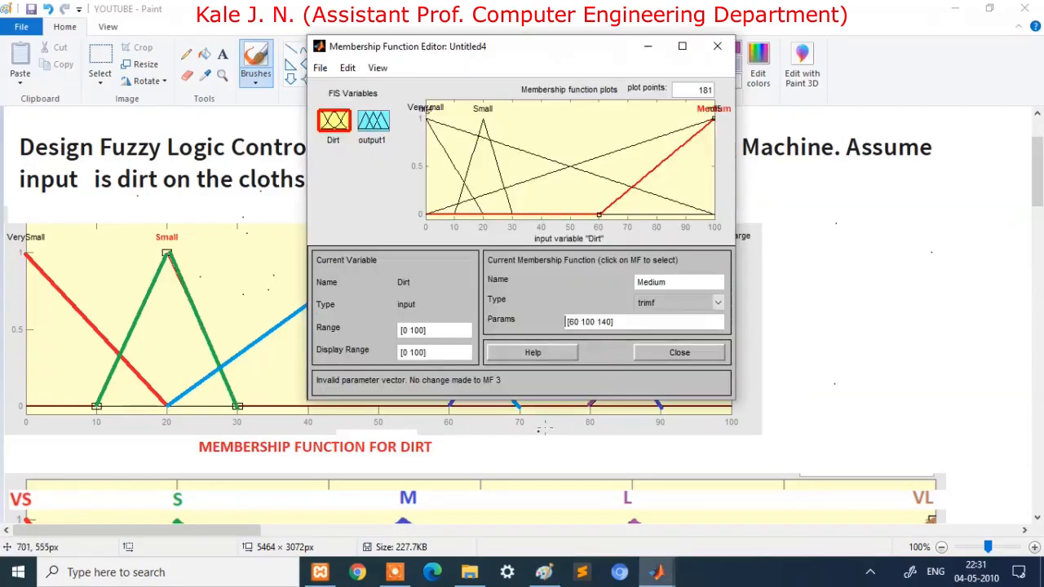
{"action": "left_click", "coordinate": [573, 321]}
{"action": "key", "text": "BackSpace"}
{"action": "type", "text": "2"}
{"action": "key", "text": "BackSpace"}
{"action": "key", "text": "Delete"}
{"action": "key", "text": "Delete"}
{"action": "type", "text": "50"}
{"action": "key", "text": "Right"}
{"action": "key", "text": "Right"}
{"action": "key", "text": "Right"}
{"action": "key", "text": "Delete"}
{"action": "key", "text": "BackSpace"}
{"action": "key", "text": "BackSpace"}
{"action": "type", "text": "70"}
{"action": "left_click", "coordinate": [452, 166]}
Rename the Dirt input's mf4 membership function to Large, following the label on the Paint plot
{"action": "left_click", "coordinate": [504, 148]}
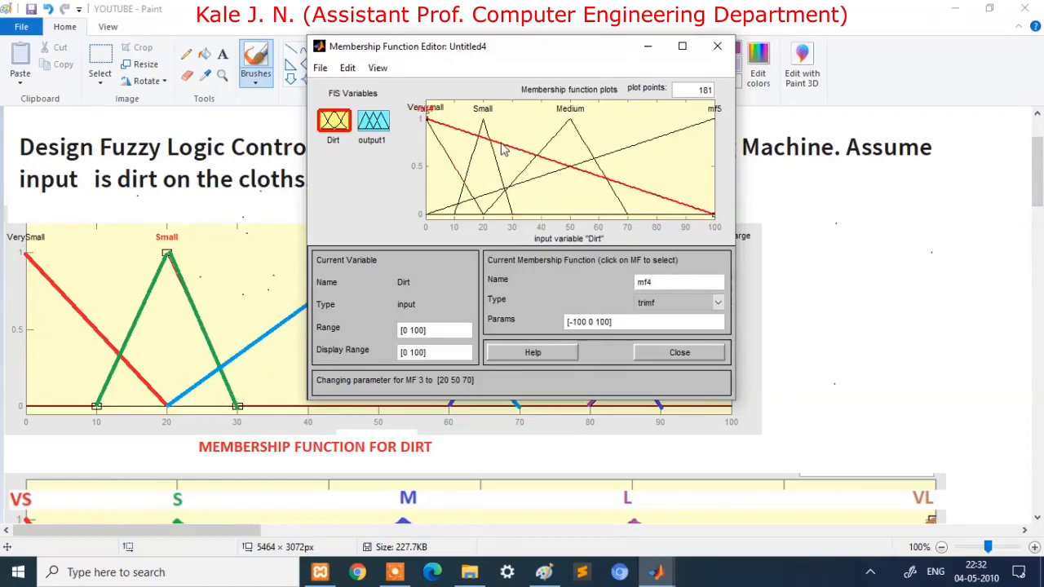
{"action": "left_click", "coordinate": [656, 283]}
{"action": "key", "text": "BackSpace"}
{"action": "key", "text": "BackSpace"}
{"action": "key", "text": "BackSpace"}
{"action": "key", "text": "alt+Tab"}
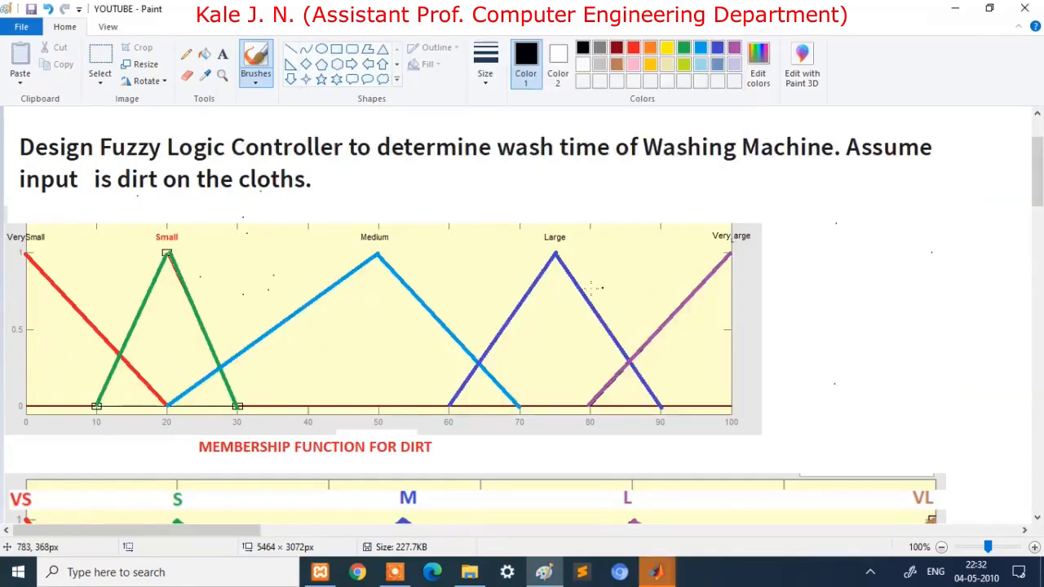
{"action": "key", "text": "alt+Tab"}
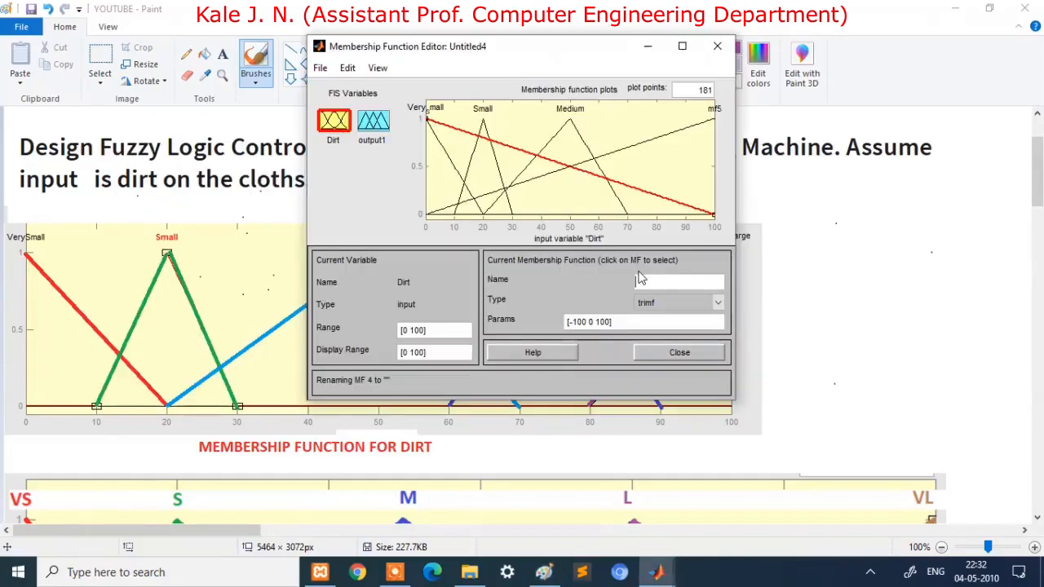
{"action": "type", "text": "Large"}
Read the Large triangle's points from the Paint plot and set Large's parameters to [60 75 90] in MATLAB
{"action": "key", "text": "alt+Tab"}
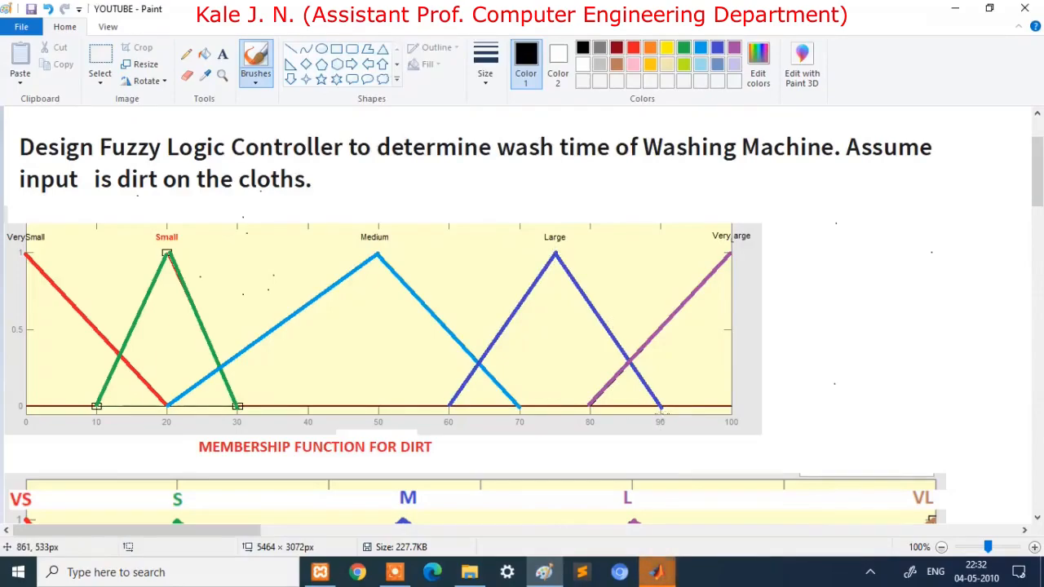
{"action": "key", "text": "alt+Tab"}
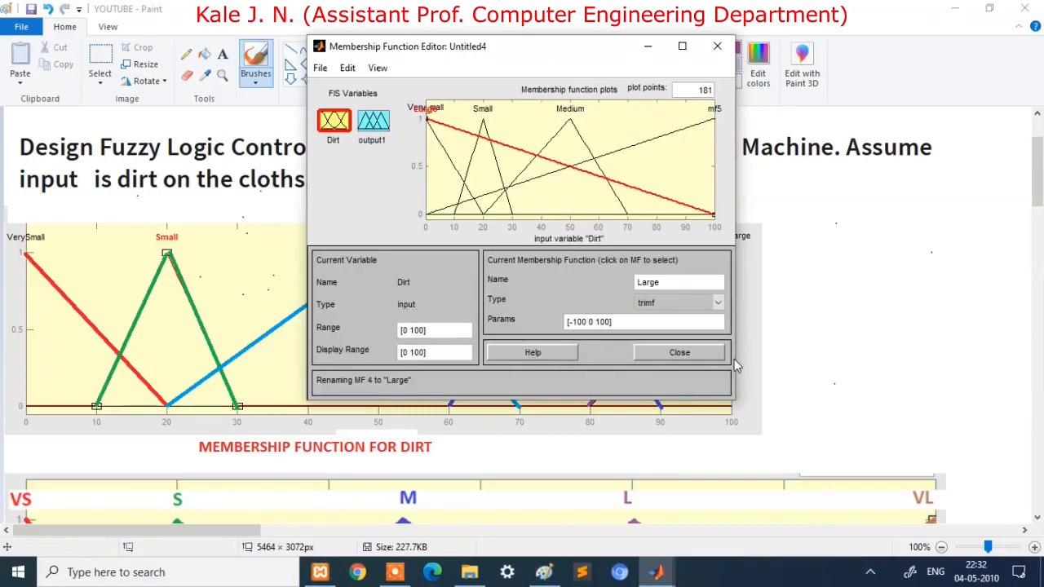
{"action": "key", "text": "BackSpace"}
{"action": "key", "text": "BackSpace"}
{"action": "key", "text": "BackSpace"}
{"action": "key", "text": "BackSpace"}
{"action": "key", "text": "BackSpace"}
{"action": "type", "text": "60 75 90"}
{"action": "key", "text": "Delete"}
{"action": "key", "text": "Delete"}
{"action": "key", "text": "Delete"}
{"action": "key", "text": "Delete"}
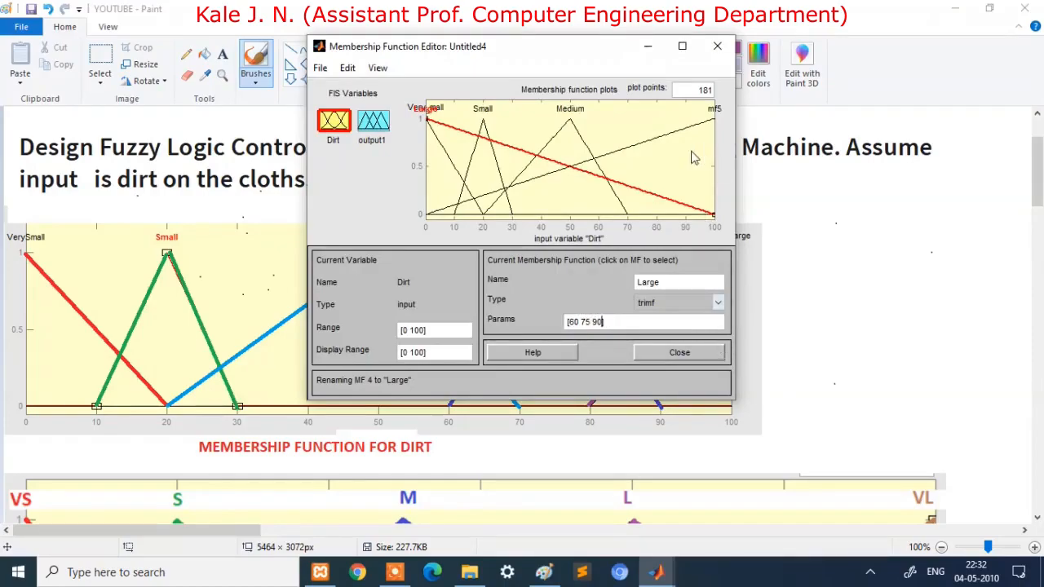
{"action": "left_click", "coordinate": [670, 164]}
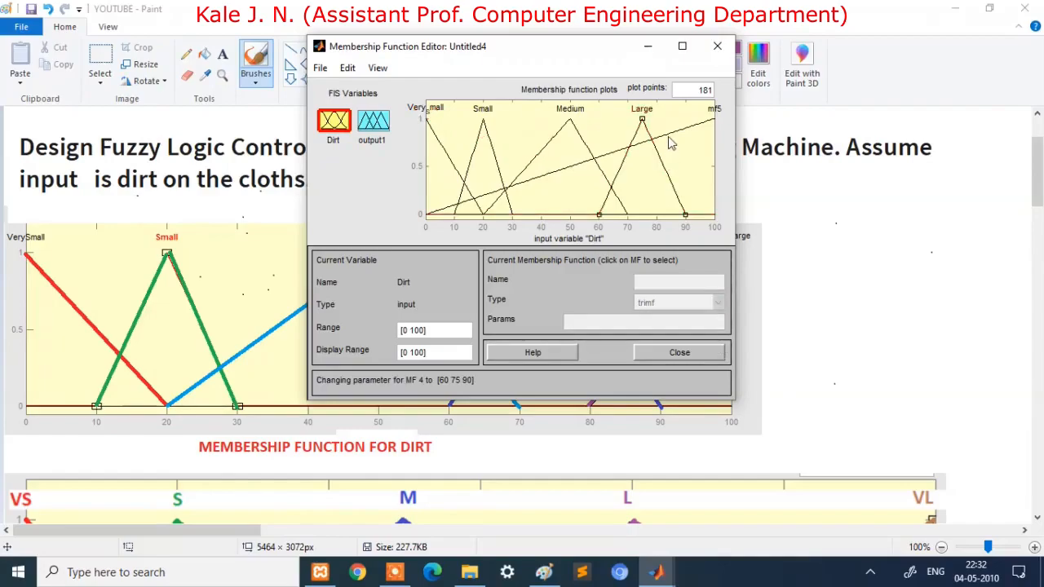
Rename the Dirt input's mf5 membership function to Very Large, following the label on the Paint plot
{"action": "left_click", "coordinate": [669, 137]}
{"action": "key", "text": "alt+Tab"}
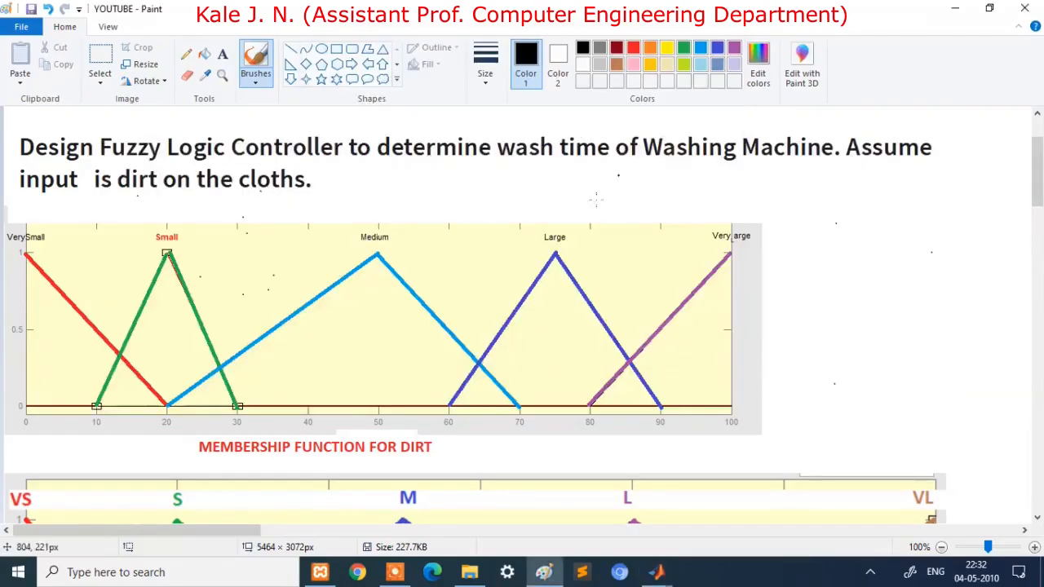
{"action": "key", "text": "alt+Tab"}
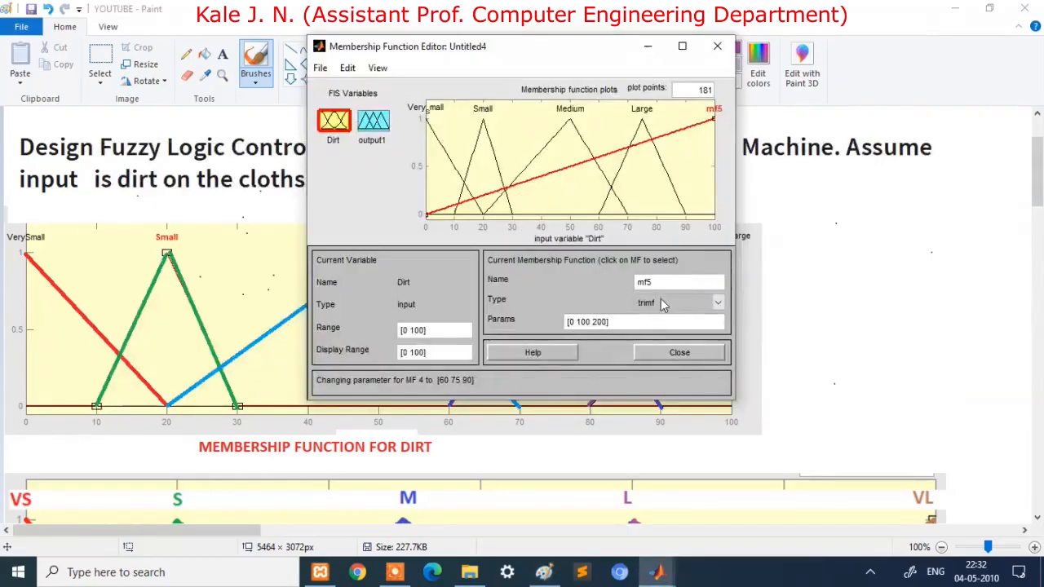
{"action": "key", "text": "BackSpace"}
{"action": "key", "text": "BackSpace"}
{"action": "key", "text": "BackSpace"}
{"action": "type", "text": "Very Large"}
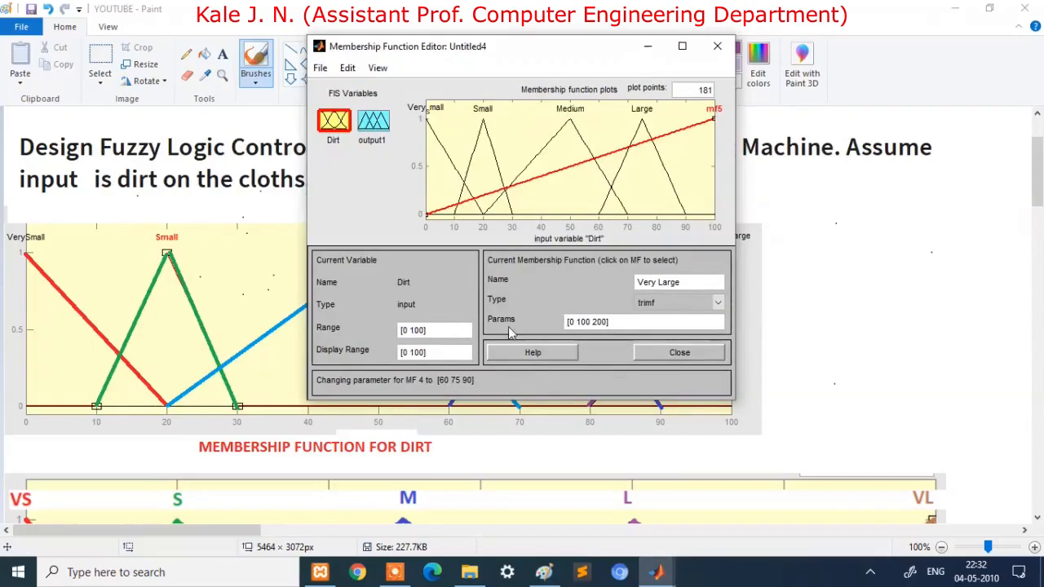
In Paint, mark the Very Large function's start, peak and end points in green and circle the 80 on the axis
{"action": "key", "text": "alt+Tab"}
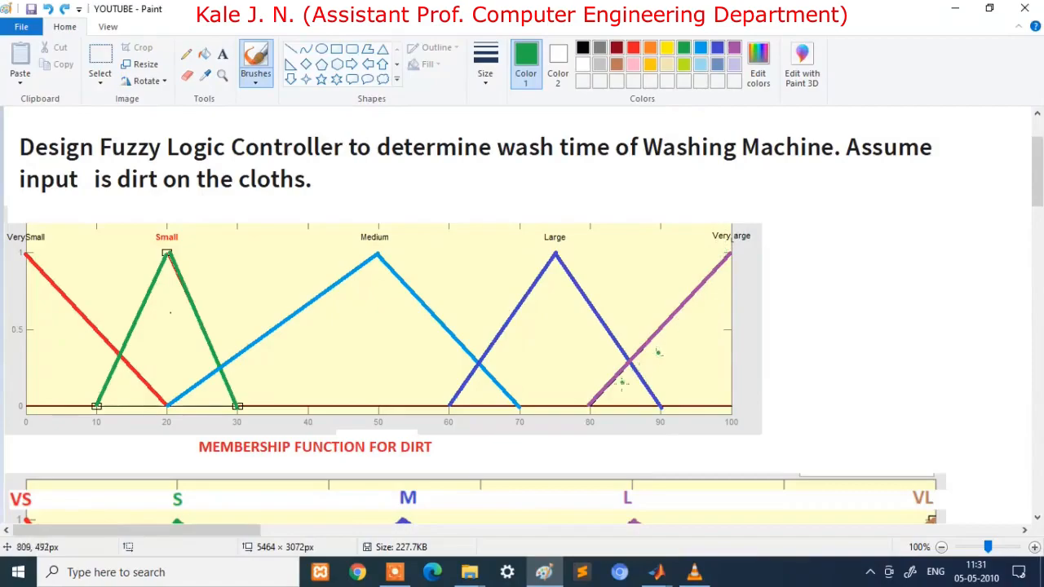
{"action": "left_click_drag", "start_coordinate": [596, 399], "coordinate": [596, 403]}
{"action": "mouse_move", "coordinate": [727, 249]}
{"action": "left_mouse_down"}
{"action": "mouse_move", "coordinate": [734, 264]}
{"action": "mouse_move", "coordinate": [729, 253]}
{"action": "left_mouse_up"}
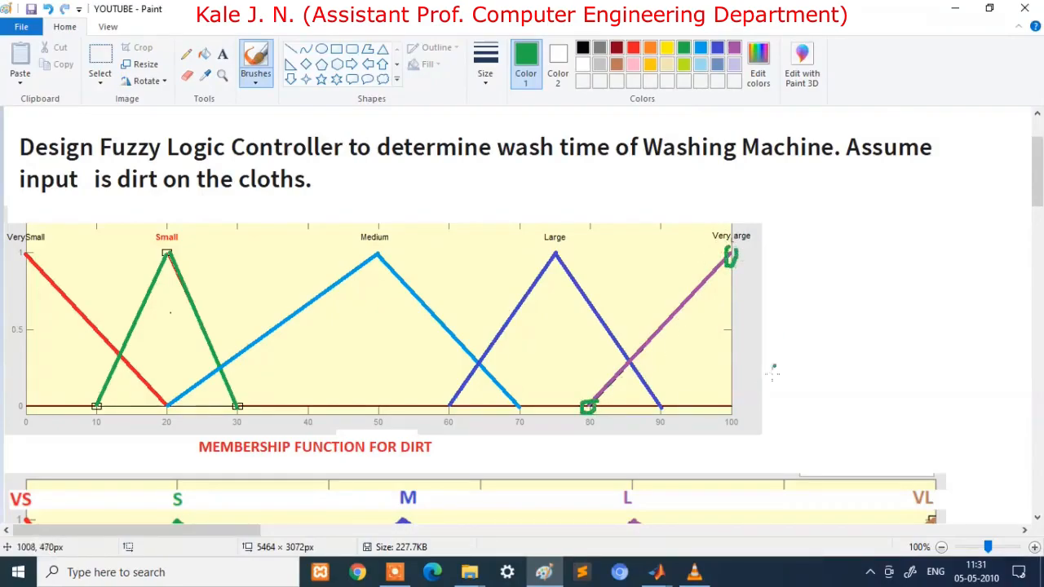
{"action": "left_click_drag", "start_coordinate": [724, 401], "coordinate": [734, 404]}
{"action": "mouse_move", "coordinate": [598, 413]}
{"action": "left_mouse_down"}
{"action": "mouse_move", "coordinate": [598, 430]}
{"action": "mouse_move", "coordinate": [578, 422]}
{"action": "mouse_move", "coordinate": [604, 416]}
{"action": "left_mouse_up"}
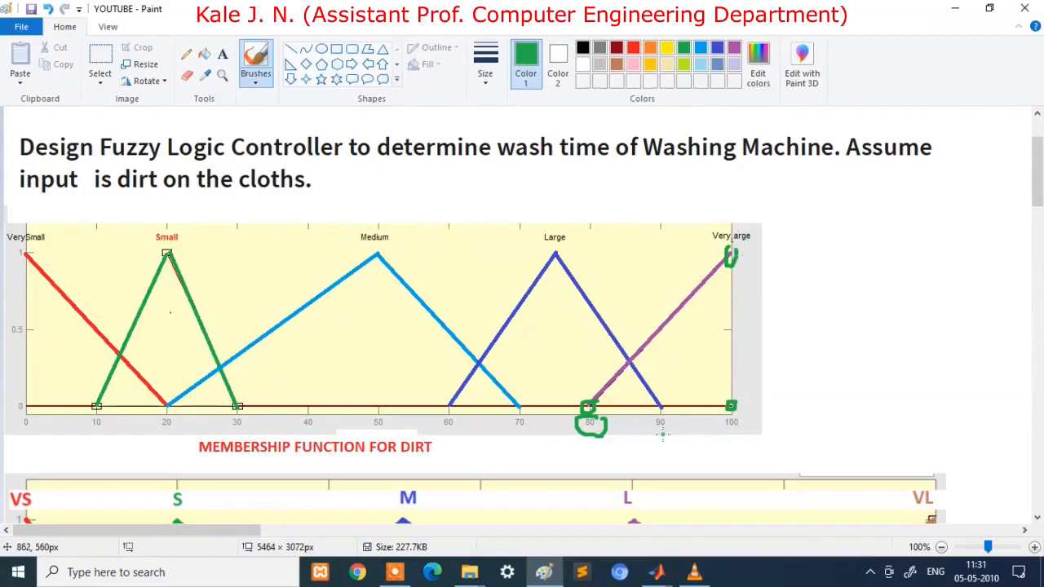
Return to MATLAB and set the Very_Large membership function's parameters to [80 100 120]
{"action": "left_click", "coordinate": [657, 572]}
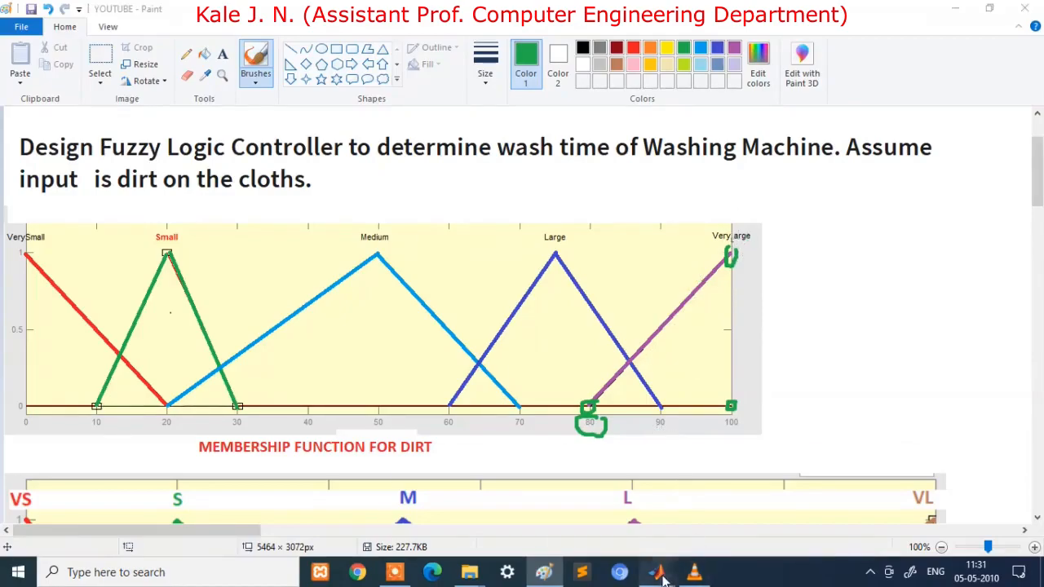
{"action": "left_click", "coordinate": [837, 523]}
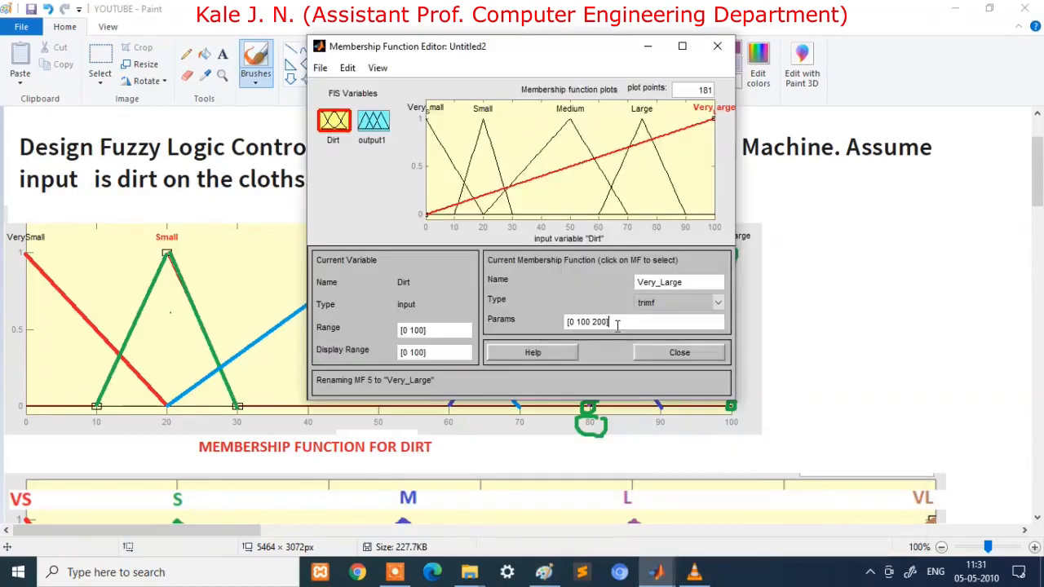
{"action": "key", "text": "BackSpace"}
{"action": "key", "text": "BackSpace"}
{"action": "key", "text": "BackSpace"}
{"action": "key", "text": "BackSpace"}
{"action": "key", "text": "BackSpace"}
{"action": "key", "text": "BackSpace"}
{"action": "key", "text": "BackSpace"}
{"action": "key", "text": "BackSpace"}
{"action": "type", "text": "80 100 10"}
{"action": "type", "text": "0"}
{"action": "key", "text": "Return"}
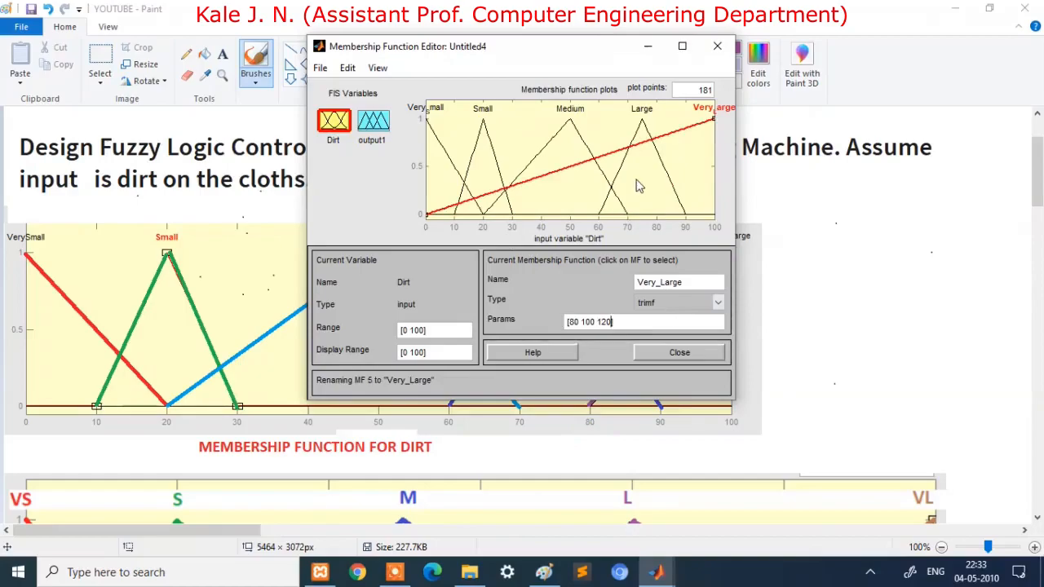
{"action": "left_click", "coordinate": [640, 186]}
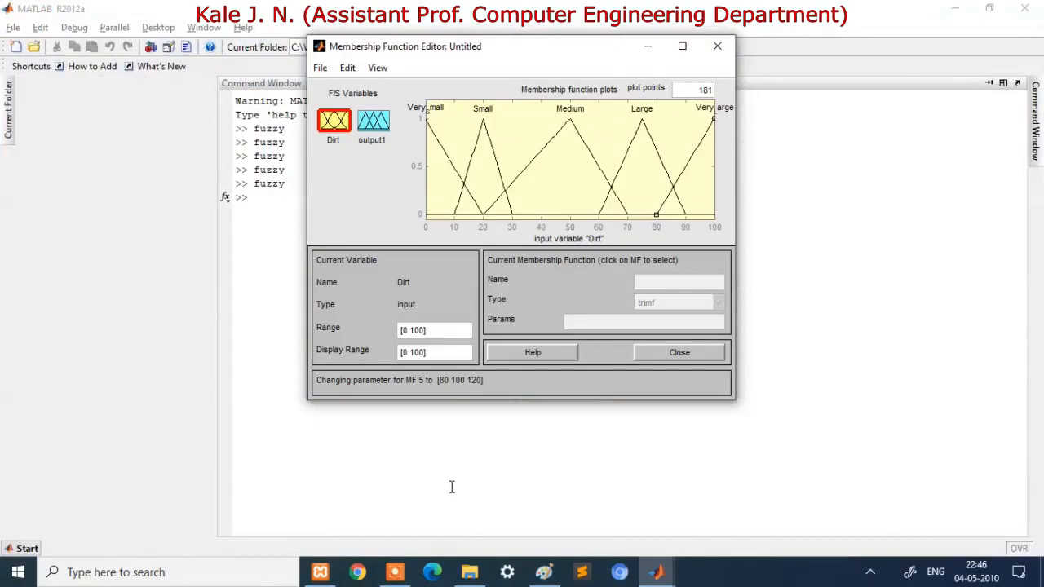
Close the Membership Function Editor and rename the output variable output1 to Wash Time in the FIS Editor
{"action": "left_click", "coordinate": [718, 47]}
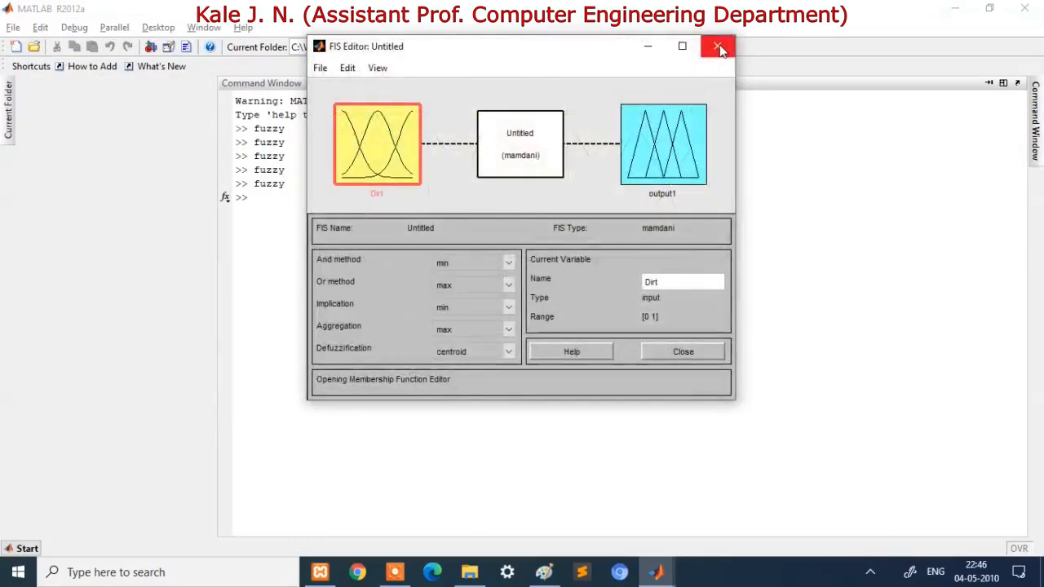
{"action": "left_click", "coordinate": [675, 173]}
{"action": "left_click", "coordinate": [675, 281]}
{"action": "key", "text": "BackSpace"}
{"action": "key", "text": "BackSpace"}
{"action": "key", "text": "BackSpace"}
{"action": "key", "text": "BackSpace"}
{"action": "key", "text": "BackSpace"}
{"action": "key", "text": "BackSpace"}
{"action": "key", "text": "BackSpace"}
{"action": "type", "text": "Wash Time"}
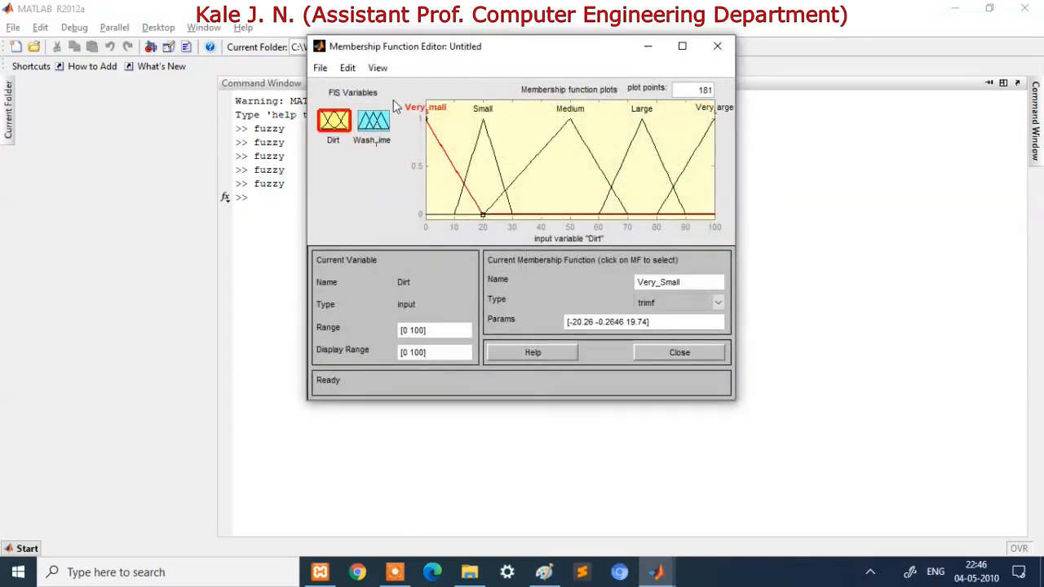
Add two trimf membership functions to the Wash_Time output variable, consulting the wash time plot in Paint for how many are needed
{"action": "left_click", "coordinate": [378, 123]}
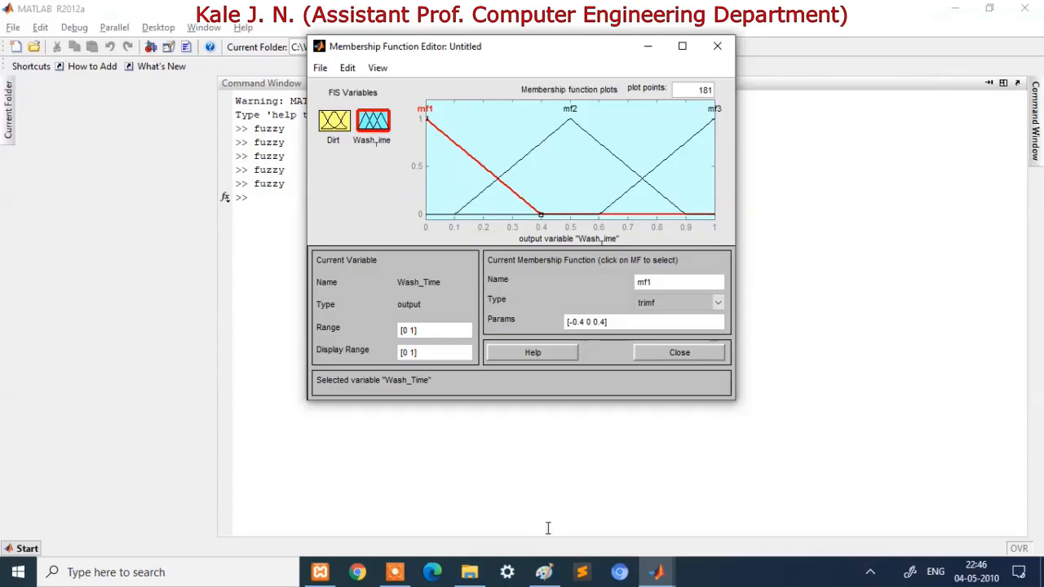
{"action": "left_click", "coordinate": [545, 572]}
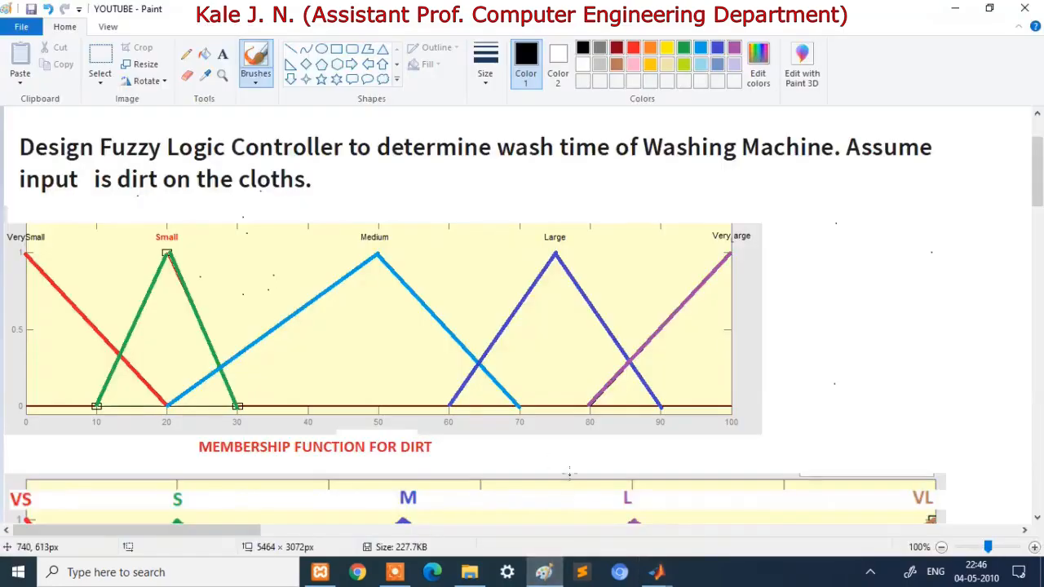
{"action": "scroll", "coordinate": [522, 408], "scroll_direction": "down", "scroll_amount": 5}
{"action": "scroll", "coordinate": [301, 341], "scroll_direction": "down", "scroll_amount": 3}
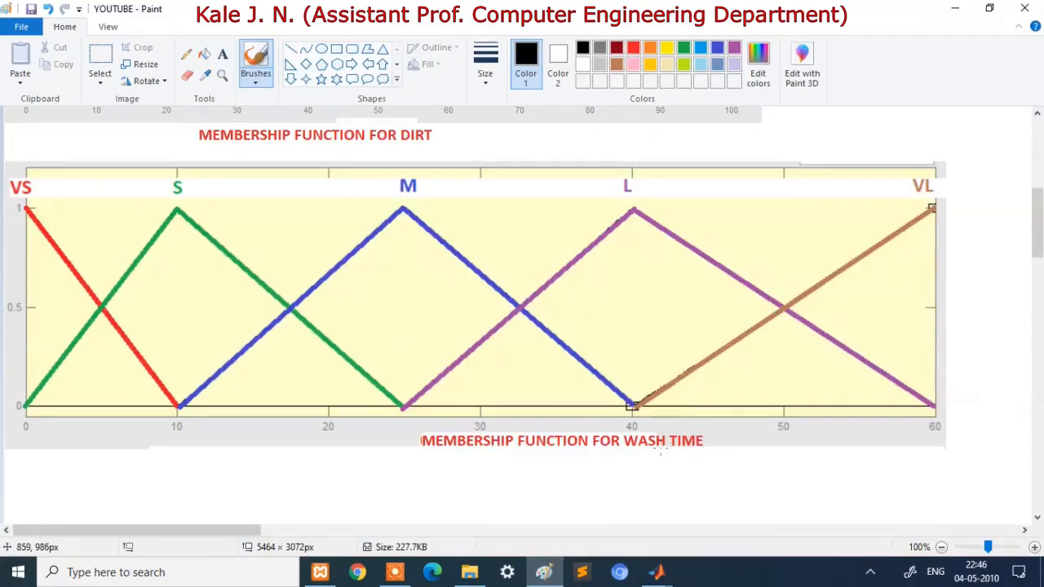
{"action": "key", "text": "alt+Tab"}
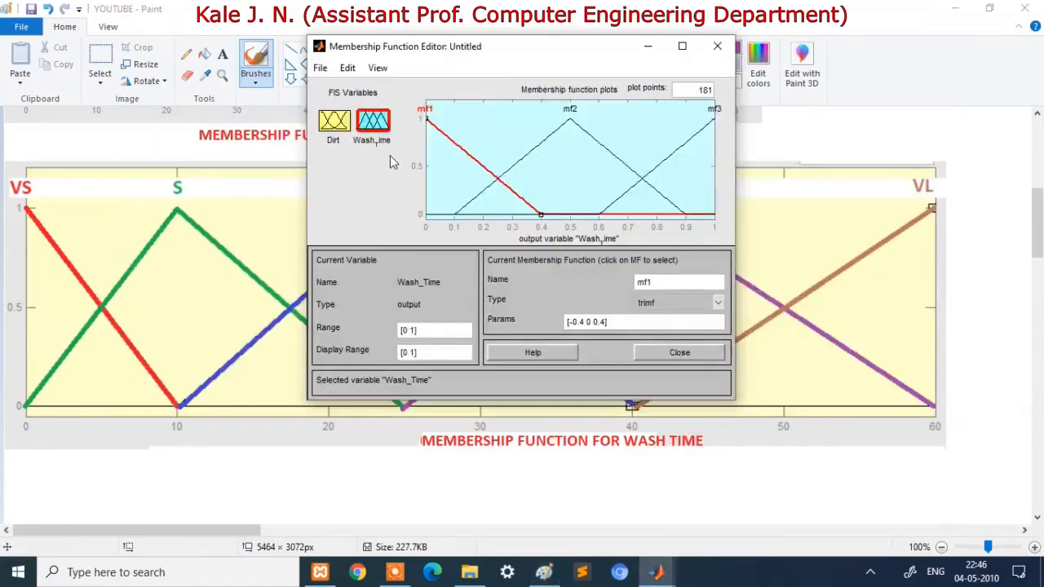
{"action": "left_click", "coordinate": [347, 69]}
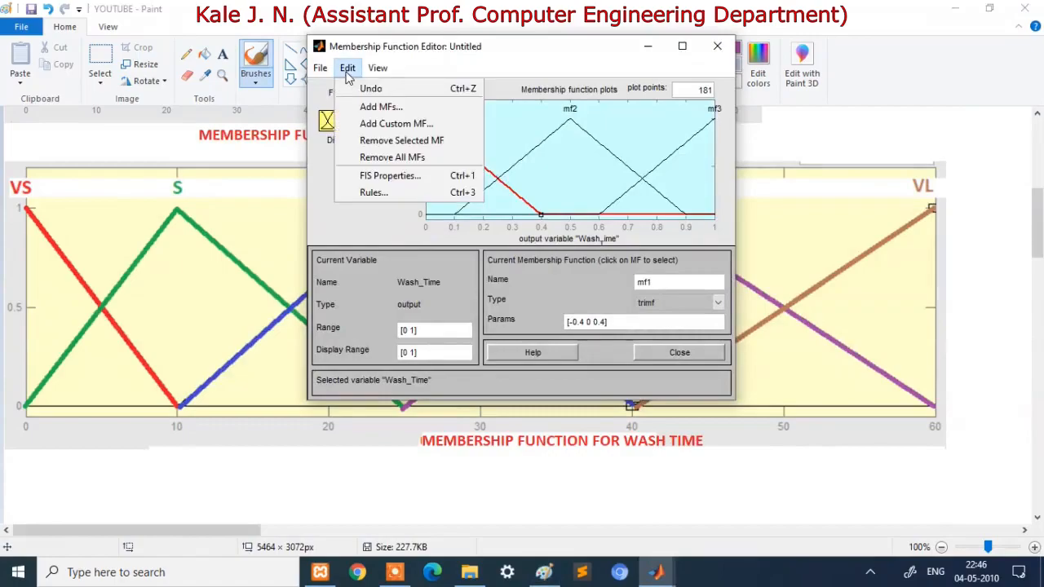
{"action": "left_click", "coordinate": [371, 107]}
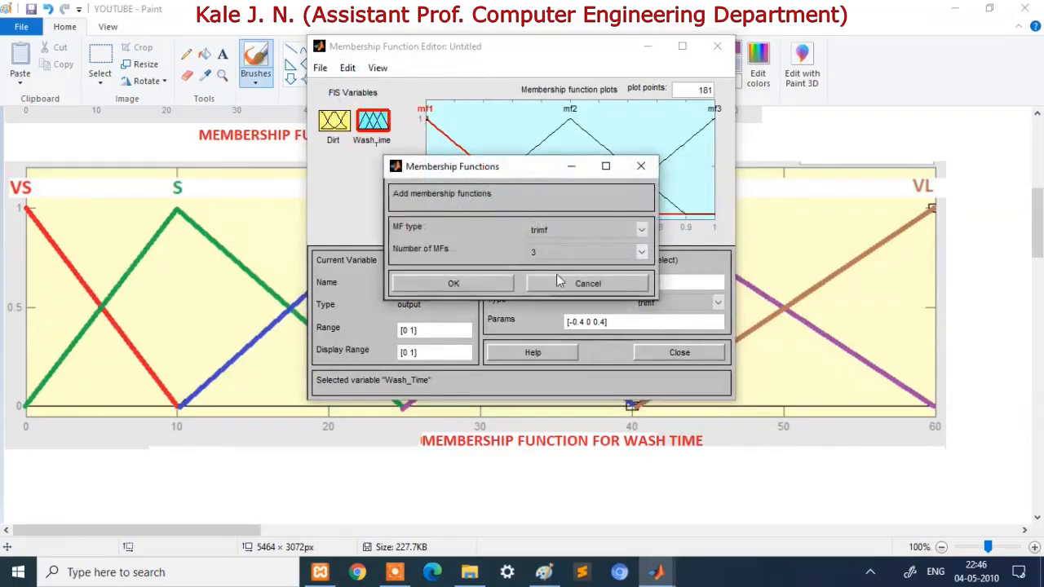
{"action": "left_click", "coordinate": [551, 250]}
{"action": "left_click", "coordinate": [536, 280]}
{"action": "left_click", "coordinate": [470, 283]}
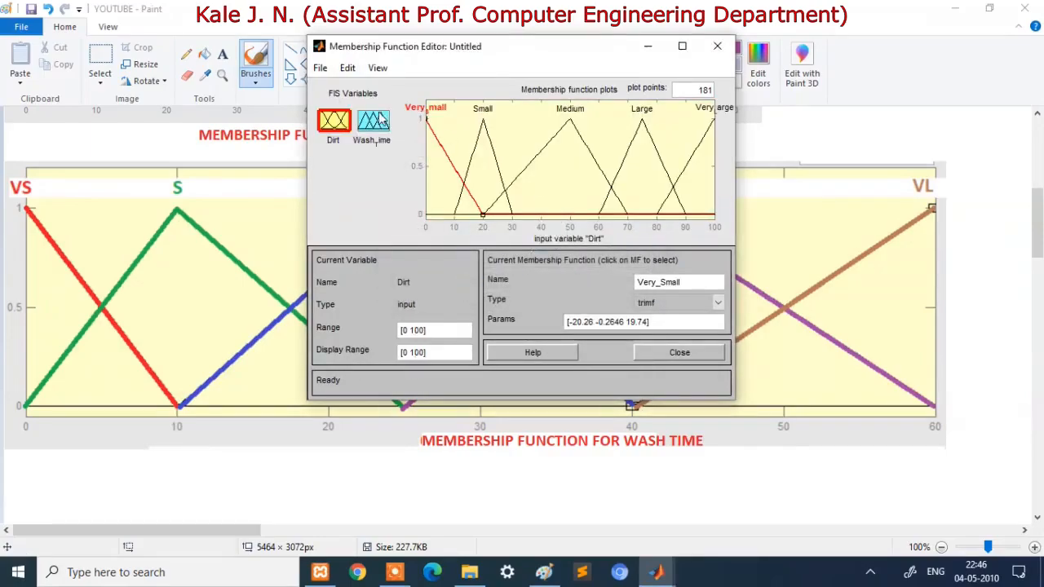
Rename the Wash_Time output's mf1 membership function to Very Small, following the VS label on the Paint plot
{"action": "left_click", "coordinate": [380, 120]}
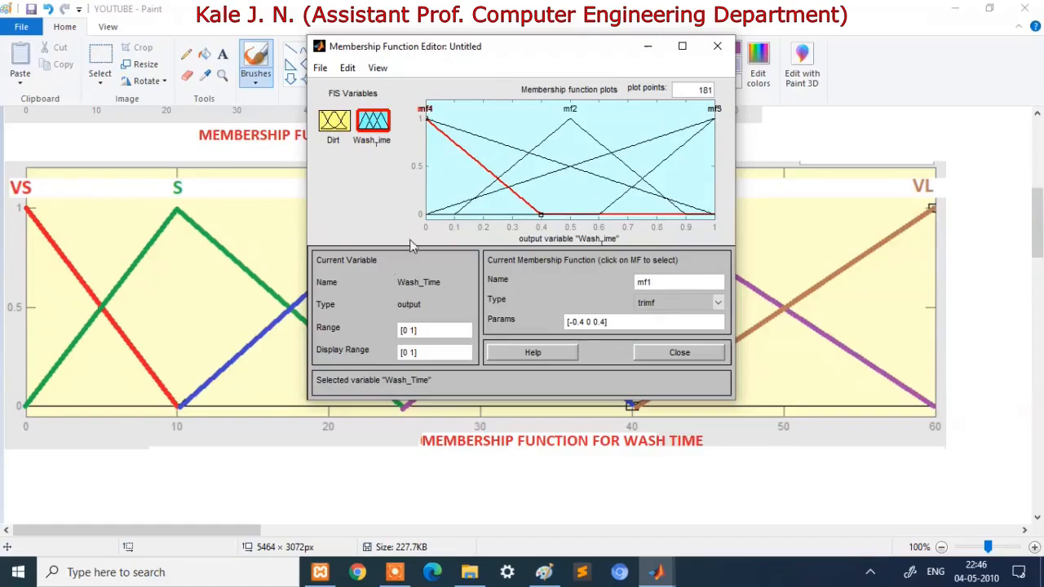
{"action": "left_click_drag", "start_coordinate": [645, 282], "coordinate": [651, 282]}
{"action": "left_click", "coordinate": [490, 411]}
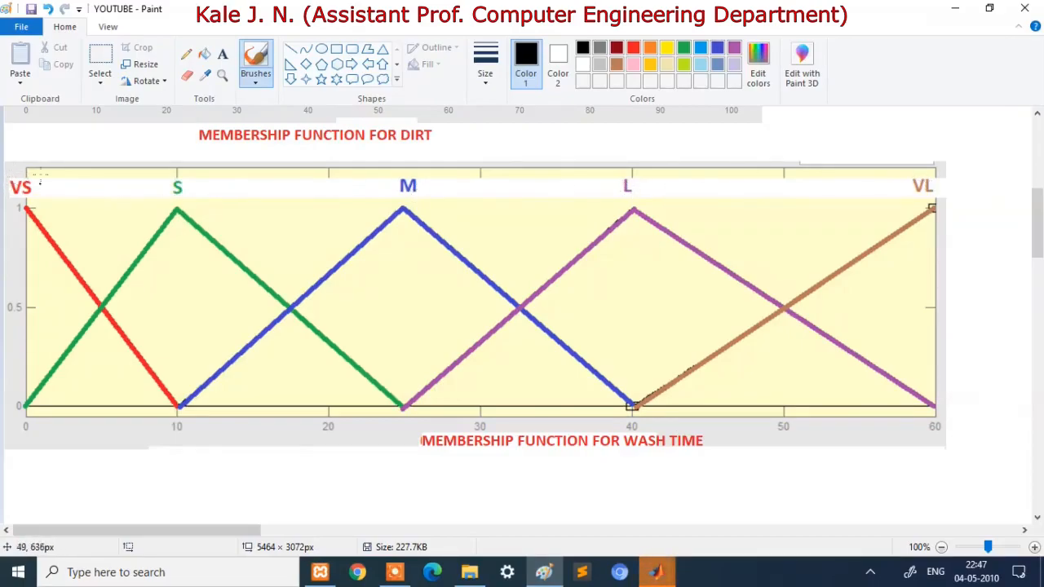
{"action": "key", "text": "alt+Tab"}
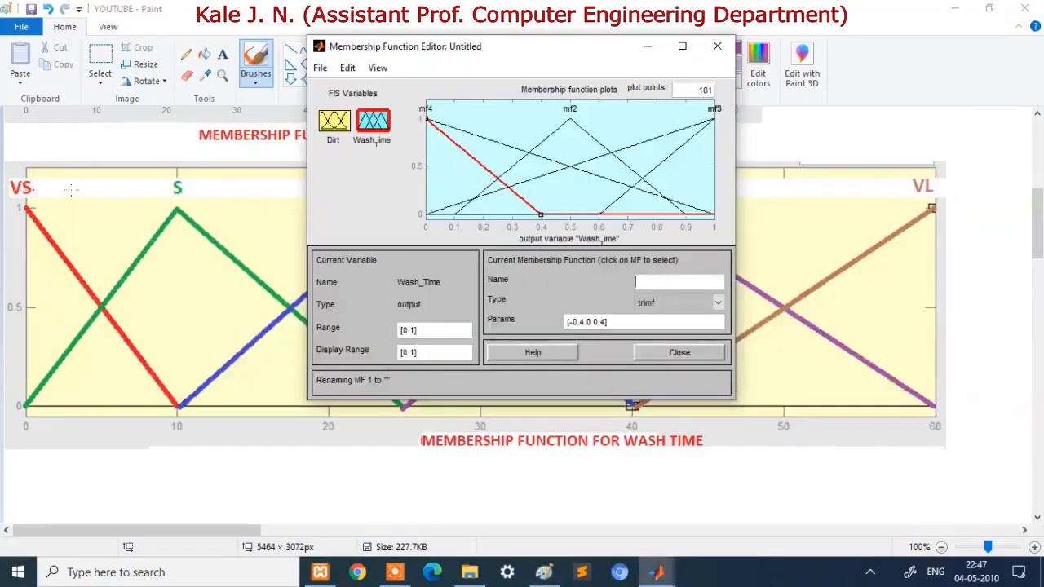
{"action": "key", "text": "alt+Tab"}
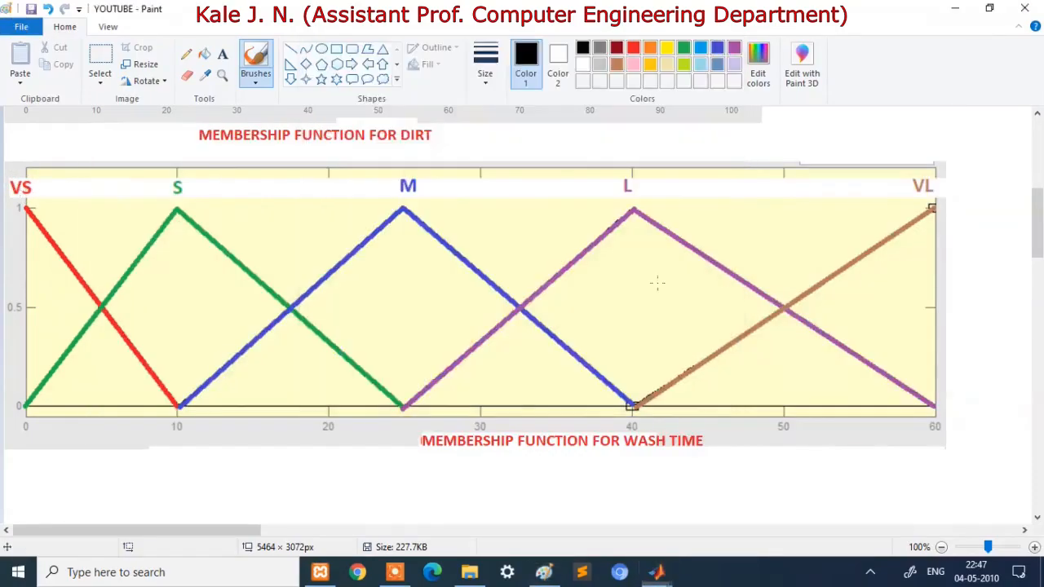
{"action": "scroll", "coordinate": [657, 283], "scroll_direction": "up", "scroll_amount": 3}
{"action": "scroll", "coordinate": [657, 283], "scroll_direction": "down", "scroll_amount": 5}
{"action": "scroll", "coordinate": [657, 283], "scroll_direction": "up", "scroll_amount": 2}
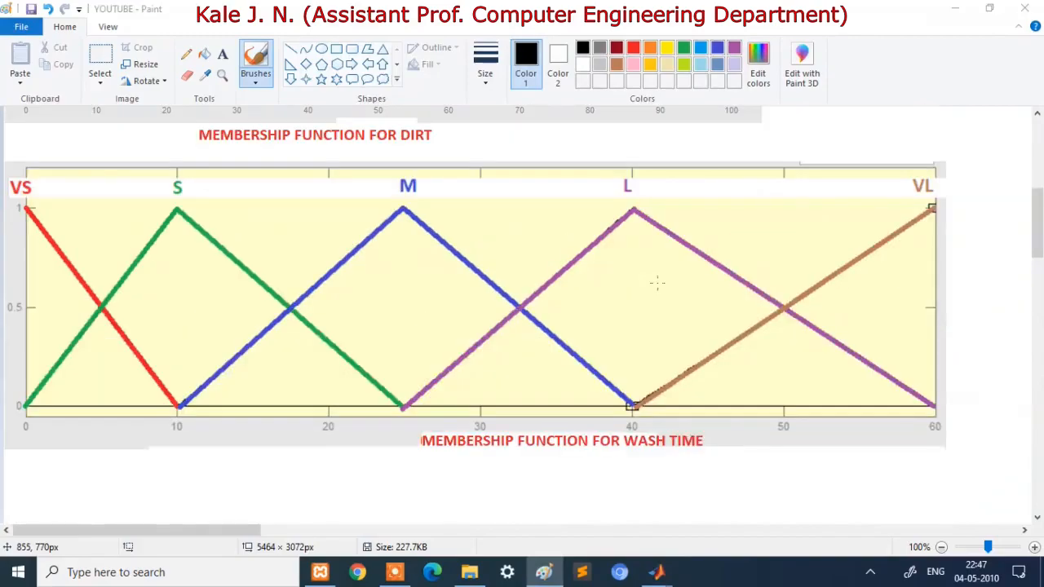
{"action": "key", "text": "alt+Tab"}
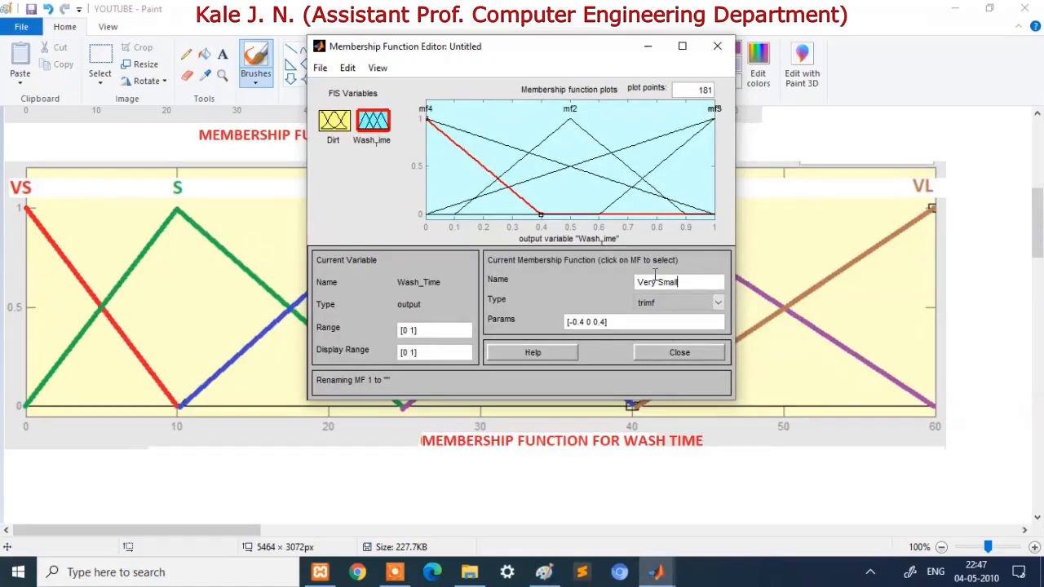
Set the Wash_Time output's range to [0 60], matching the axis of the wash time plot in Paint
{"action": "left_click", "coordinate": [412, 329]}
{"action": "key", "text": "alt+Tab"}
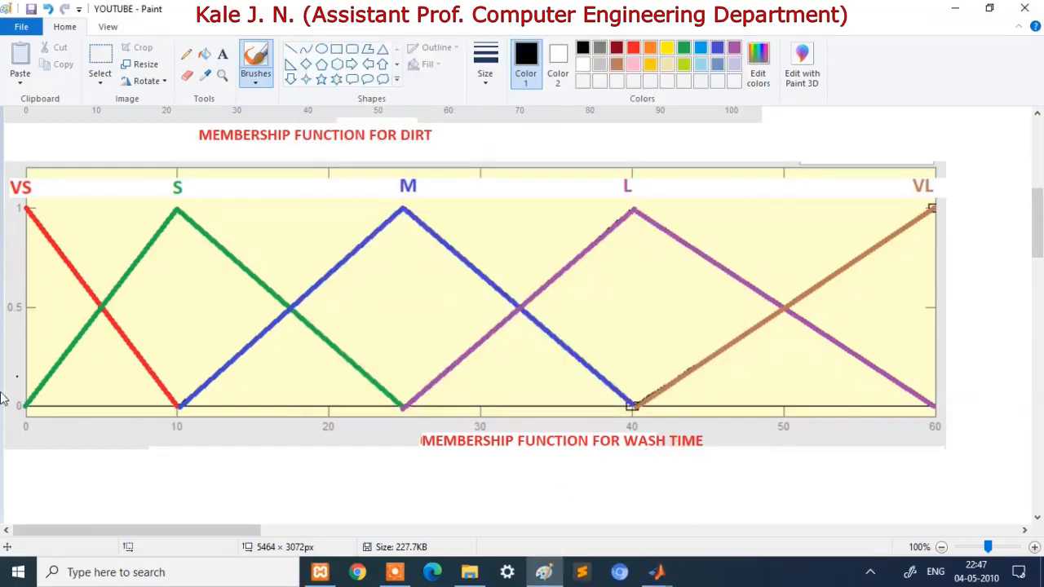
{"action": "key", "text": "alt+Tab"}
{"action": "key", "text": "Delete"}
{"action": "type", "text": "60"}
{"action": "key", "text": "Return"}
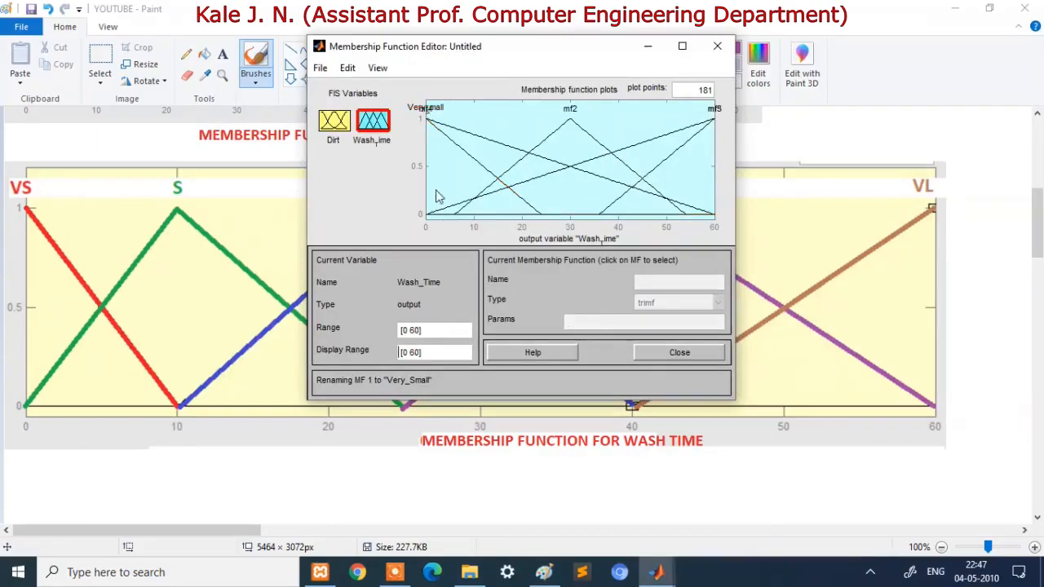
Select the Wash_Time output's Very_Small membership function on the plot and clear its parameter values
{"action": "left_click", "coordinate": [458, 149]}
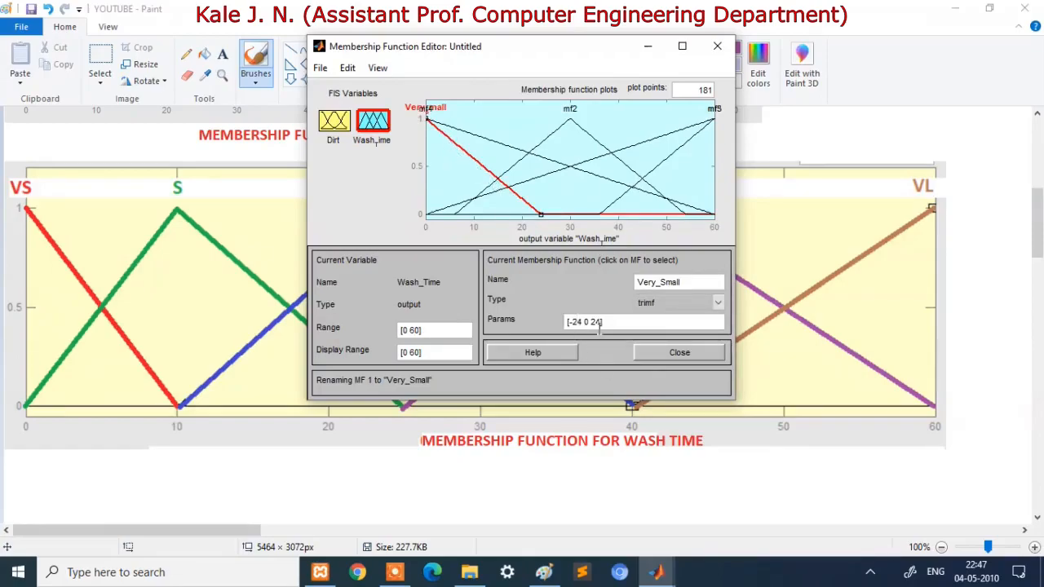
{"action": "key", "text": "BackSpace"}
{"action": "key", "text": "BackSpace"}
{"action": "key", "text": "BackSpace"}
{"action": "key", "text": "BackSpace"}
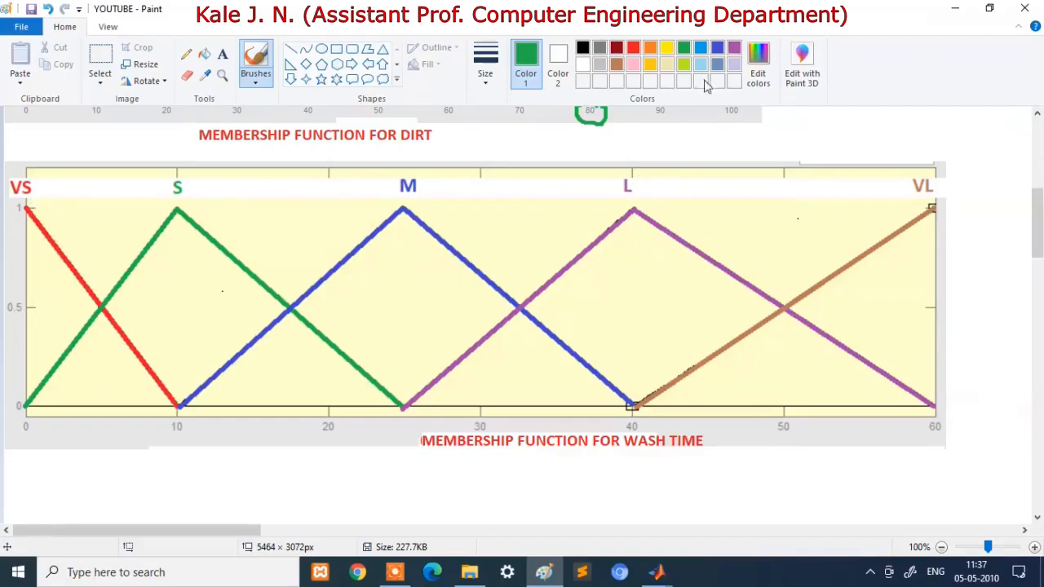
In Paint, circle the VS function's start, peak and end points in blue and label them 0, 0 and 10
{"action": "left_click", "coordinate": [717, 48]}
{"action": "mouse_move", "coordinate": [25, 205]}
{"action": "left_mouse_down"}
{"action": "mouse_move", "coordinate": [19, 214]}
{"action": "mouse_move", "coordinate": [35, 213]}
{"action": "mouse_move", "coordinate": [27, 201]}
{"action": "left_mouse_up"}
{"action": "mouse_move", "coordinate": [27, 394]}
{"action": "left_mouse_down"}
{"action": "mouse_move", "coordinate": [20, 406]}
{"action": "mouse_move", "coordinate": [32, 401]}
{"action": "left_mouse_up"}
{"action": "left_click_drag", "start_coordinate": [171, 402], "coordinate": [189, 415]}
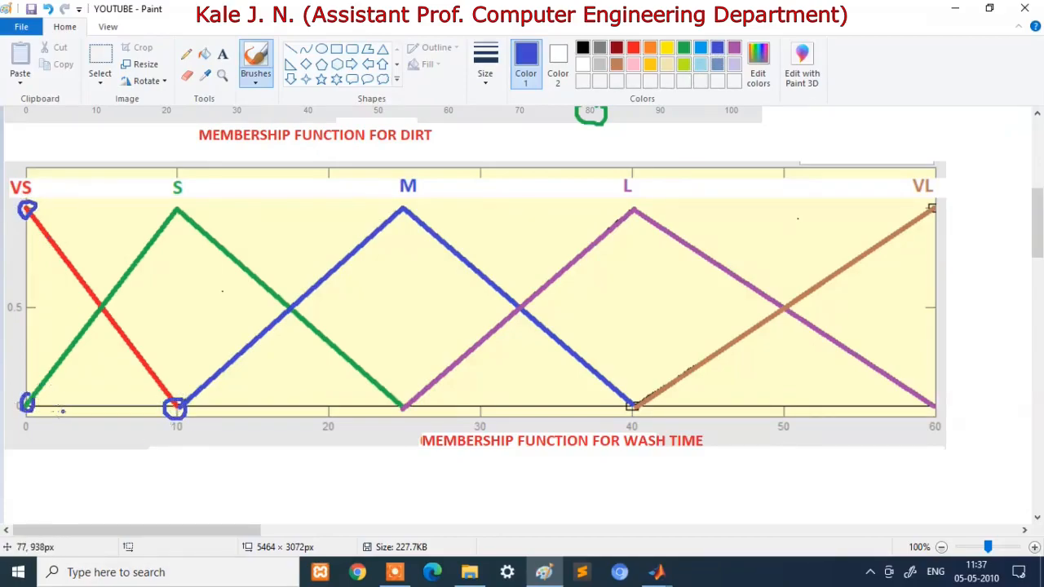
{"action": "left_click_drag", "start_coordinate": [12, 381], "coordinate": [22, 382]}
{"action": "left_click_drag", "start_coordinate": [48, 210], "coordinate": [49, 211]}
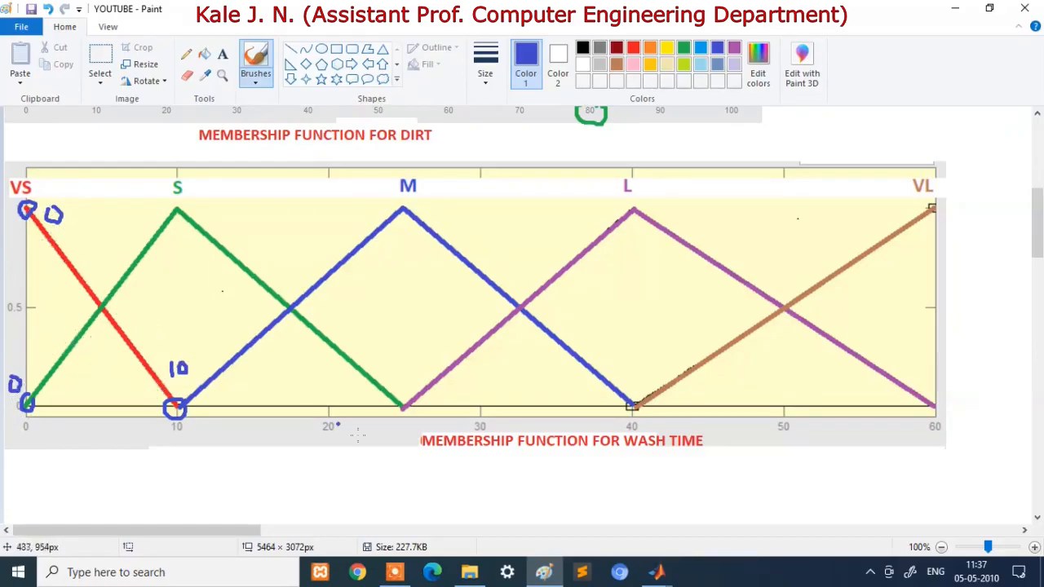
Return to MATLAB and set the Wash_Time output's Very_Small membership function parameters to [-10 0 10]
{"action": "mouse_move", "coordinate": [656, 572]}
{"action": "left_click", "coordinate": [791, 501]}
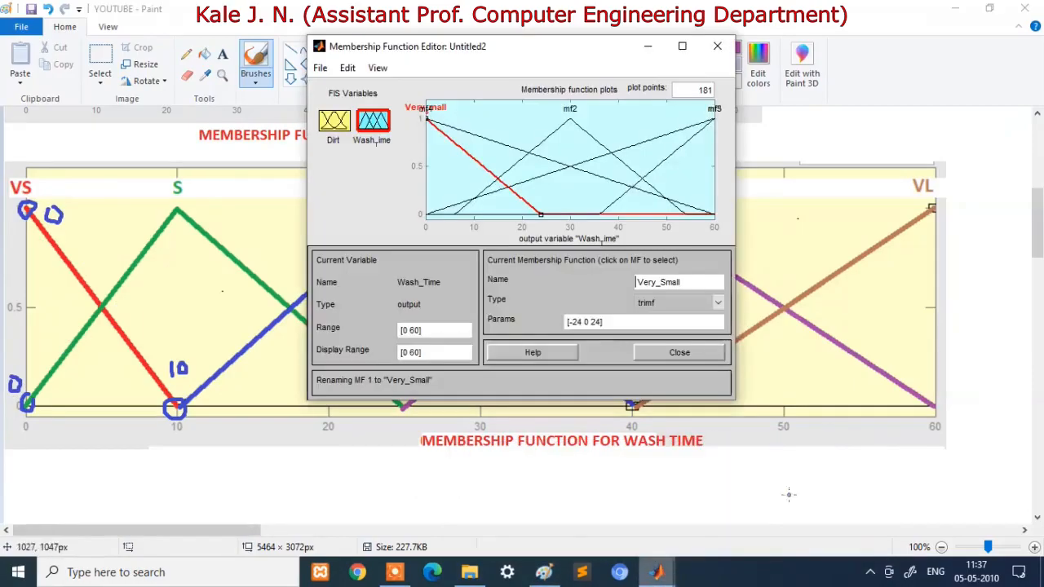
{"action": "left_click", "coordinate": [600, 322]}
{"action": "key", "text": "BackSpace"}
{"action": "key", "text": "BackSpace"}
{"action": "key", "text": "BackSpace"}
{"action": "key", "text": "BackSpace"}
{"action": "key", "text": "BackSpace"}
{"action": "key", "text": "BackSpace"}
{"action": "key", "text": "BackSpace"}
{"action": "type", "text": "0 0 10"}
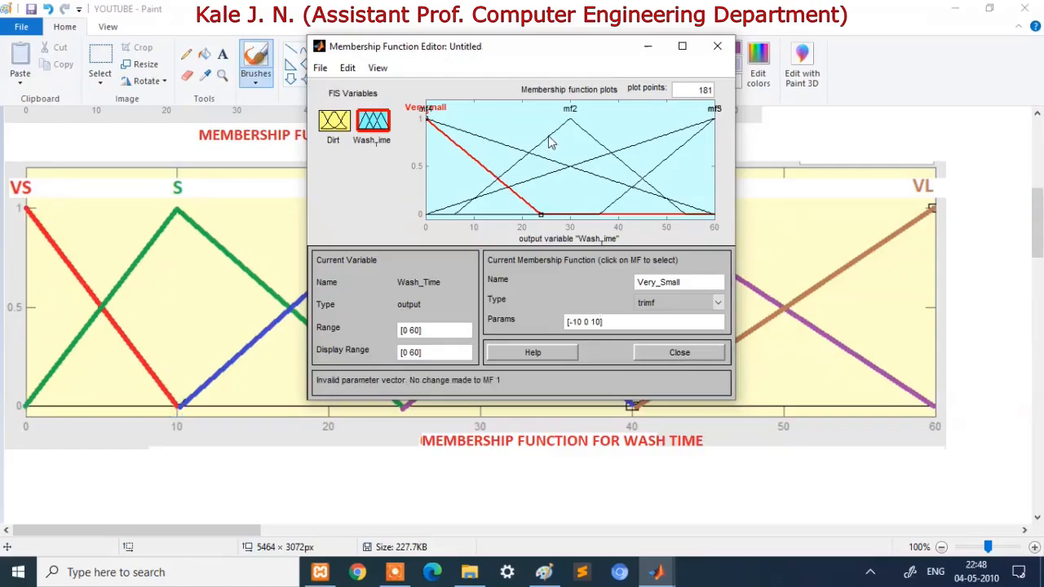
Rename the Wash_Time output's mf2 membership function to Short, checking the S label on the Paint plot
{"action": "left_click", "coordinate": [549, 141]}
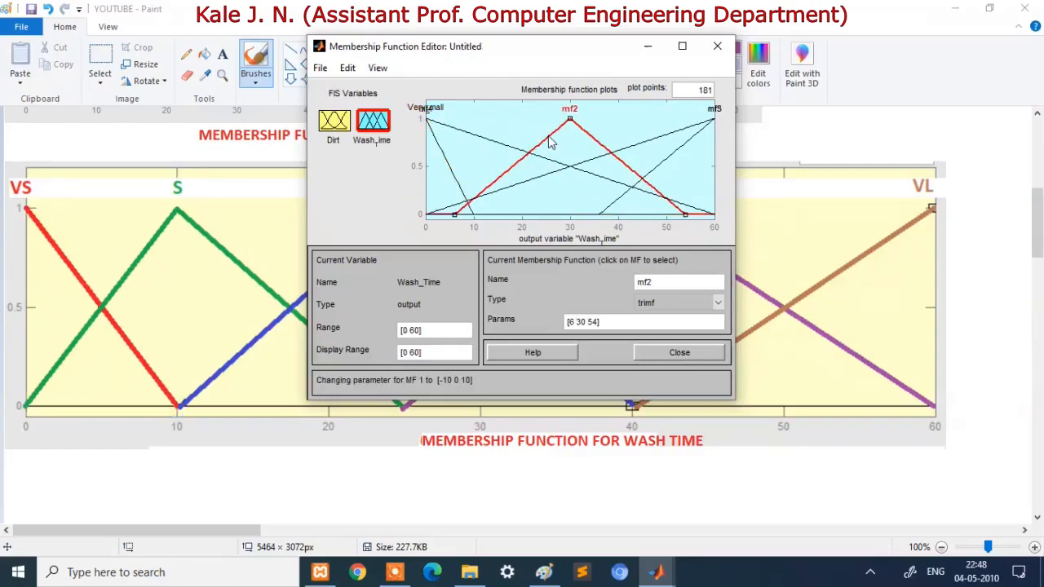
{"action": "left_click", "coordinate": [24, 254]}
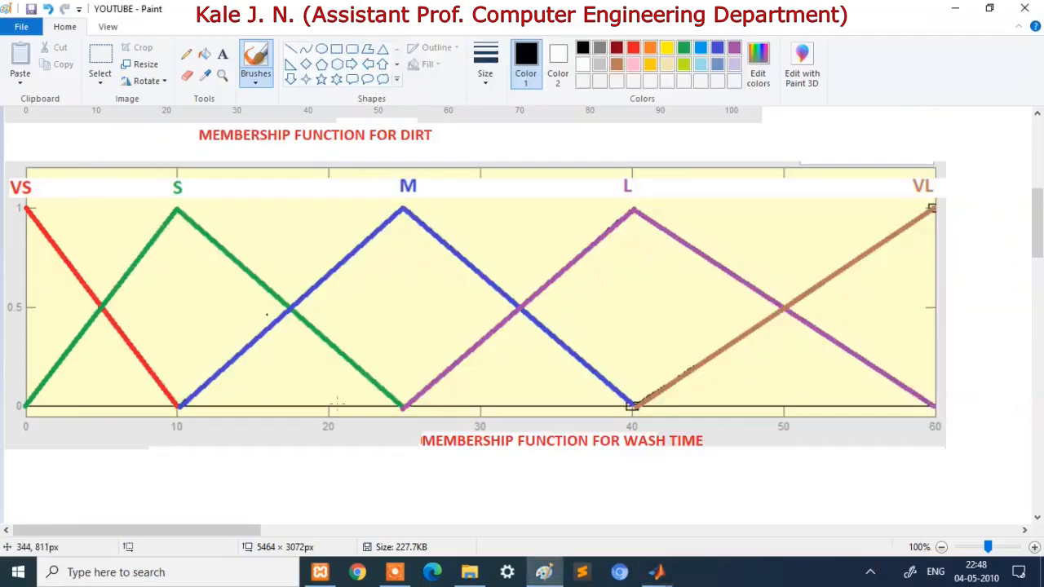
{"action": "key", "text": "alt+Tab"}
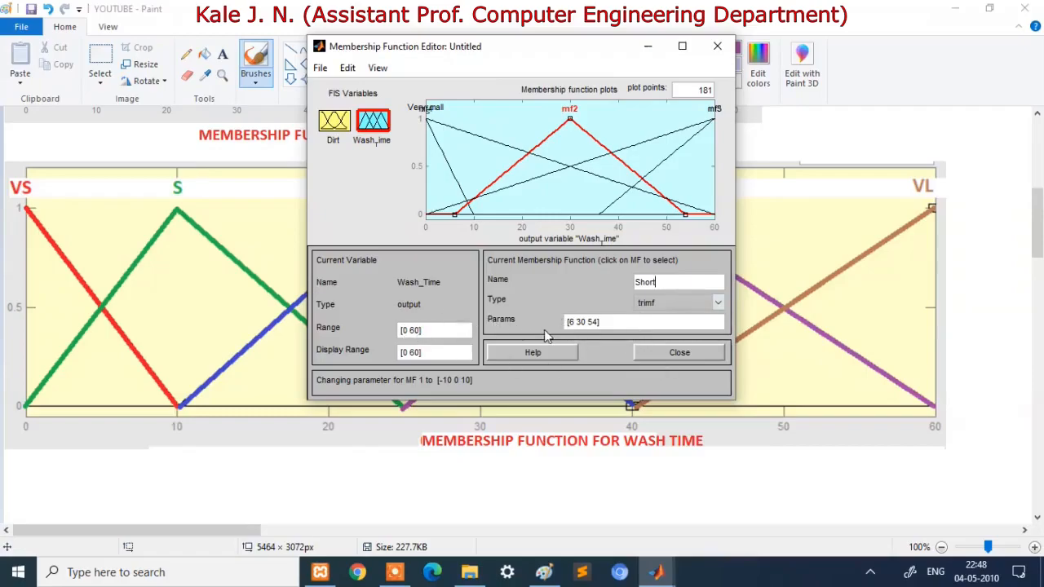
Set the Short membership function's parameters to [0 10 25], reading the points from the S triangle in Paint
{"action": "left_click", "coordinate": [596, 321]}
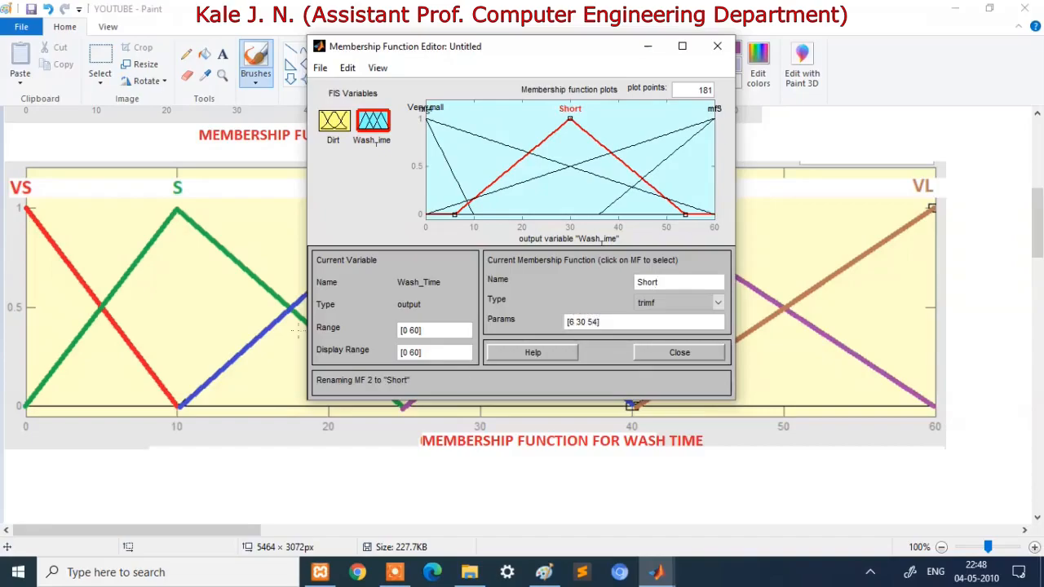
{"action": "key", "text": "alt+Tab"}
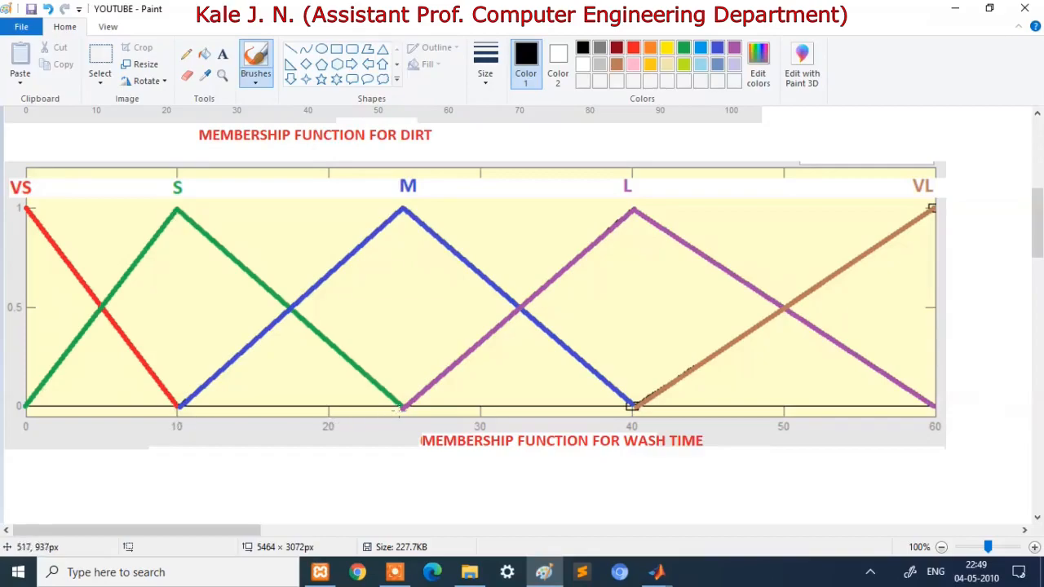
{"action": "key", "text": "alt+Tab"}
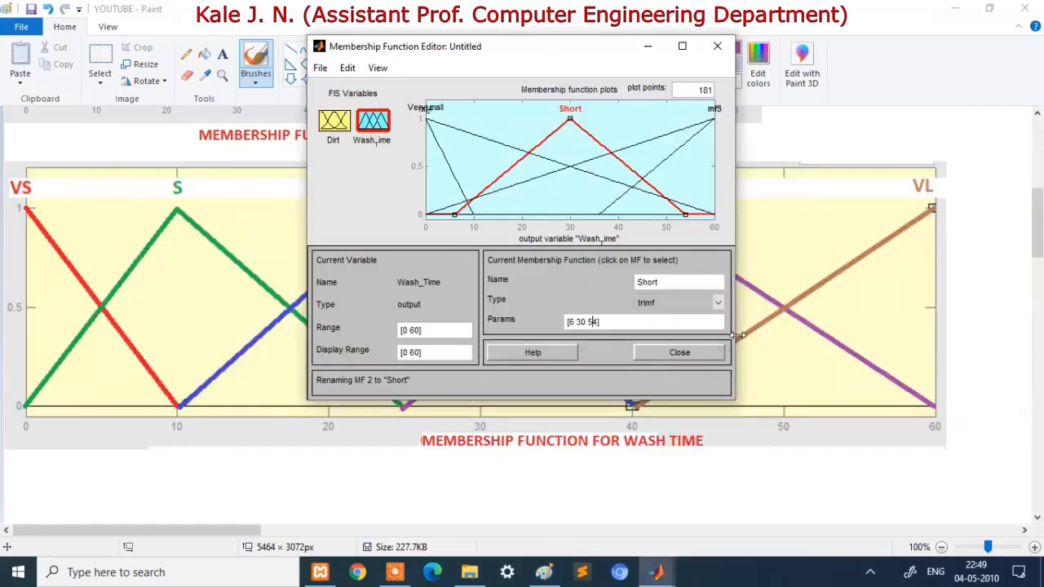
{"action": "key", "text": "BackSpace"}
{"action": "key", "text": "BackSpace"}
{"action": "key", "text": "BackSpace"}
{"action": "key", "text": "BackSpace"}
{"action": "key", "text": "BackSpace"}
{"action": "key", "text": "BackSpace"}
{"action": "type", "text": "0 10 25"}
{"action": "left_click", "coordinate": [530, 123]}
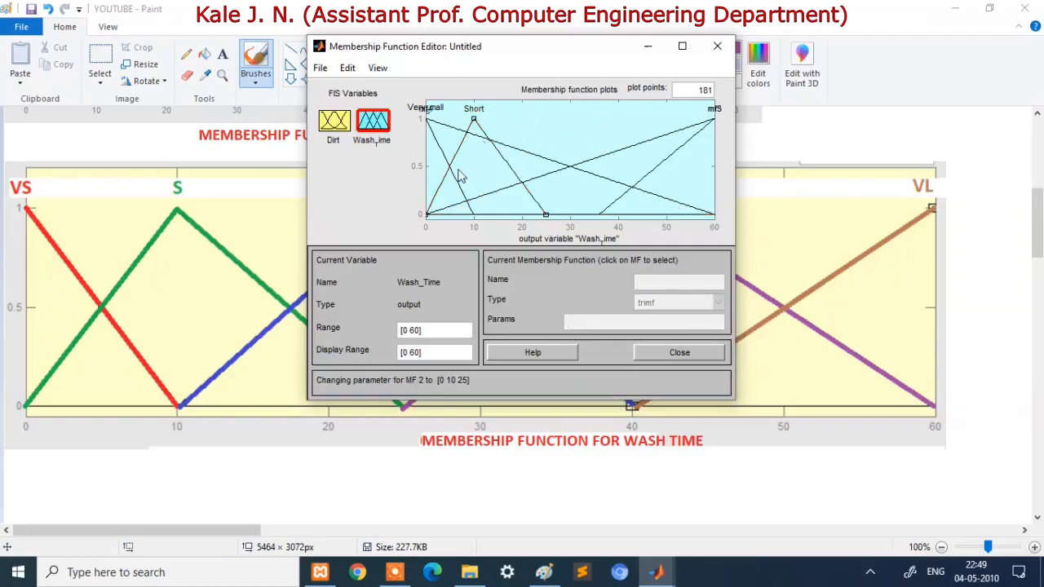
Rename the Wash_Time output's mf3 membership function to Medium after checking the M triangle on the Paint plot
{"action": "left_click", "coordinate": [667, 159]}
{"action": "key", "text": "alt+Tab"}
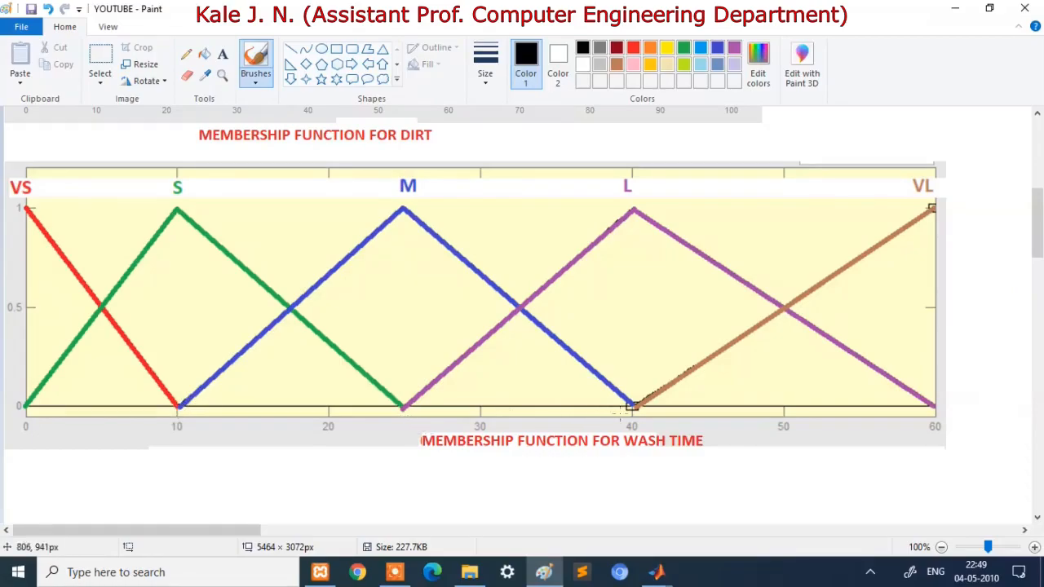
{"action": "key", "text": "alt+Tab"}
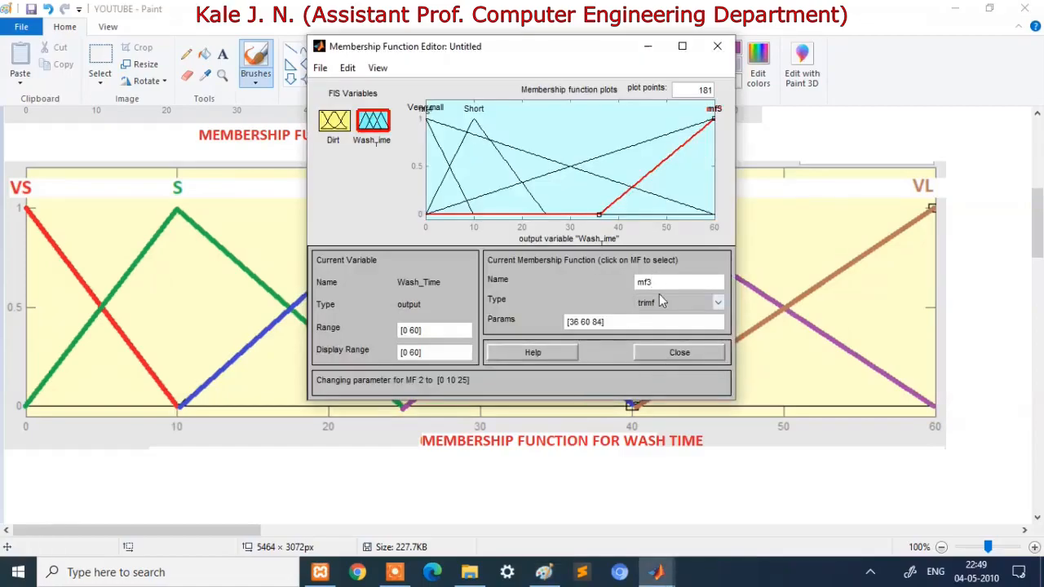
{"action": "type", "text": "dium"}
{"action": "left_click", "coordinate": [601, 322]}
{"action": "key", "text": "BackSpace"}
{"action": "key", "text": "BackSpace"}
{"action": "key", "text": "BackSpace"}
{"action": "key", "text": "BackSpace"}
{"action": "key", "text": "BackSpace"}
{"action": "key", "text": "BackSpace"}
{"action": "key", "text": "BackSpace"}
{"action": "key", "text": "BackSpace"}
{"action": "key", "text": "Return"}
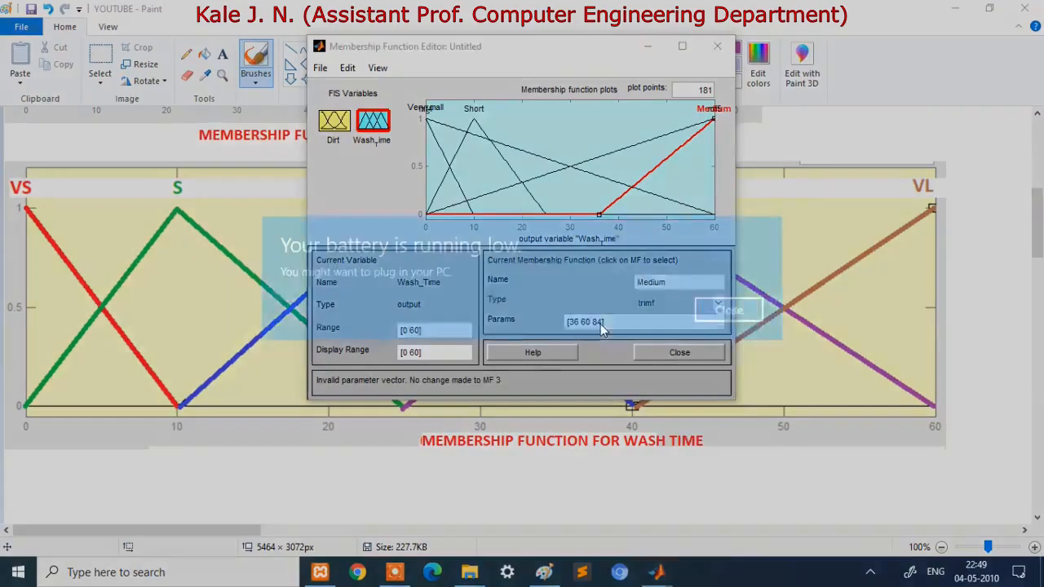
{"action": "left_click", "coordinate": [722, 310]}
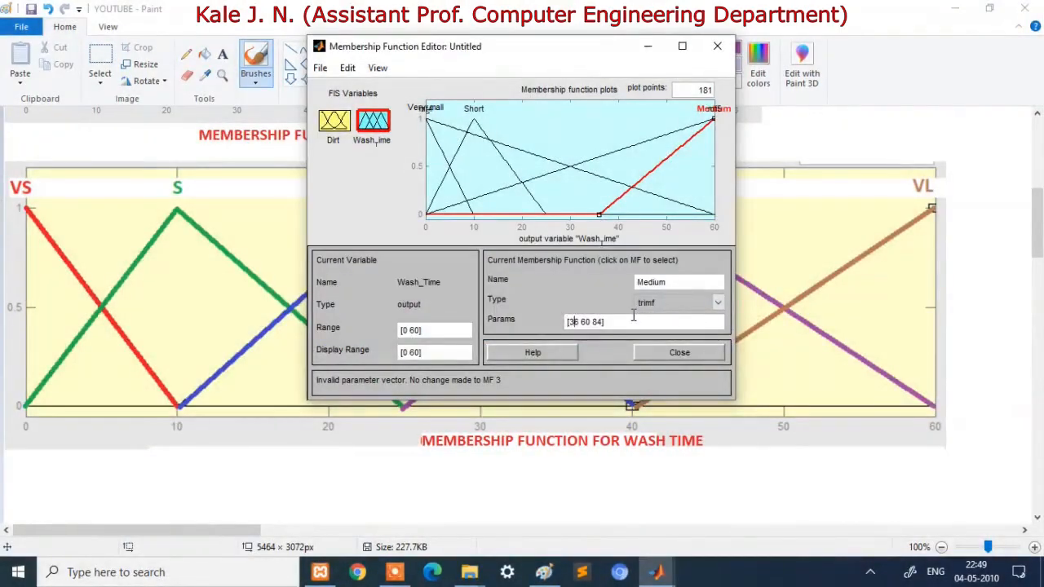
Set the first parameter of the Wash_Time output's Medium membership function to 10
{"action": "key", "text": "BackSpace"}
{"action": "key", "text": "BackSpace"}
{"action": "type", "text": "10"}
{"action": "key", "text": "alt+Tab"}
{"action": "key", "text": "alt+Tab"}
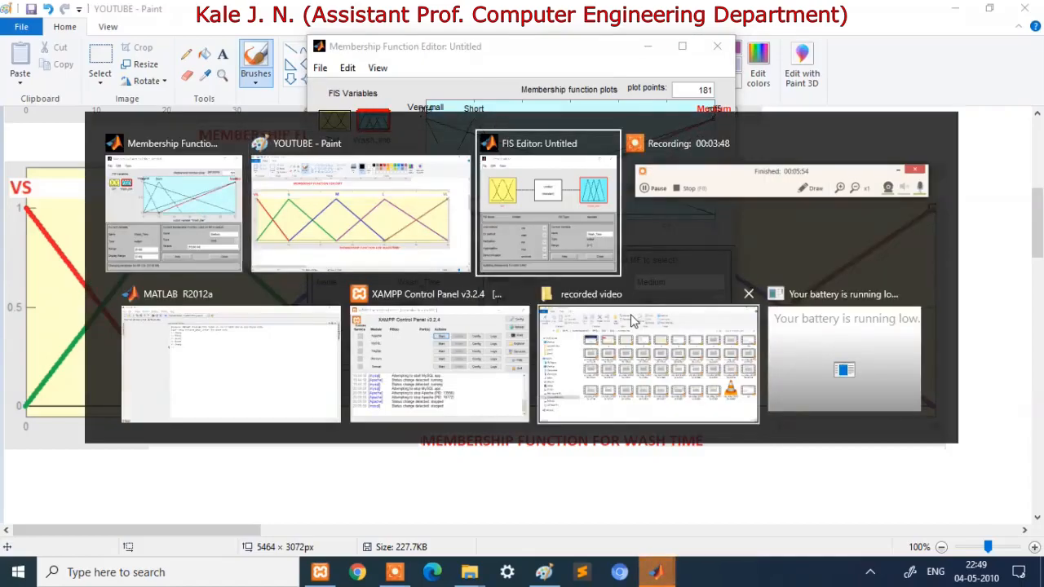
{"action": "key", "text": "alt+Tab"}
{"action": "left_click", "coordinate": [555, 548]}
{"action": "left_click", "coordinate": [554, 548]}
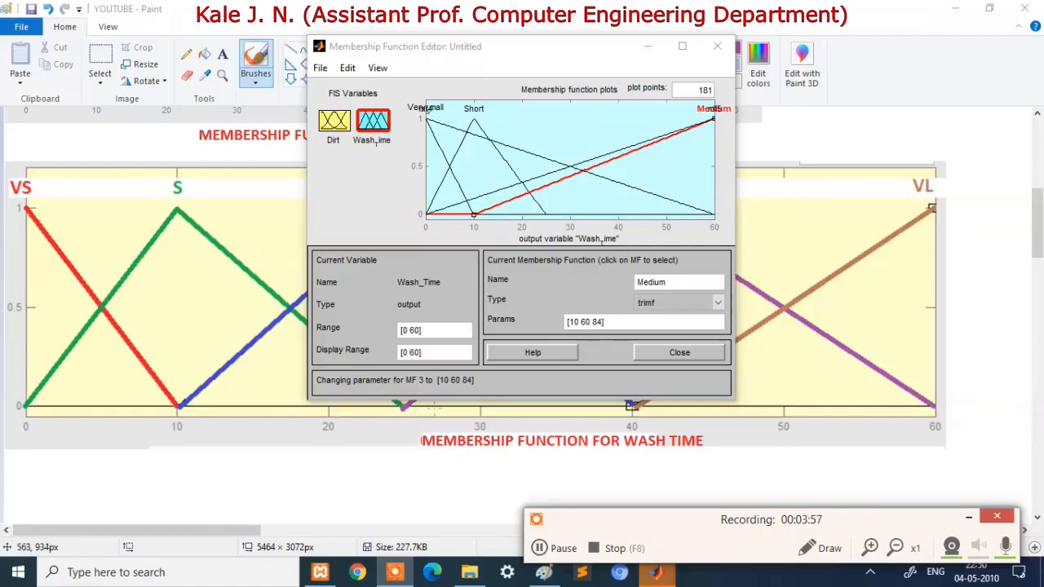
Set the second and third parameters of the Wash_Time output's Medium membership function to 25 and 40
{"action": "left_click_drag", "start_coordinate": [587, 323], "coordinate": [645, 321]}
{"action": "left_click", "coordinate": [645, 321]}
{"action": "key", "text": "BackSpace"}
{"action": "key", "text": "BackSpace"}
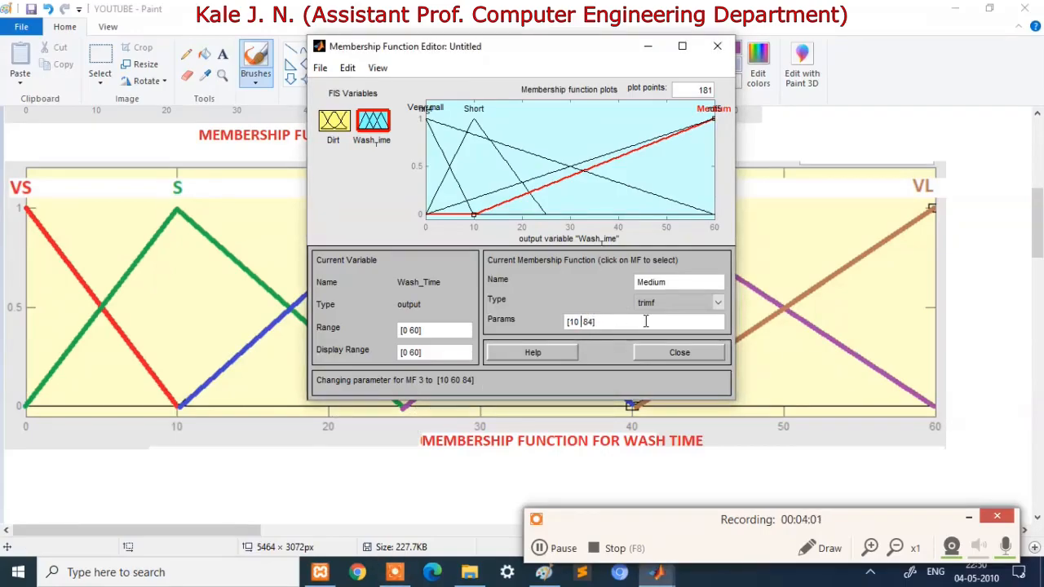
{"action": "type", "text": "25"}
{"action": "key", "text": "BackSpace"}
{"action": "type", "text": "40"}
{"action": "left_click", "coordinate": [649, 185]}
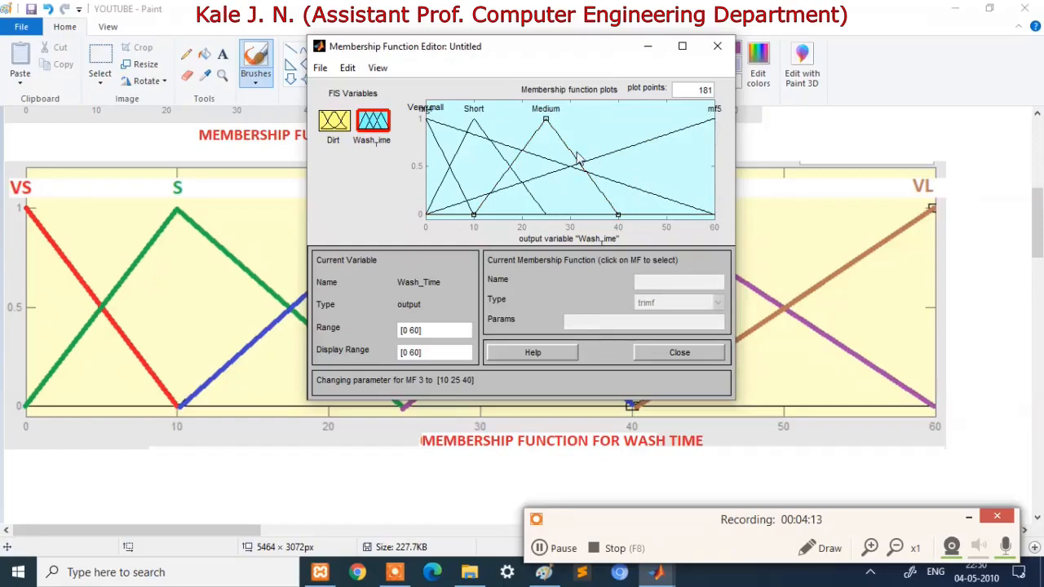
Rename the Wash_Time output's mf4 membership function to Large, checking the L label on the Paint plot
{"action": "left_click", "coordinate": [447, 129]}
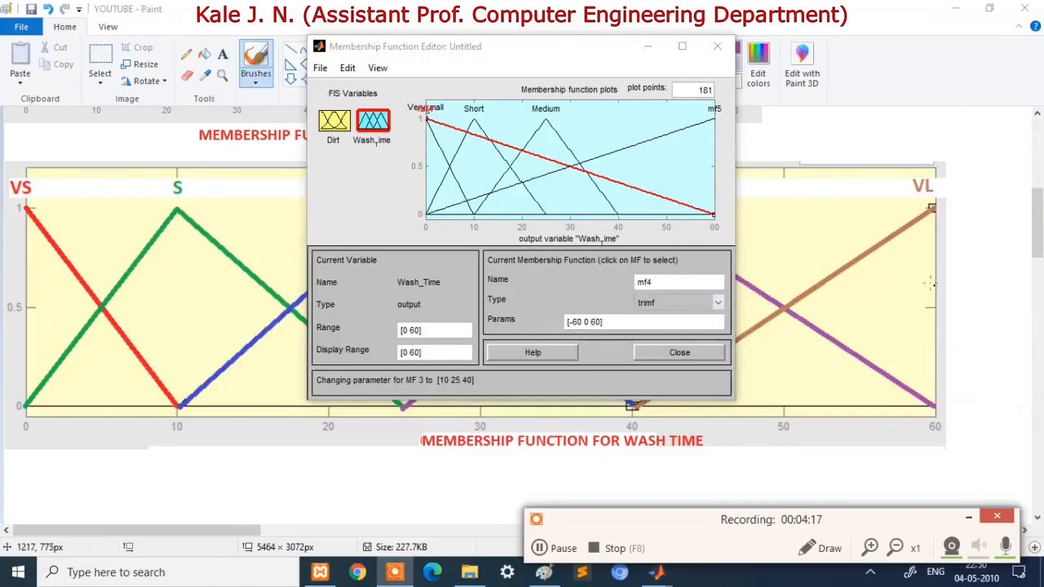
{"action": "left_click", "coordinate": [803, 261]}
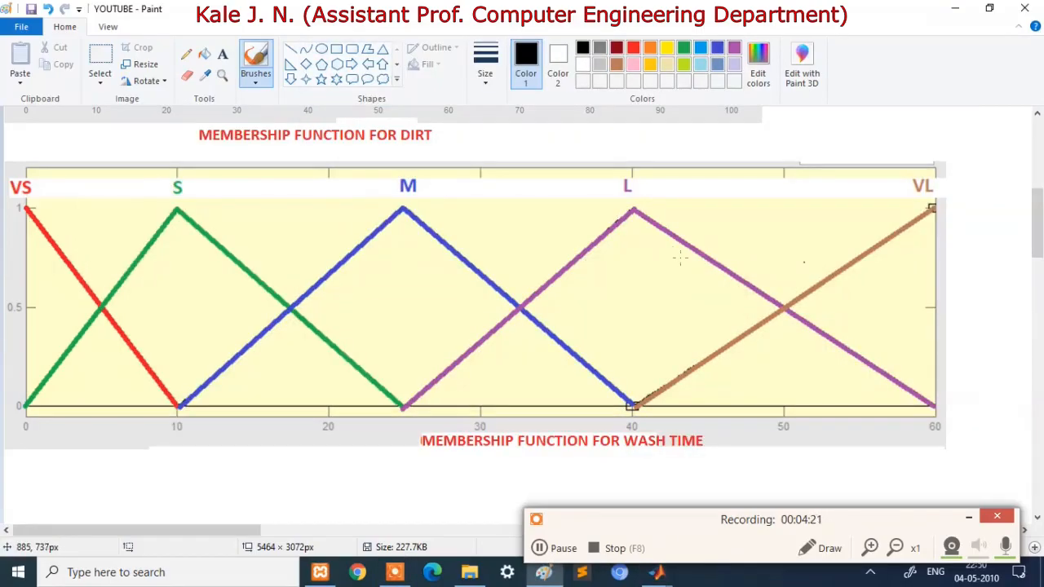
{"action": "key", "text": "alt+Tab"}
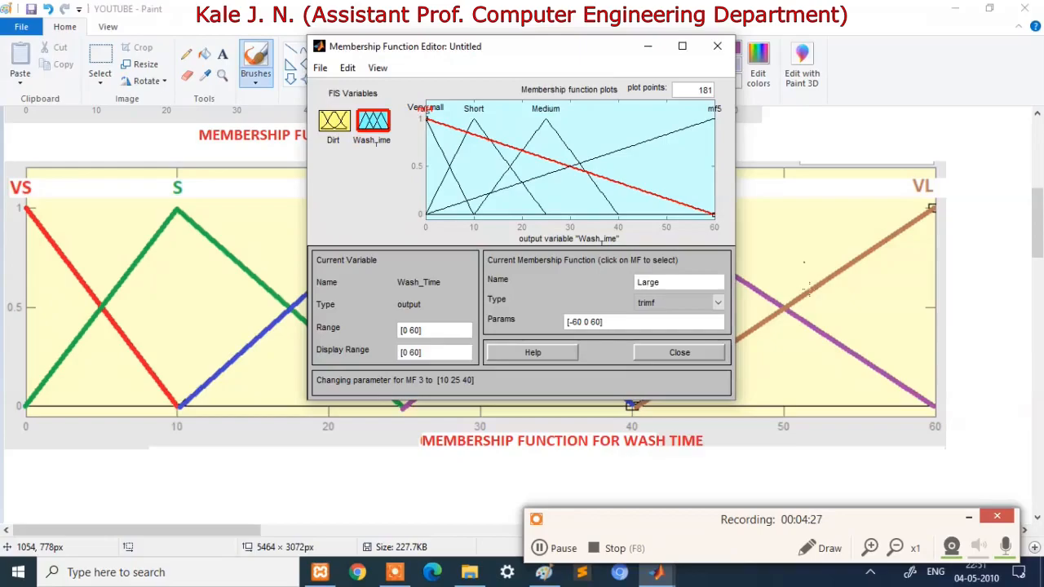
{"action": "key", "text": "Tab"}
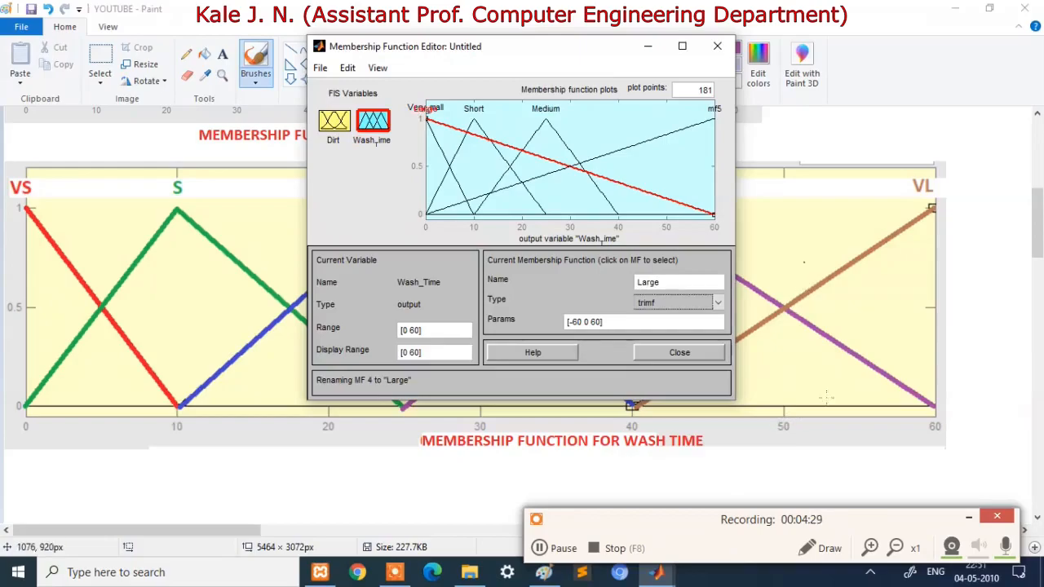
Set the Large membership function's parameters to [25 40 60], reading the points from the L triangle in Paint
{"action": "left_click", "coordinate": [292, 500]}
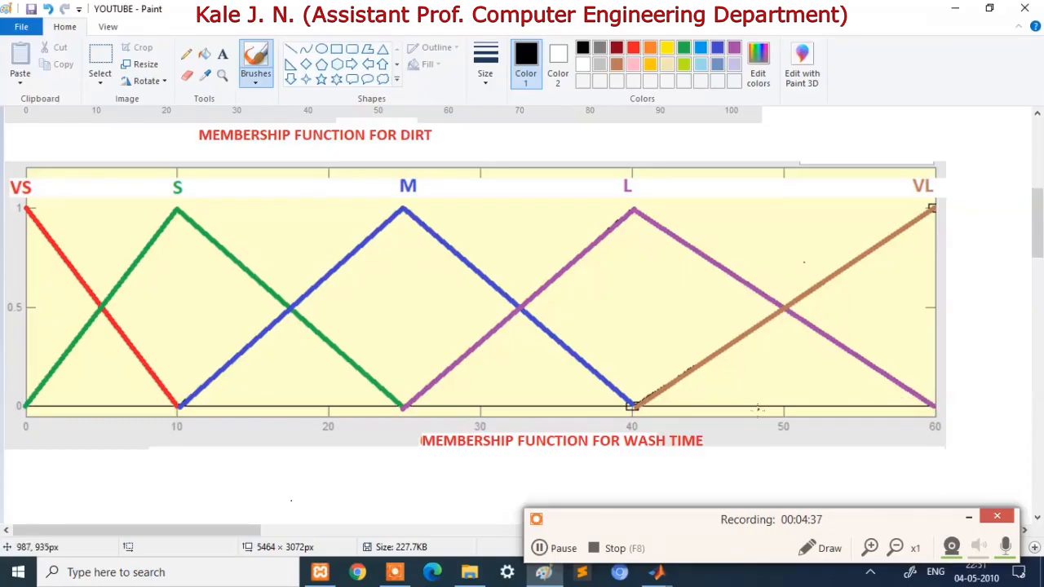
{"action": "key", "text": "alt+Tab"}
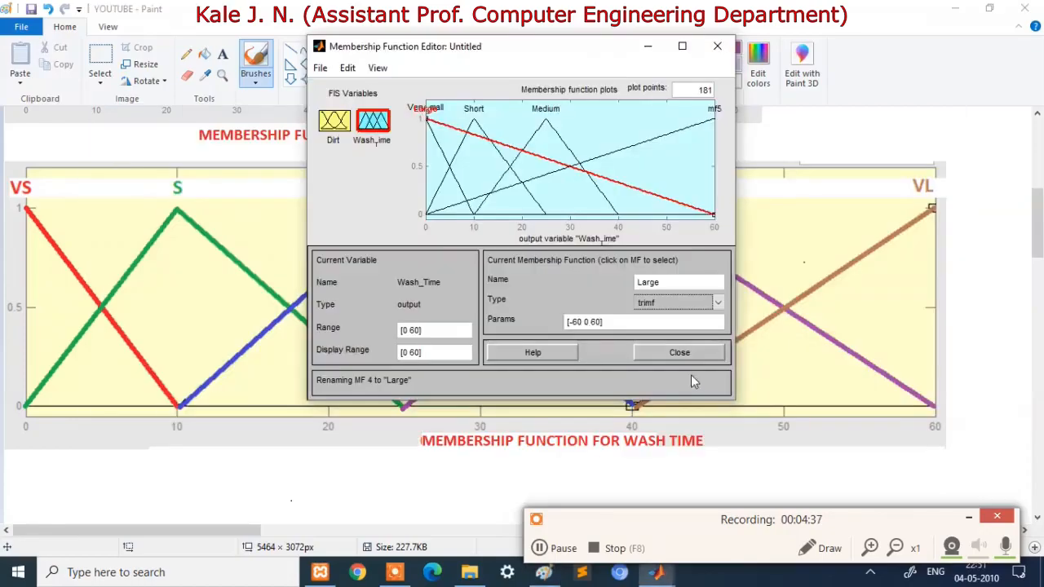
{"action": "left_click", "coordinate": [580, 321]}
{"action": "key", "text": "BackSpace"}
{"action": "key", "text": "BackSpace"}
{"action": "key", "text": "BackSpace"}
{"action": "type", "text": "25 "}
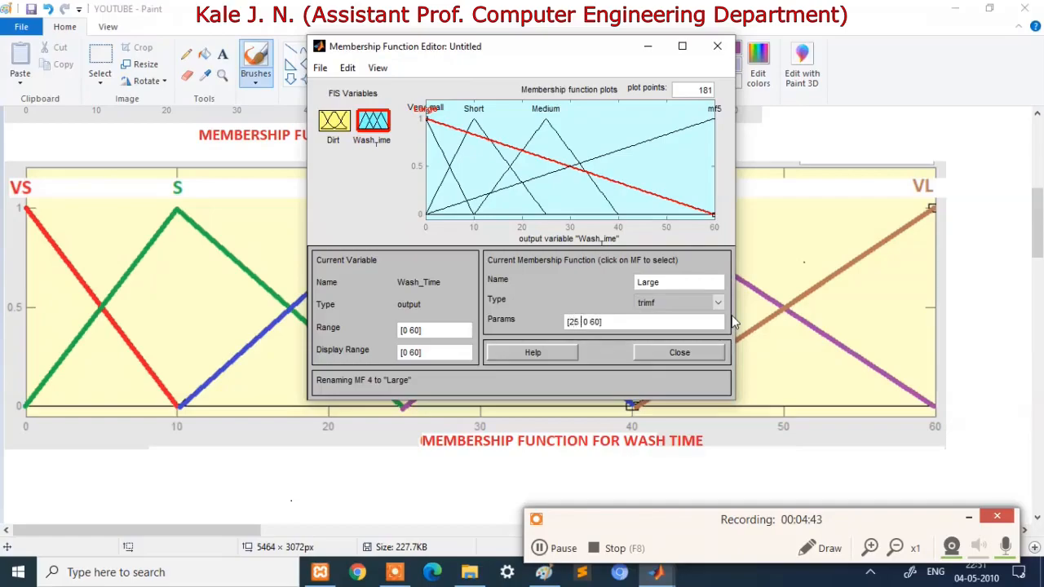
{"action": "type", "text": "40"}
{"action": "key", "text": "Delete"}
{"action": "key", "text": "Delete"}
{"action": "key", "text": "Return"}
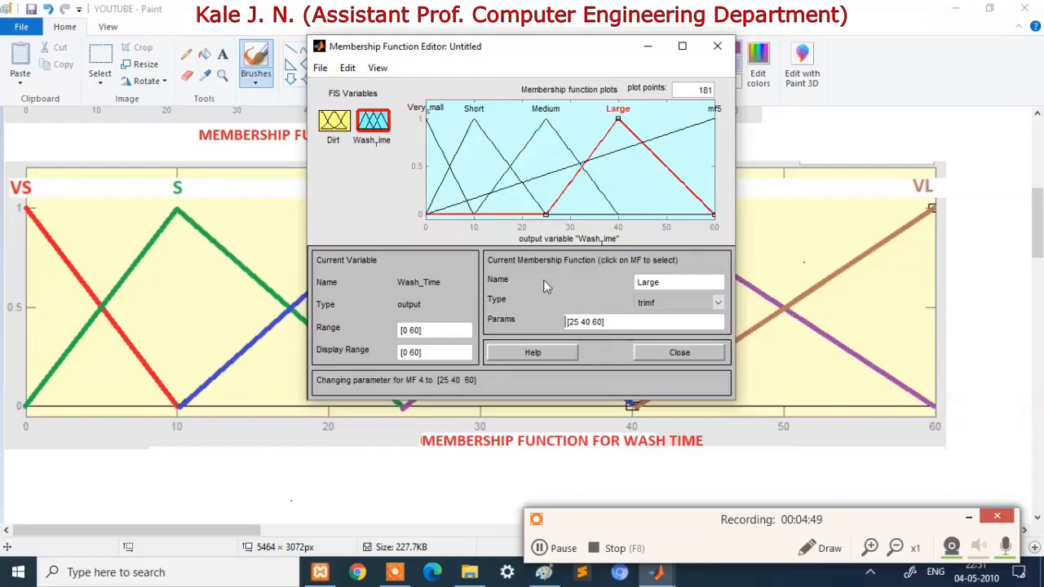
Rename the Wash_Time output's mf5 membership function to Very Large
{"action": "left_click", "coordinate": [674, 132]}
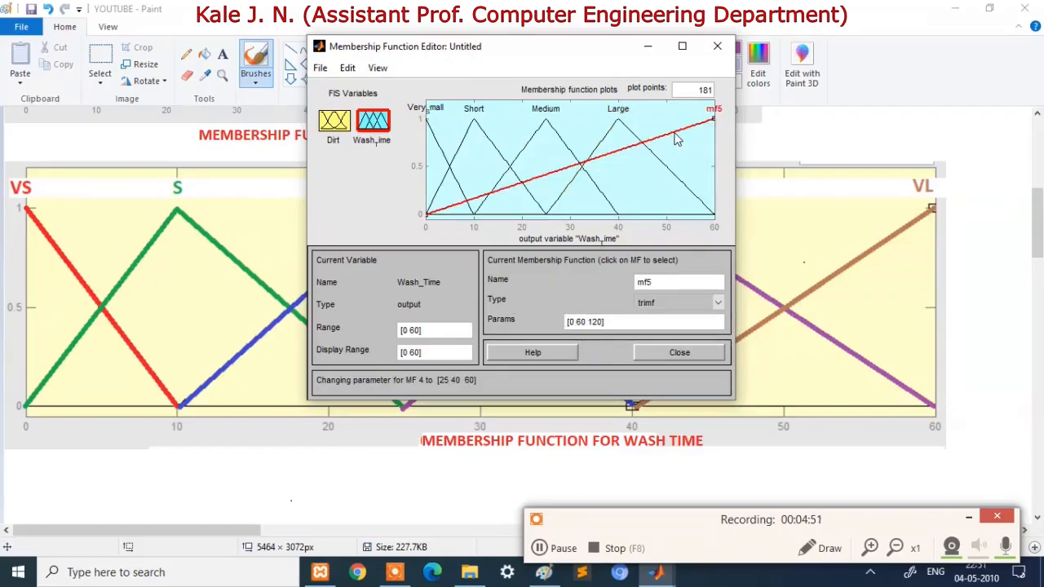
{"action": "left_click", "coordinate": [672, 280]}
{"action": "key", "text": "BackSpace"}
{"action": "key", "text": "BackSpace"}
{"action": "type", "text": "Very Large"}
In Paint, outline the VL triangle of the wash time plot in yellow and circle its three corners in red
{"action": "left_click", "coordinate": [863, 274]}
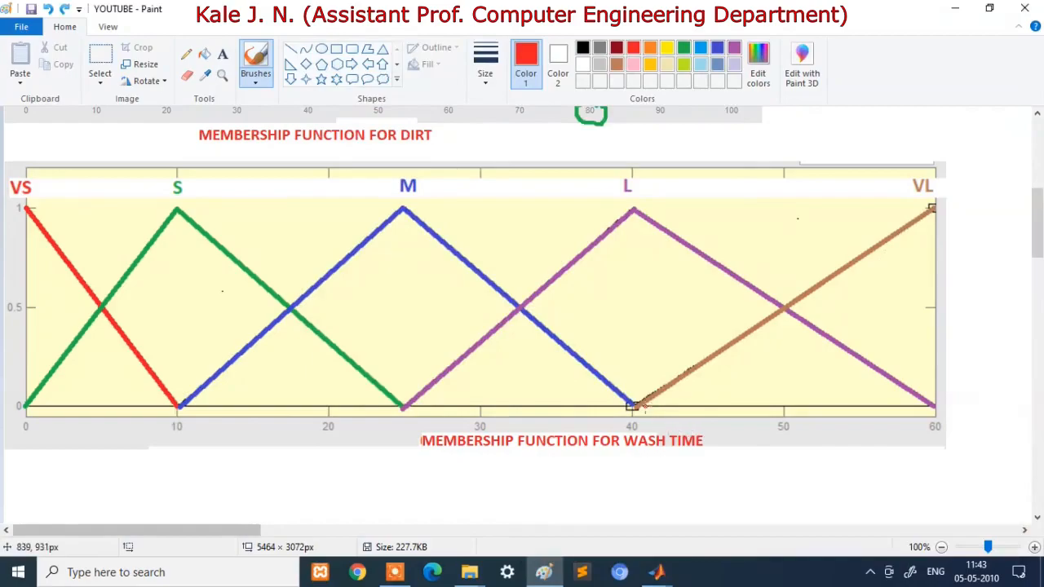
{"action": "left_click", "coordinate": [668, 50]}
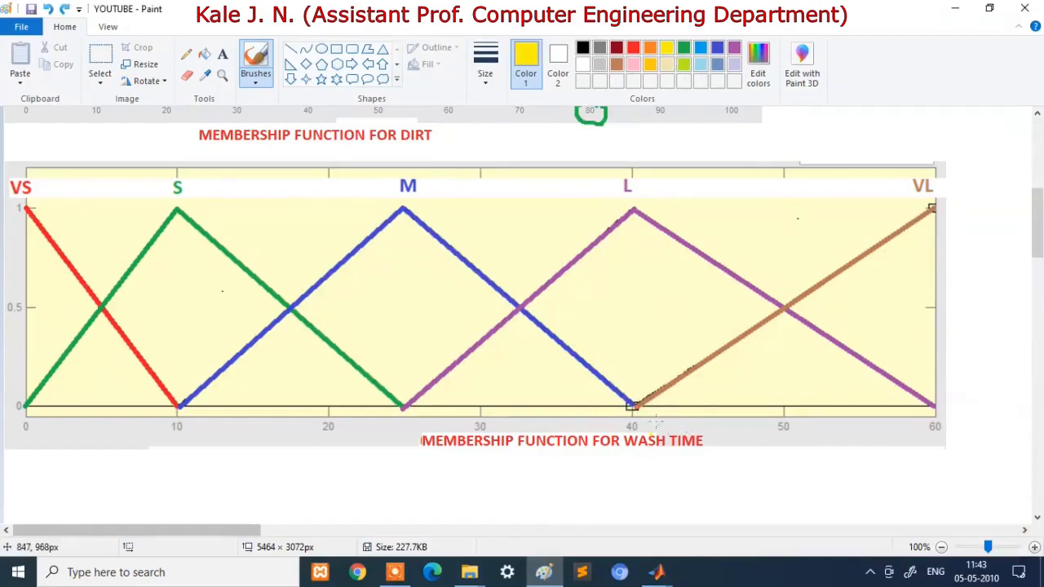
{"action": "mouse_move", "coordinate": [637, 405]}
{"action": "left_mouse_down"}
{"action": "mouse_move", "coordinate": [738, 355]}
{"action": "mouse_move", "coordinate": [943, 214]}
{"action": "mouse_move", "coordinate": [939, 403]}
{"action": "mouse_move", "coordinate": [635, 404]}
{"action": "left_mouse_up"}
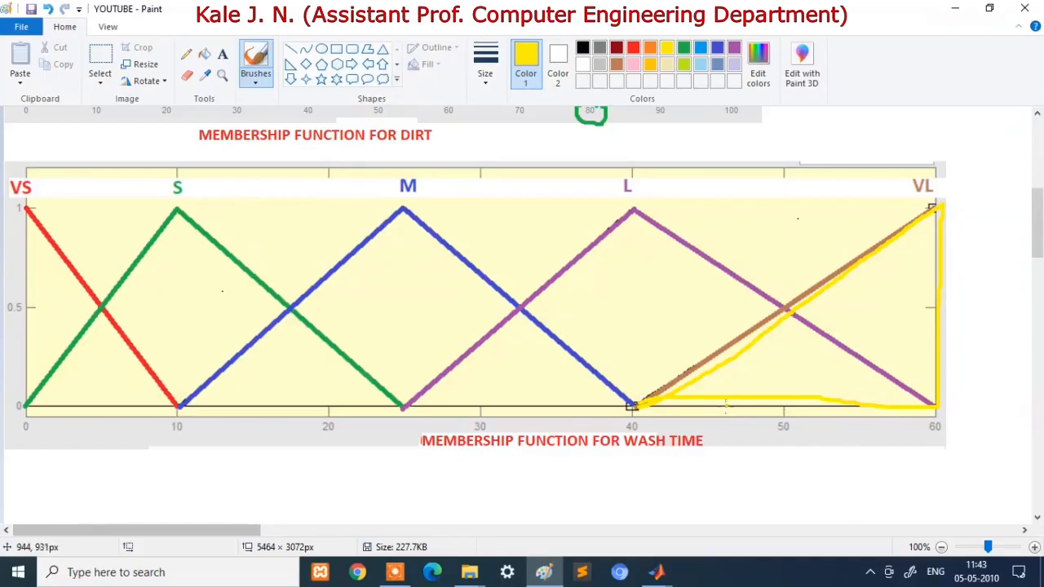
{"action": "left_click", "coordinate": [633, 47]}
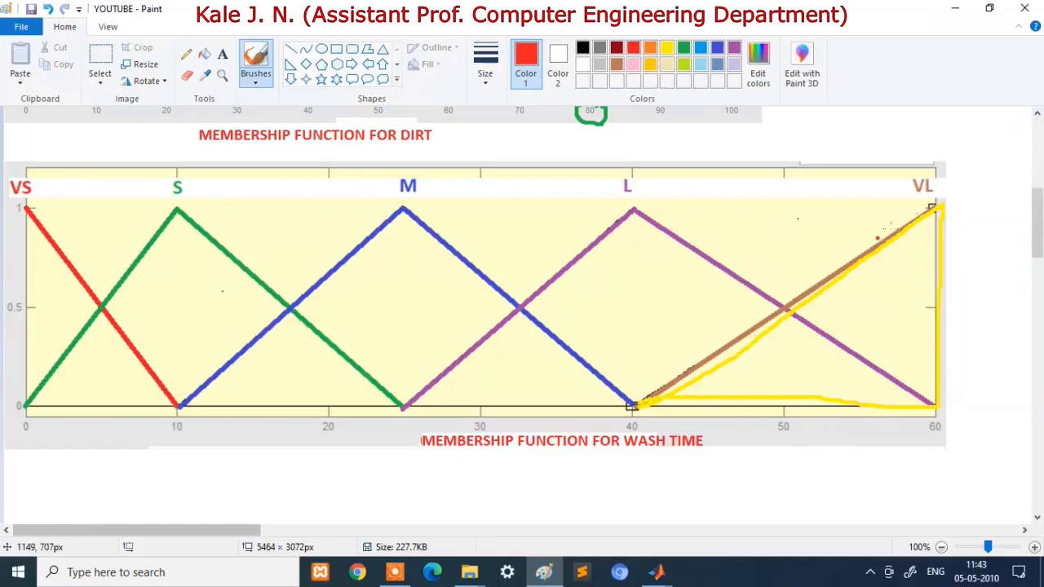
{"action": "left_click_drag", "start_coordinate": [641, 396], "coordinate": [644, 403]}
{"action": "mouse_move", "coordinate": [946, 196]}
{"action": "left_mouse_down"}
{"action": "mouse_move", "coordinate": [936, 205]}
{"action": "mouse_move", "coordinate": [947, 209]}
{"action": "left_mouse_up"}
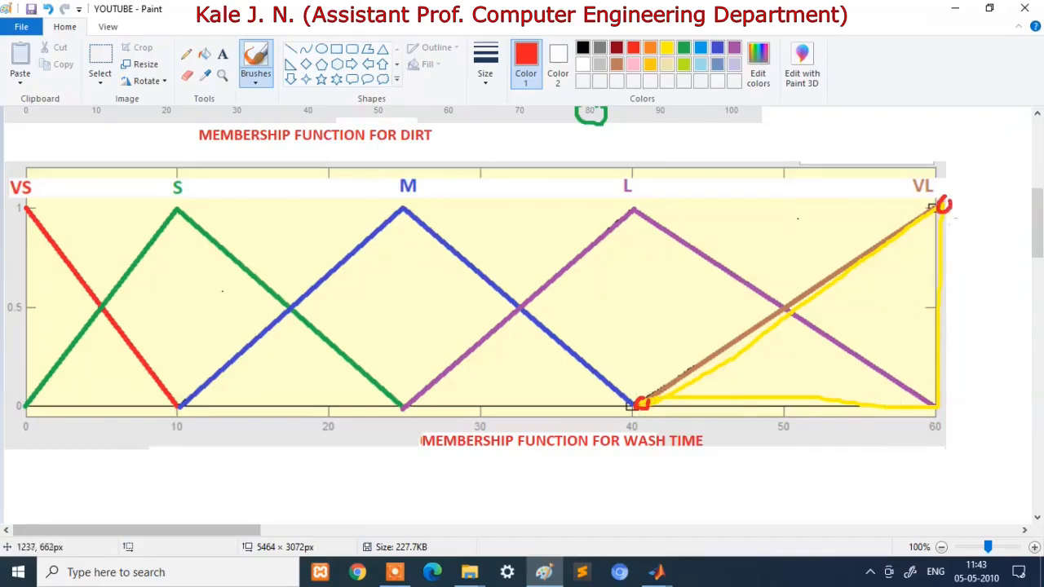
{"action": "left_click_drag", "start_coordinate": [936, 414], "coordinate": [937, 406]}
Handwrite red labels beside the VL triangle's corners: 40 at the start, 80 at the peak and 80 at the end
{"action": "mouse_move", "coordinate": [641, 363]}
{"action": "left_mouse_down"}
{"action": "mouse_move", "coordinate": [656, 366]}
{"action": "mouse_move", "coordinate": [650, 354]}
{"action": "left_mouse_up"}
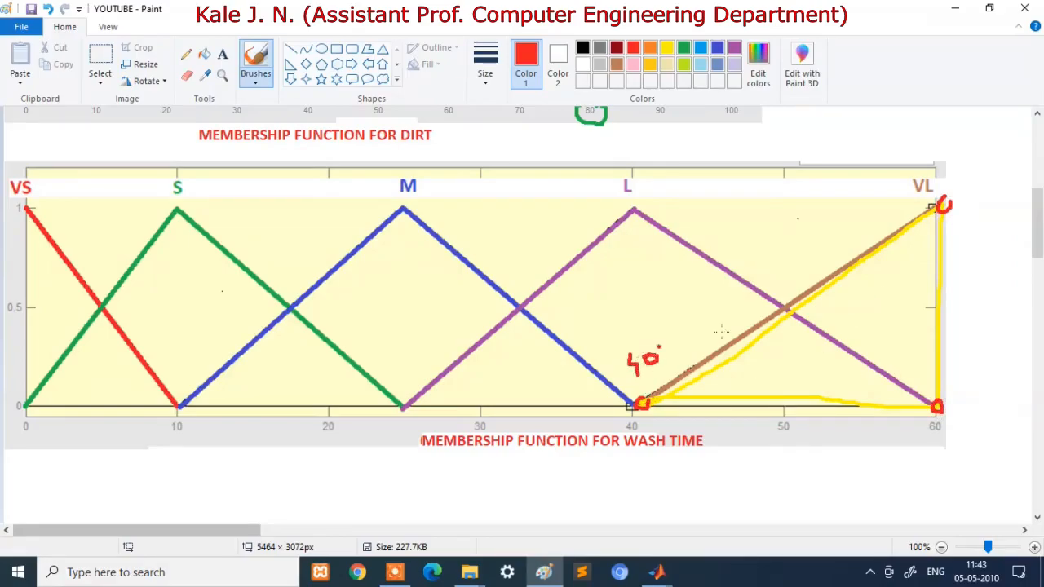
{"action": "mouse_move", "coordinate": [974, 198]}
{"action": "left_mouse_down"}
{"action": "mouse_move", "coordinate": [989, 217]}
{"action": "mouse_move", "coordinate": [971, 185]}
{"action": "mouse_move", "coordinate": [1001, 194]}
{"action": "left_mouse_up"}
{"action": "mouse_move", "coordinate": [957, 400]}
{"action": "left_mouse_down"}
{"action": "mouse_move", "coordinate": [969, 391]}
{"action": "mouse_move", "coordinate": [961, 380]}
{"action": "mouse_move", "coordinate": [981, 403]}
{"action": "mouse_move", "coordinate": [983, 384]}
{"action": "left_mouse_up"}
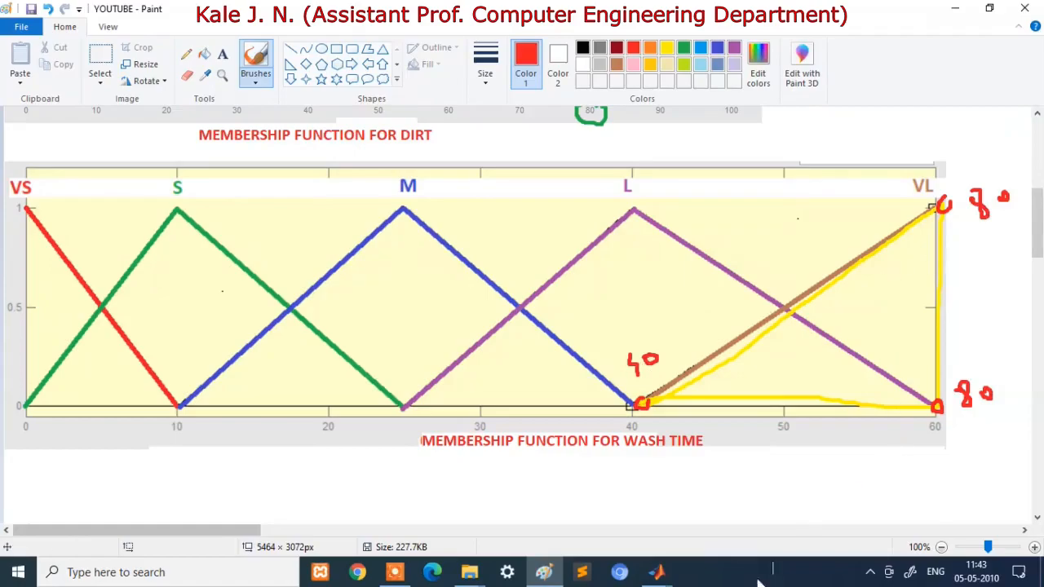
Return to MATLAB and edit the Very_Large membership function's parameters, checking them against the VL triangle in Paint
{"action": "mouse_move", "coordinate": [661, 575]}
{"action": "left_click", "coordinate": [821, 501]}
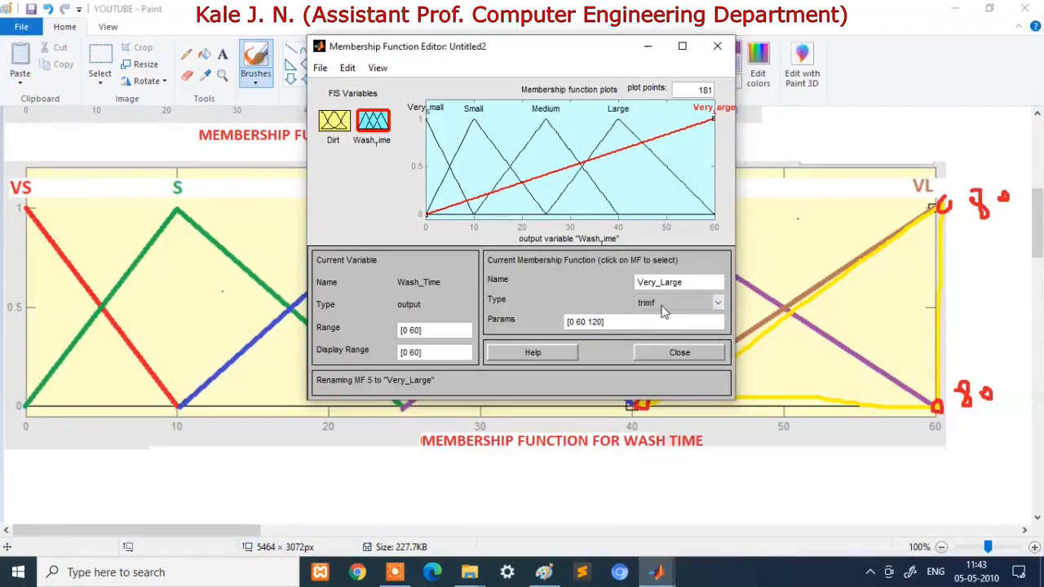
{"action": "key", "text": "BackSpace"}
{"action": "key", "text": "BackSpace"}
{"action": "key", "text": "BackSpace"}
{"action": "key", "text": "BackSpace"}
{"action": "key", "text": "BackSpace"}
{"action": "key", "text": "BackSpace"}
{"action": "left_click", "coordinate": [647, 237]}
{"action": "left_click", "coordinate": [736, 451]}
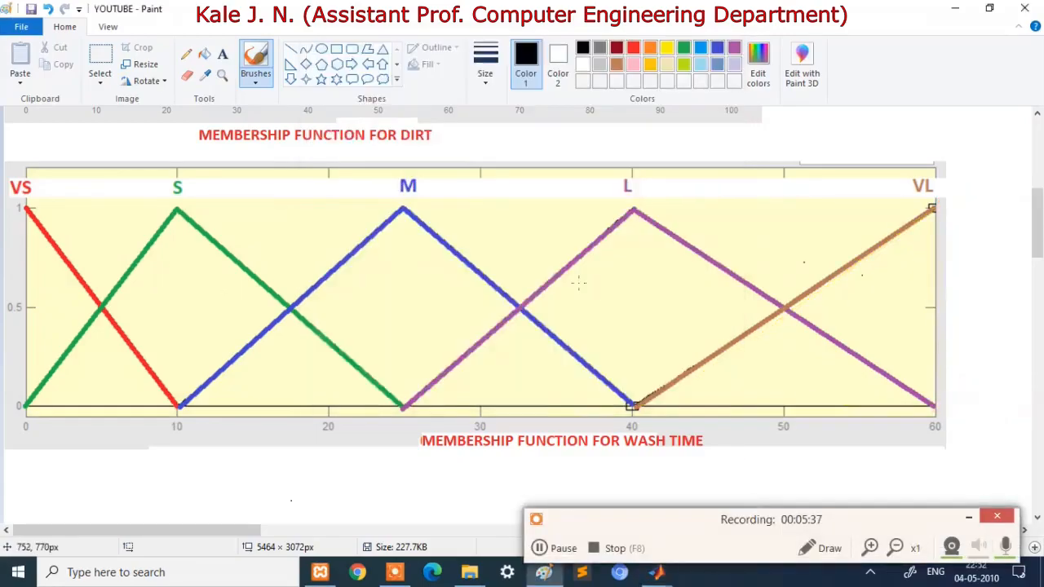
{"action": "key", "text": "alt+Tab"}
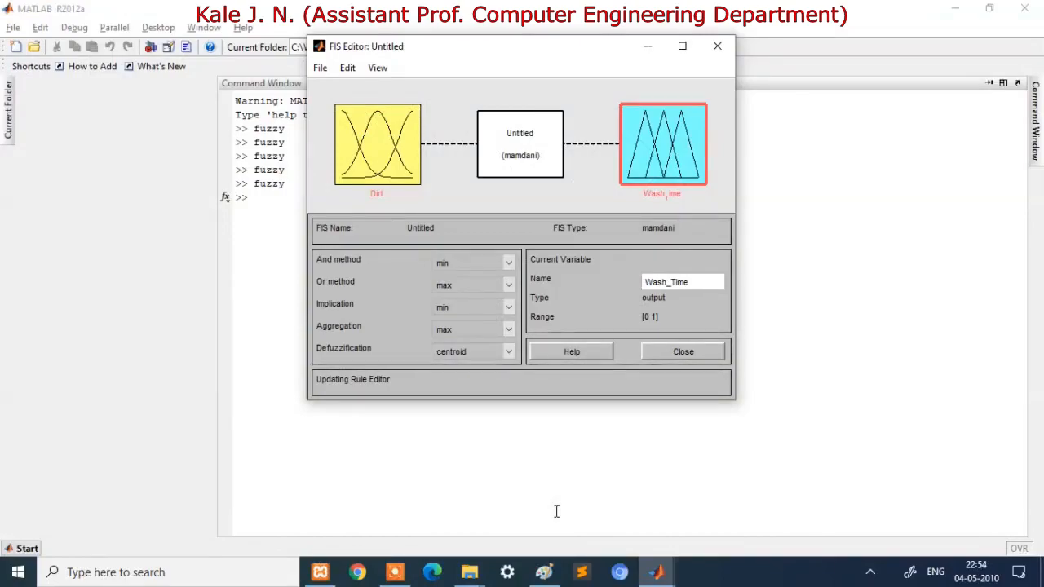
Switch to Paint to review the Rule Base table below the plots, then bring up MATLAB's Rule Editor
{"action": "left_click", "coordinate": [545, 572]}
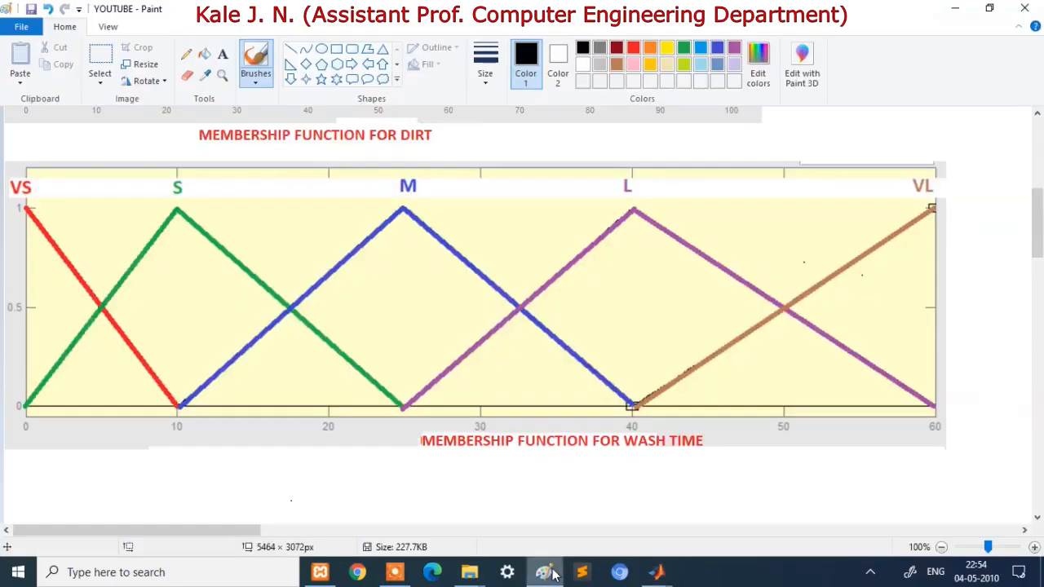
{"action": "scroll", "coordinate": [448, 432], "scroll_direction": "down", "scroll_amount": 5}
{"action": "scroll", "coordinate": [448, 433], "scroll_direction": "up", "scroll_amount": 3}
{"action": "scroll", "coordinate": [415, 438], "scroll_direction": "down", "scroll_amount": 3}
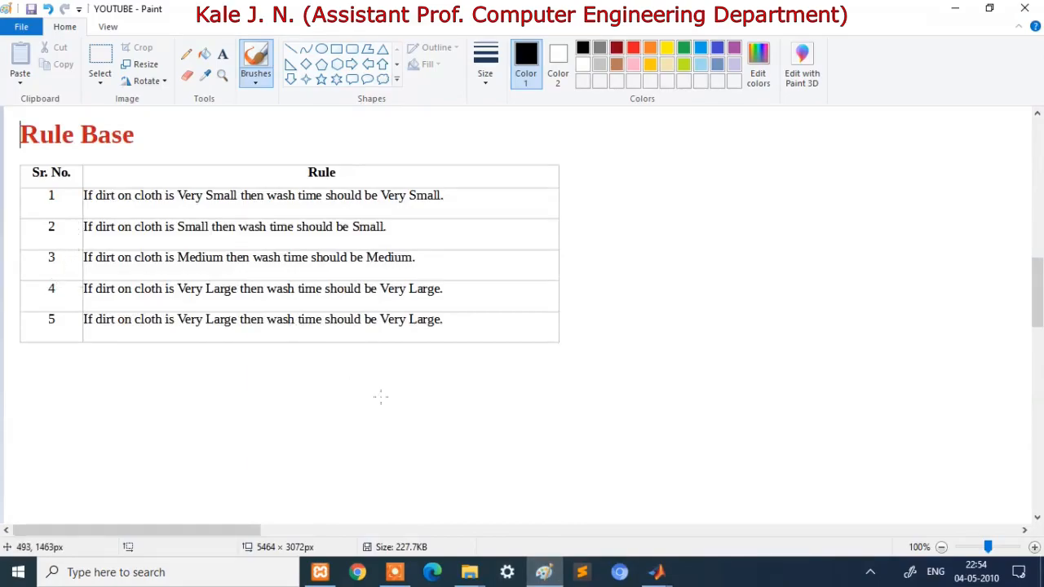
{"action": "mouse_move", "coordinate": [658, 576]}
{"action": "left_click", "coordinate": [715, 519]}
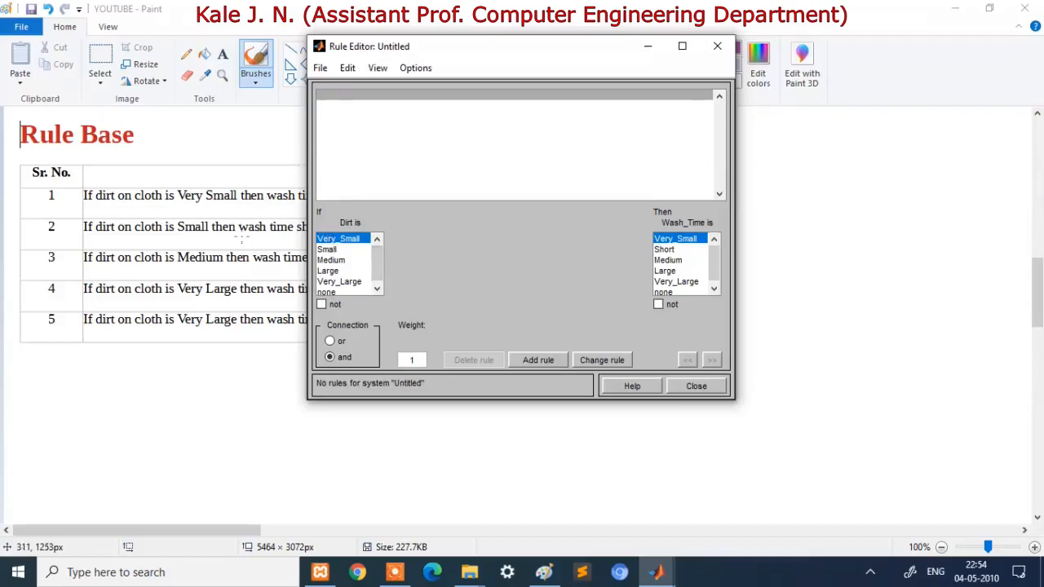
Add the rule "If Dirt is Very_Small then Wash_Time is Very_Small" from the Paint rule base and maximize the Rule Editor
{"action": "left_click", "coordinate": [242, 238]}
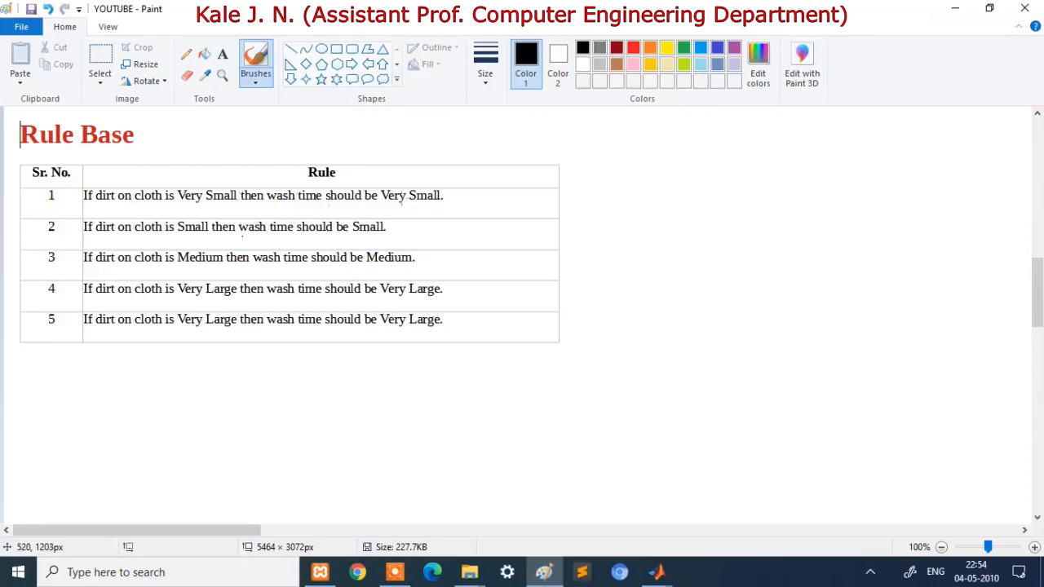
{"action": "key", "text": "alt+Tab"}
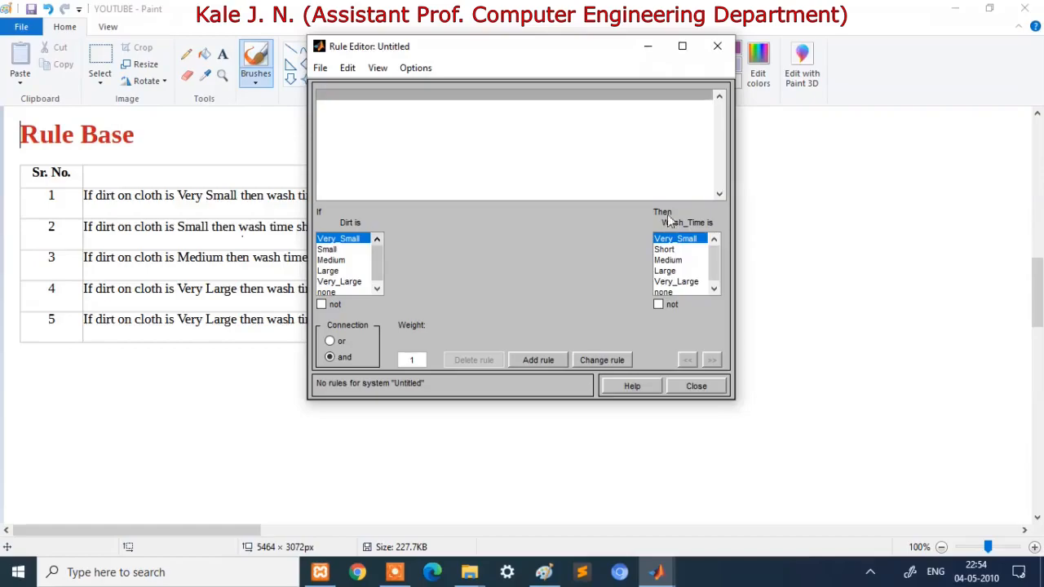
{"action": "left_click", "coordinate": [535, 360]}
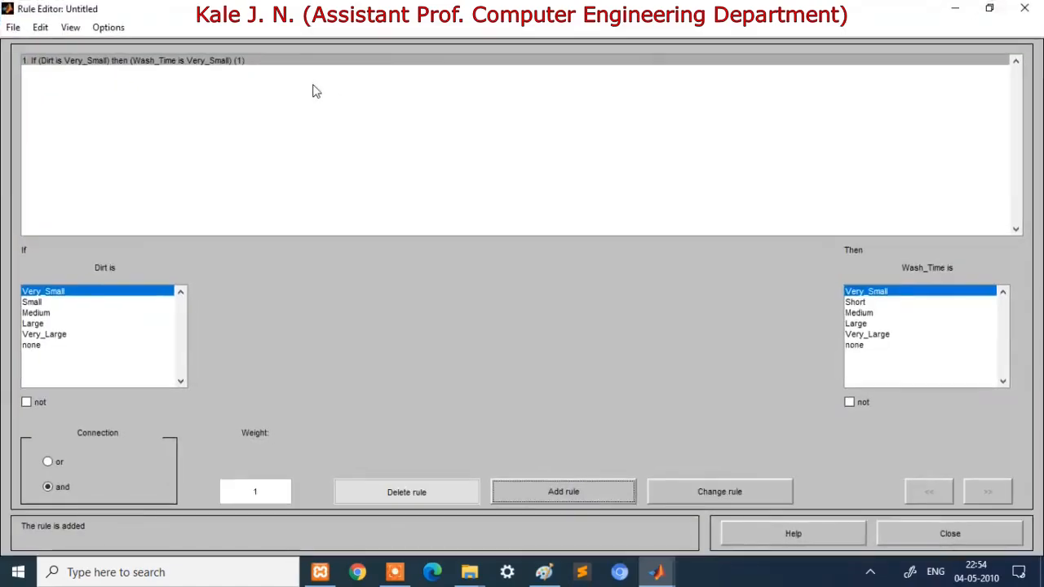
{"action": "left_click", "coordinate": [682, 46]}
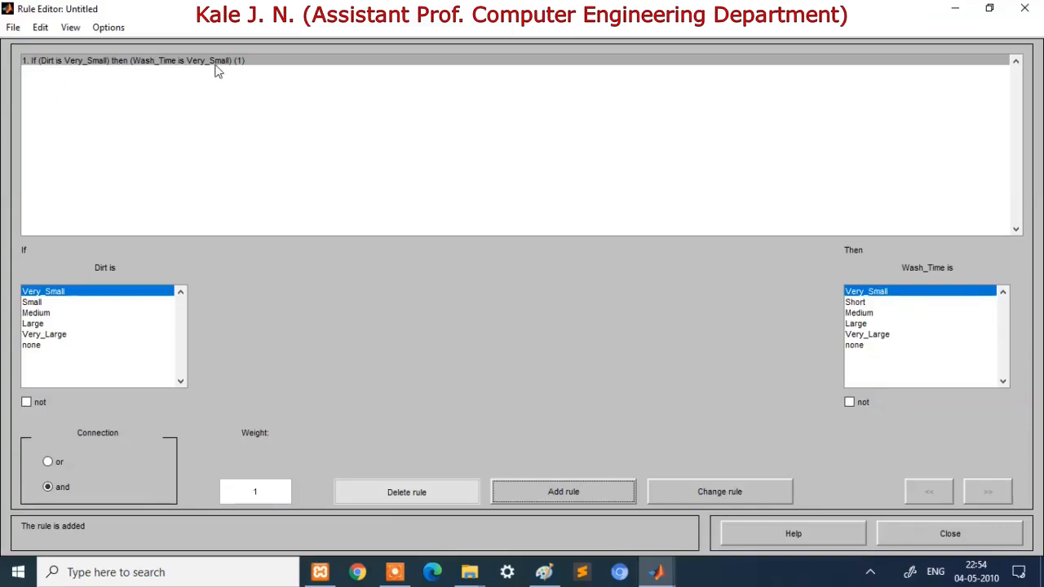
Check rule 2 in Paint and add the rule "If Dirt is Small then Wash_Time is Short" in MATLAB's Rule Editor
{"action": "left_click", "coordinate": [544, 572]}
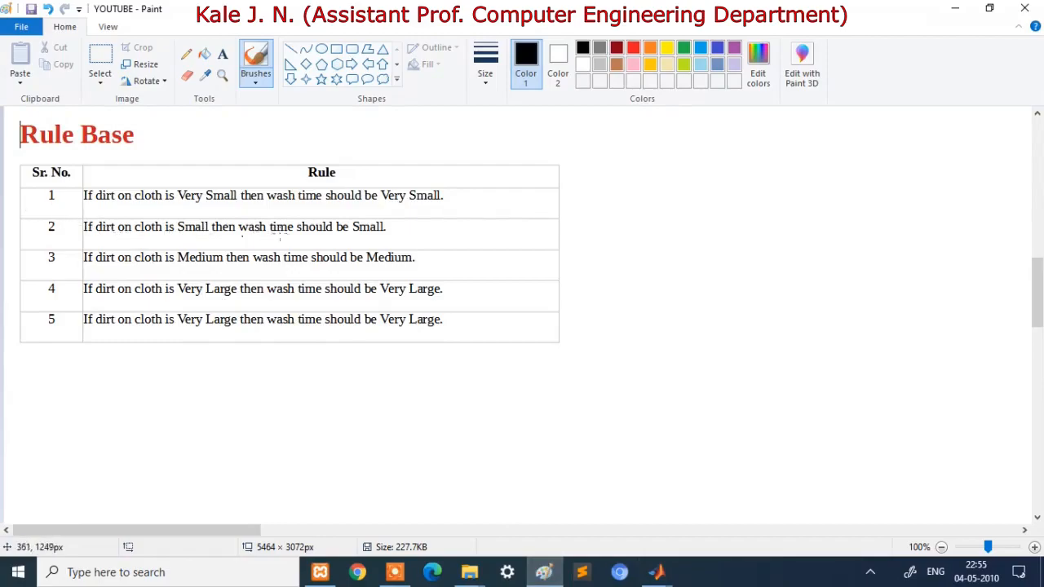
{"action": "left_click", "coordinate": [649, 575]}
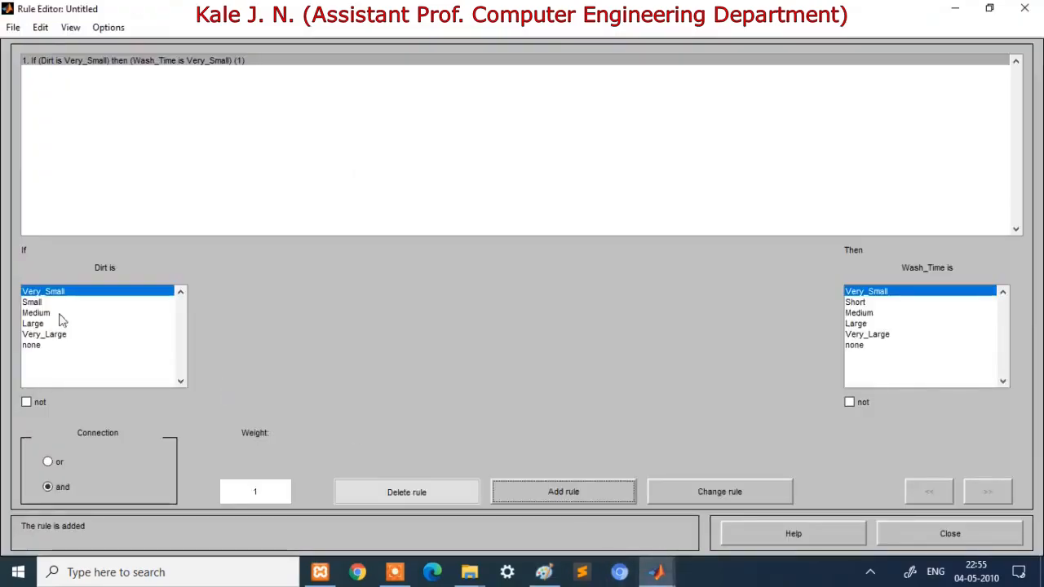
{"action": "left_click", "coordinate": [38, 303]}
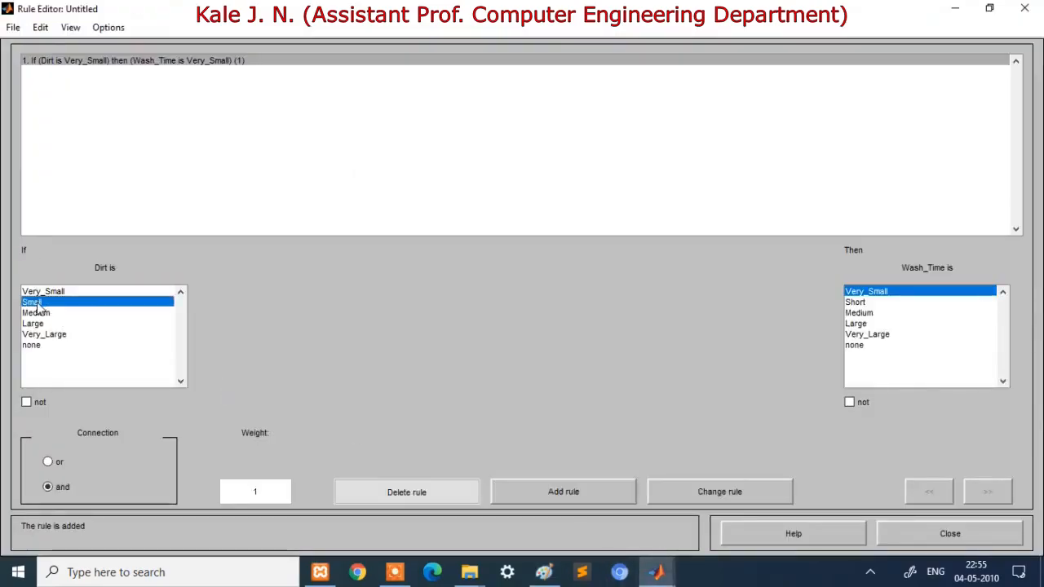
{"action": "left_click", "coordinate": [858, 302]}
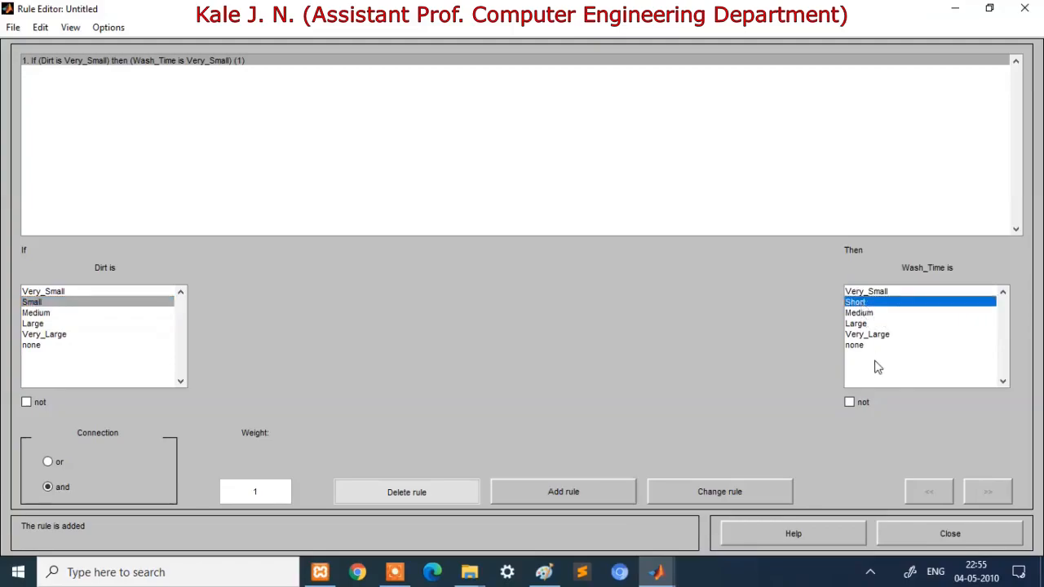
{"action": "left_click", "coordinate": [562, 492]}
Check rule 3 in Paint and add the rule "If Dirt is Medium then Wash_Time is Medium" in MATLAB's Rule Editor
{"action": "key", "text": "alt+Tab"}
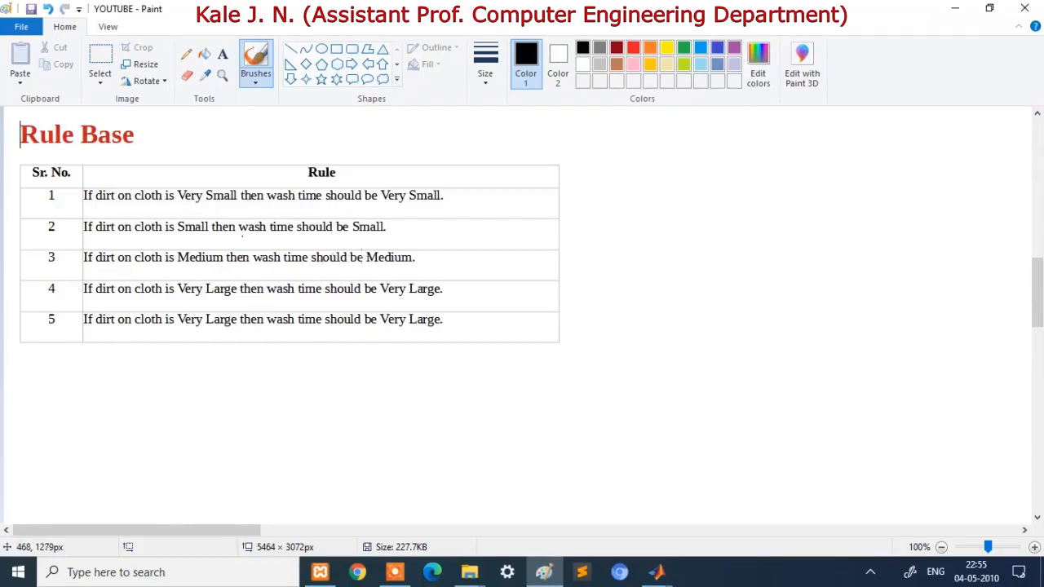
{"action": "key", "text": "alt+Tab"}
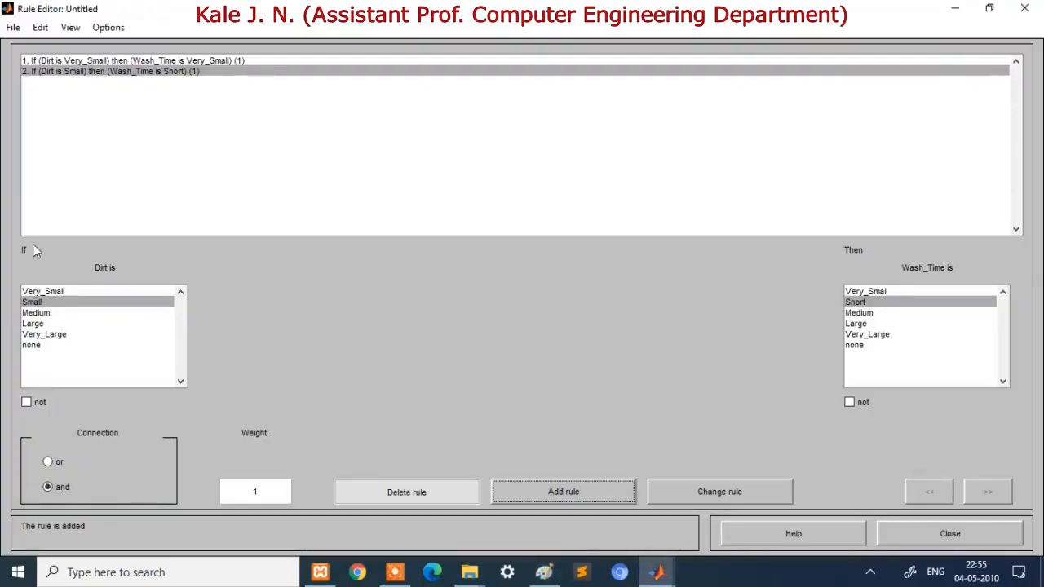
{"action": "left_click", "coordinate": [35, 313]}
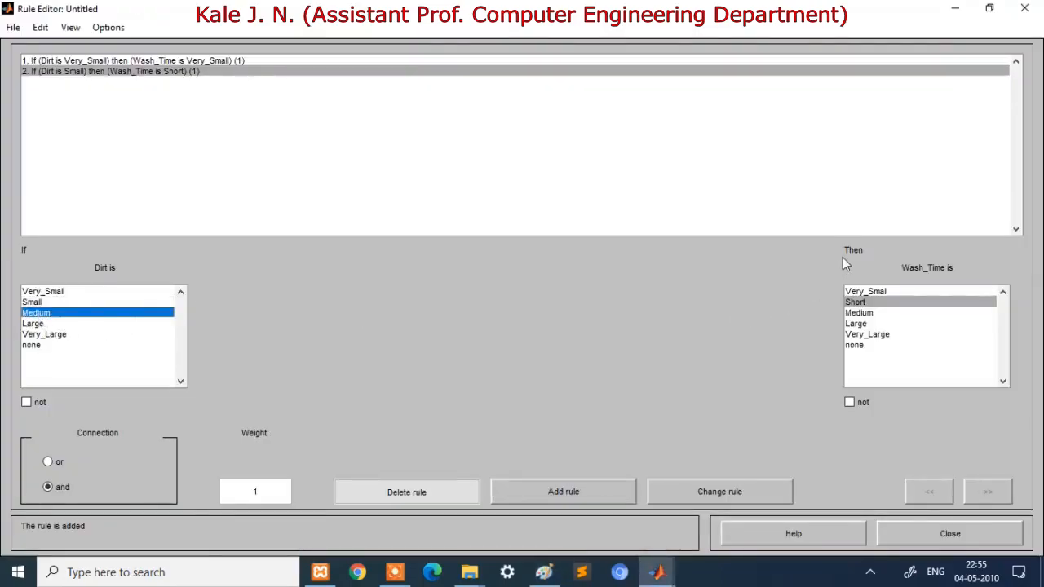
{"action": "left_click", "coordinate": [871, 314]}
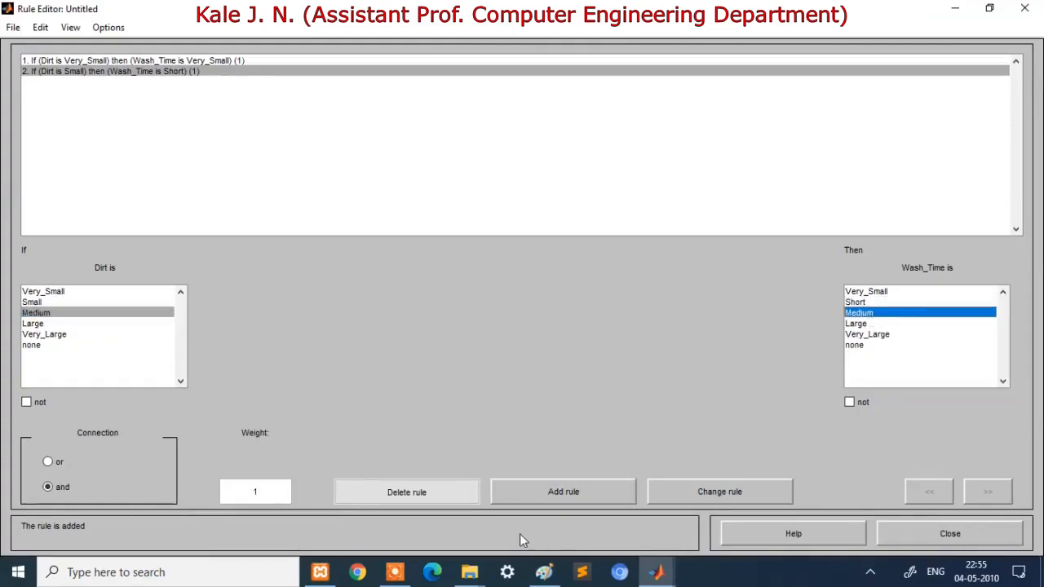
{"action": "left_click", "coordinate": [554, 497]}
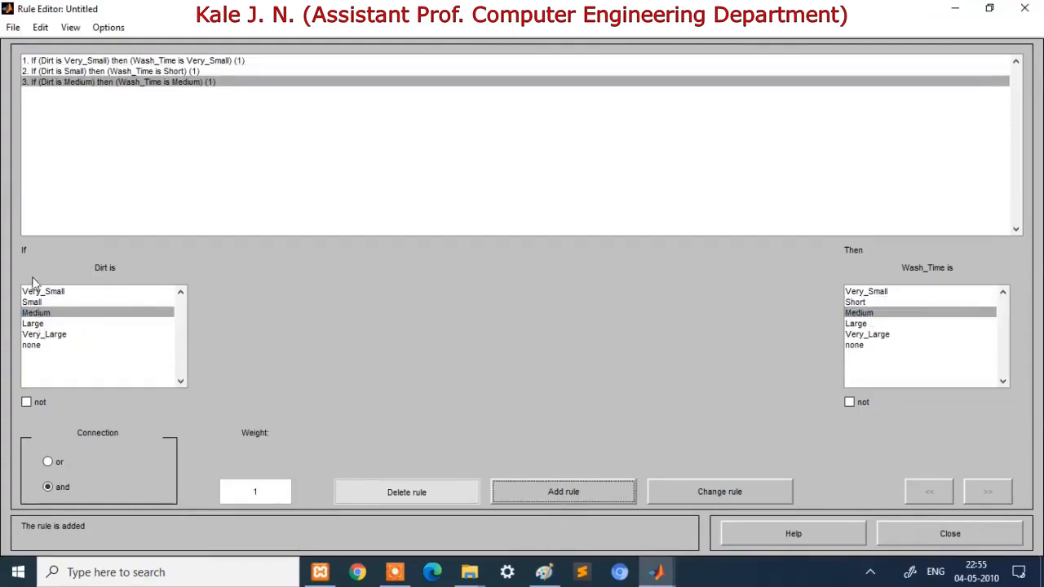
Add the fourth rule "If Dirt is Large then Wash_Time is Large" to the rule base
{"action": "left_click", "coordinate": [36, 324]}
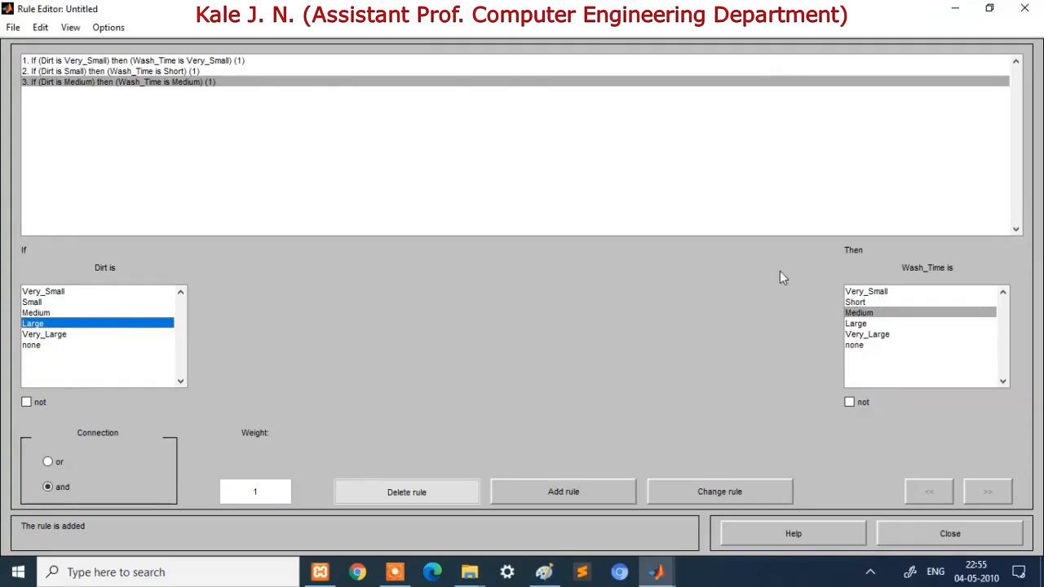
{"action": "left_click", "coordinate": [861, 325]}
{"action": "left_click", "coordinate": [554, 489]}
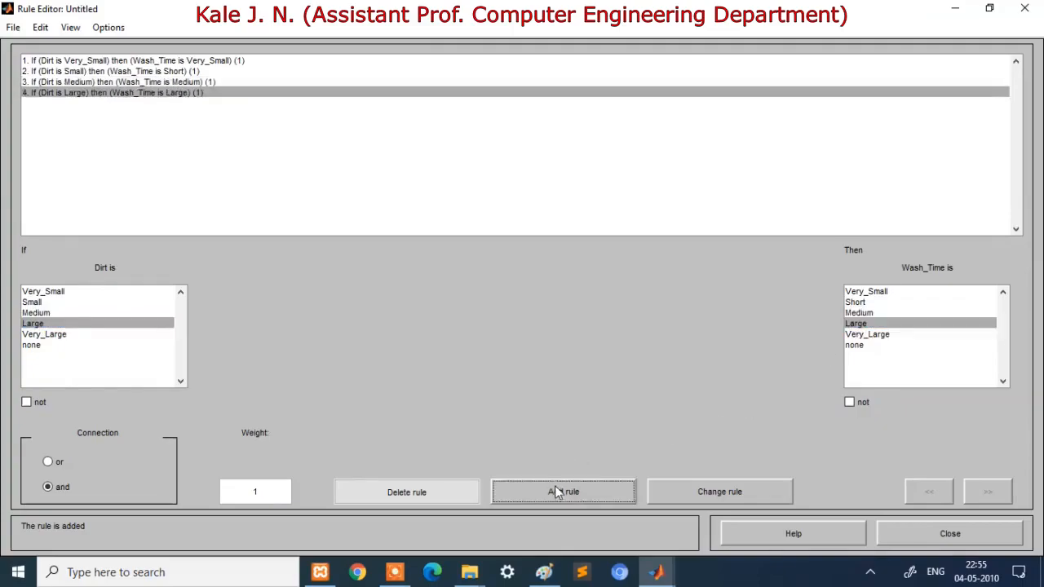
Add the fifth rule "If Dirt is Very_Large then Wash_Time is Very_Large" to the rule base
{"action": "left_click", "coordinate": [41, 335]}
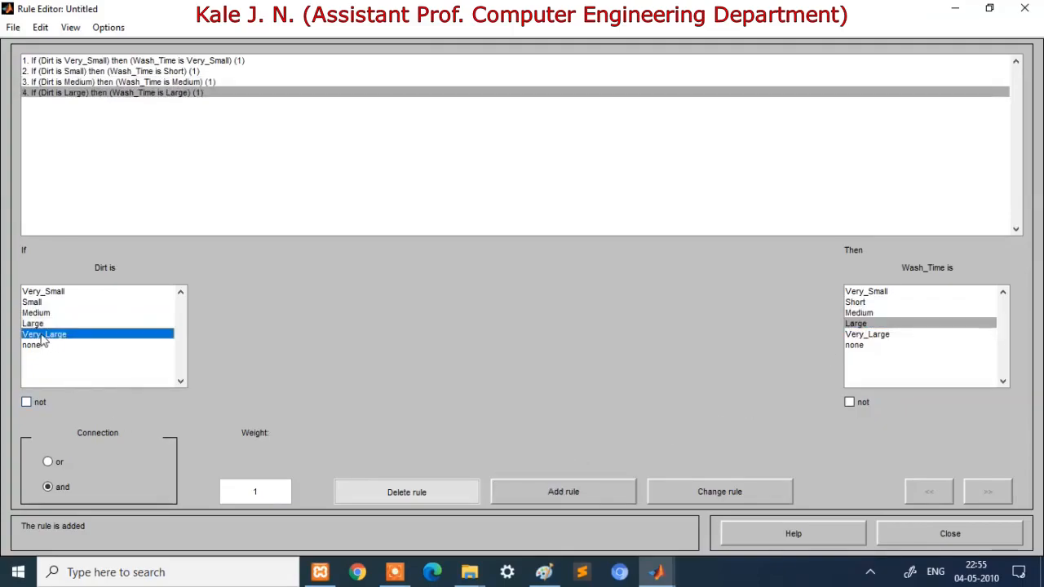
{"action": "left_click", "coordinate": [867, 334]}
{"action": "left_click", "coordinate": [545, 492]}
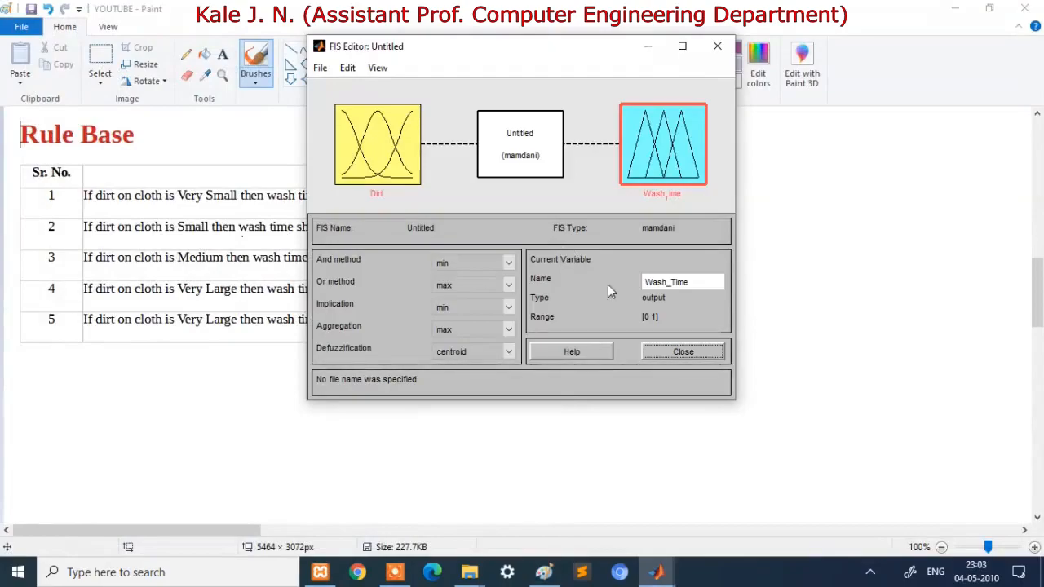
Close the FIS Editor and save the fuzzy system to the Desktop as Wash
{"action": "left_click", "coordinate": [684, 352]}
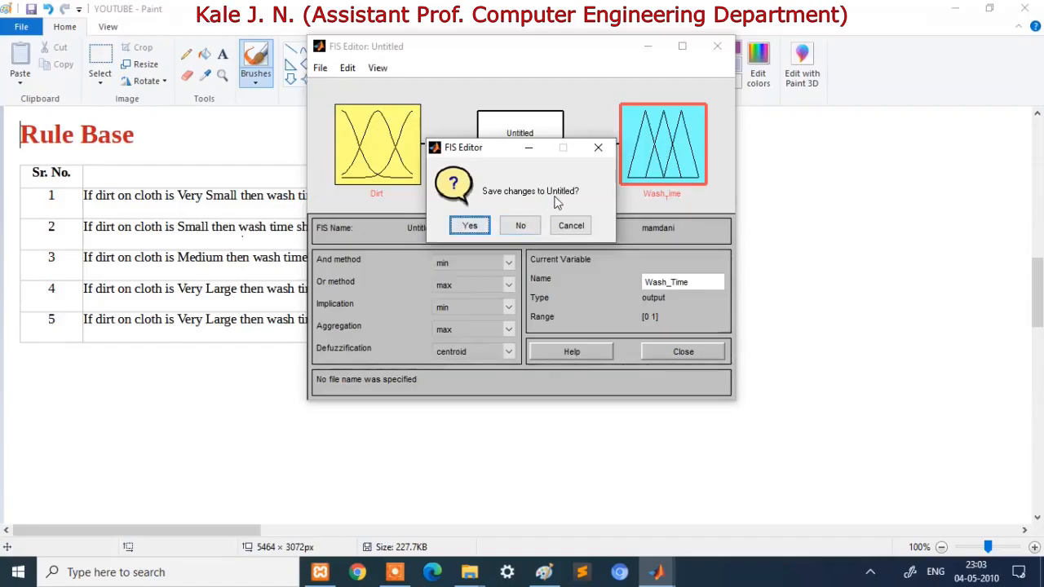
{"action": "left_click", "coordinate": [471, 226]}
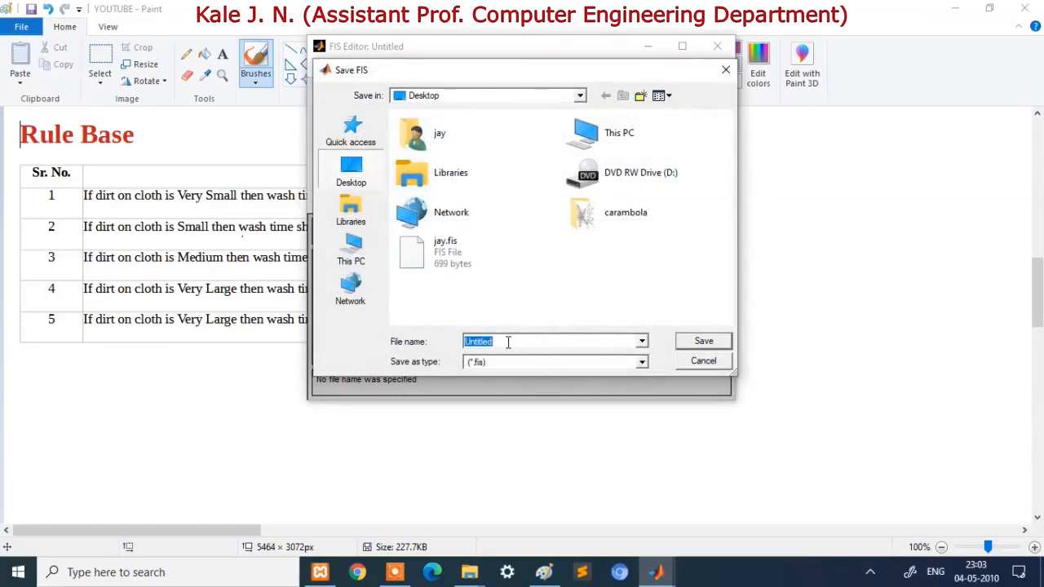
{"action": "type", "text": "Wash"}
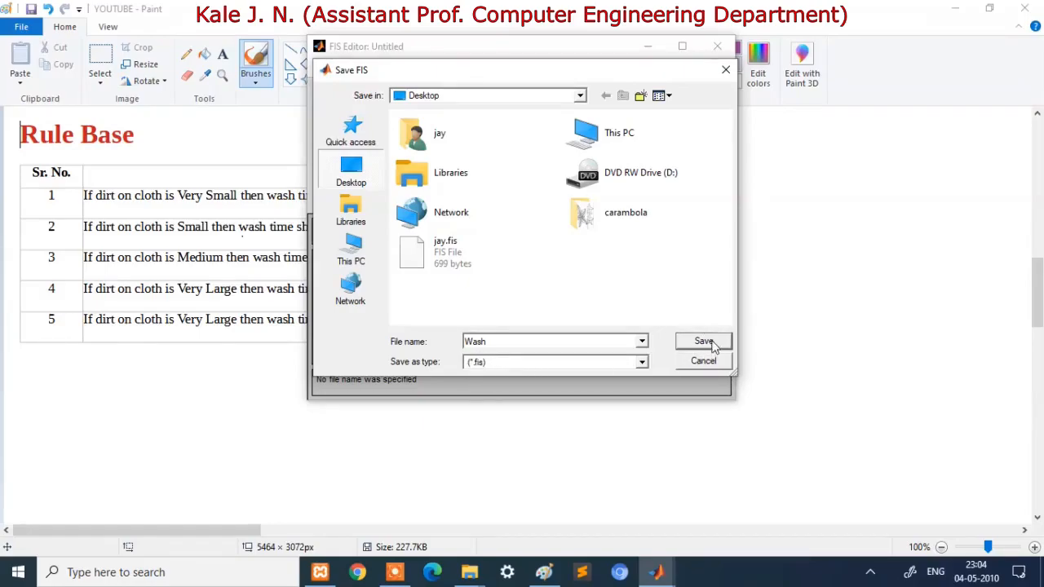
{"action": "double_click", "coordinate": [496, 345]}
{"action": "left_click", "coordinate": [494, 345]}
{"action": "left_click_drag", "start_coordinate": [494, 345], "coordinate": [456, 342]}
{"action": "left_click", "coordinate": [699, 343]}
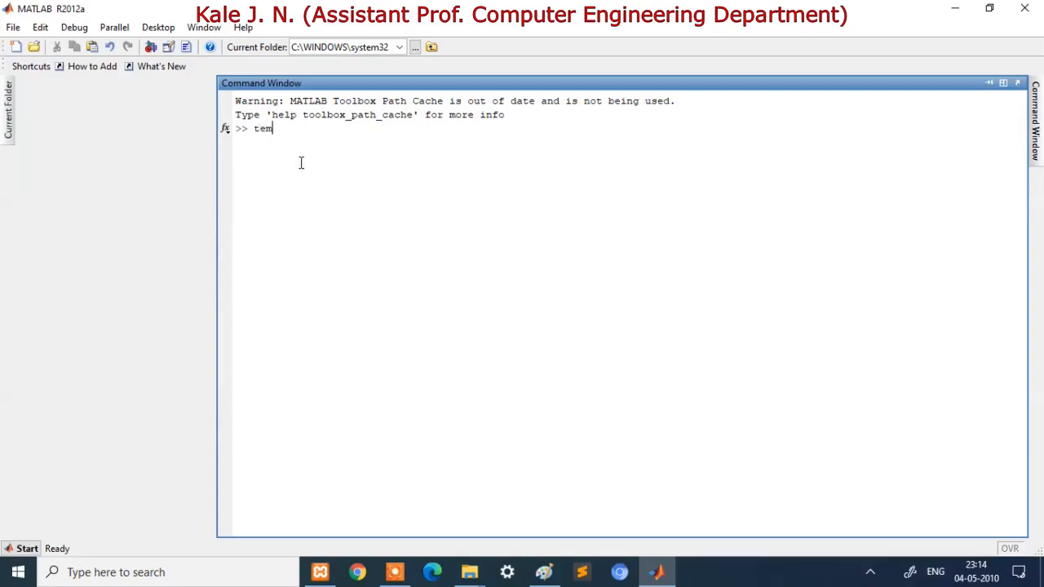
Load Wash.fis from the Desktop into the variable temp with a semicolon-terminated readfis command using the file's full path
{"action": "type", "text": "readfis('"}
{"action": "type", "text": "C:\\Users\\jay\\Desktop"}
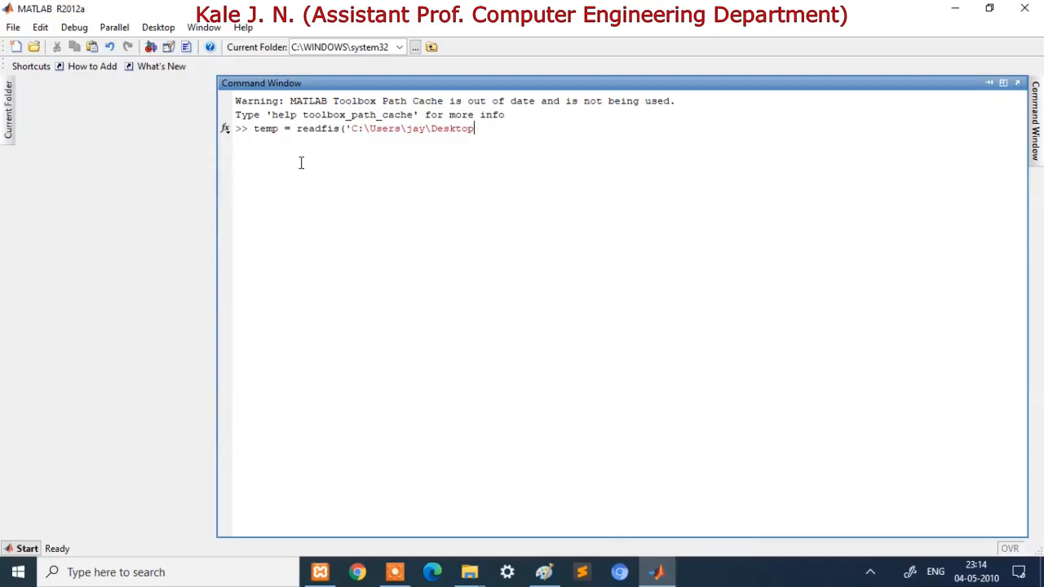
{"action": "type", "text": "\\Wash.fis');"}
{"action": "key", "text": "Left"}
{"action": "key", "text": "Left"}
{"action": "key", "text": "Left"}
{"action": "key", "text": "Left"}
{"action": "key", "text": "Left"}
{"action": "key", "text": "Left"}
{"action": "key", "text": "Left"}
{"action": "key", "text": "Left"}
{"action": "key", "text": "Left"}
{"action": "key", "text": "Left"}
{"action": "key", "text": "Left"}
{"action": "key", "text": "Left"}
{"action": "key", "text": "Left"}
{"action": "key", "text": "Left"}
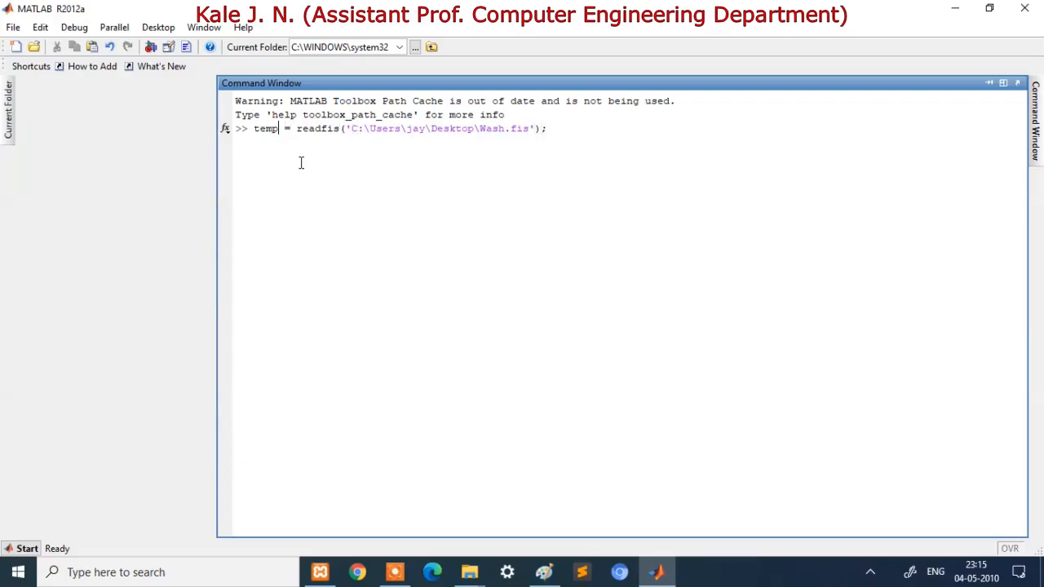
{"action": "key", "text": "shift+Left"}
{"action": "key", "text": "shift+Left"}
{"action": "key", "text": "shift+Left"}
{"action": "key", "text": "shift+Left"}
{"action": "key", "text": "Right"}
{"action": "key", "text": "Right"}
{"action": "key", "text": "Right"}
{"action": "key", "text": "Right"}
{"action": "key", "text": "Right"}
{"action": "key", "text": "Right"}
{"action": "key", "text": "Right"}
{"action": "key", "text": "Right"}
{"action": "key", "text": "Right"}
{"action": "key", "text": "Right"}
{"action": "key", "text": "Right"}
{"action": "key", "text": "Right"}
{"action": "key", "text": "Right"}
{"action": "key", "text": "Right"}
{"action": "key", "text": "Right"}
{"action": "key", "text": "Return"}
Write the command y=evalfis(20,temp); at the prompt to evaluate the fuzzy system for a dirt input of 20
{"action": "type", "text": "y=evalfis("}
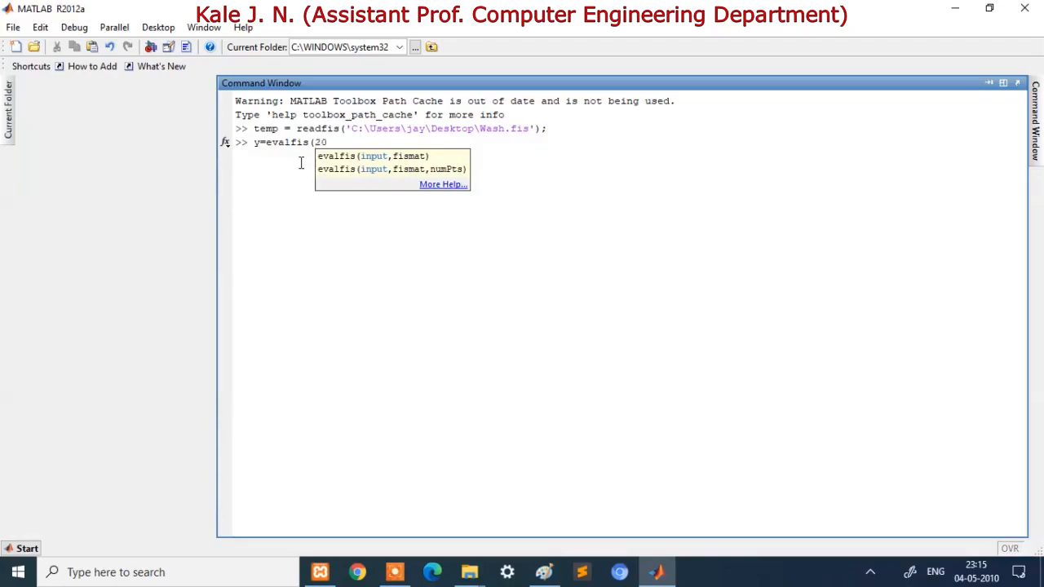
{"action": "type", "text": ","}
{"action": "key", "text": "Left"}
{"action": "key", "text": "Left"}
{"action": "key", "text": "Left"}
{"action": "key", "text": "Left"}
{"action": "key", "text": "Left"}
{"action": "key", "text": "Left"}
{"action": "key", "text": "Left"}
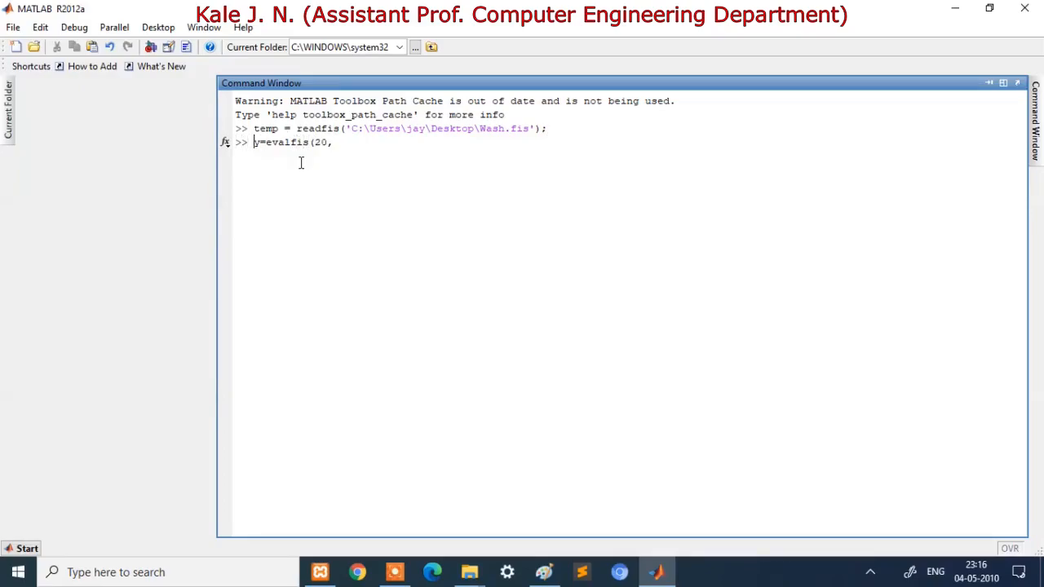
{"action": "key", "text": "shift+Right"}
{"action": "key", "text": "Right"}
{"action": "key", "text": "shift+Right"}
{"action": "key", "text": "shift+Right"}
{"action": "key", "text": "shift+Right"}
{"action": "key", "text": "shift+Right"}
{"action": "key", "text": "shift+Right"}
{"action": "key", "text": "shift+Right"}
{"action": "key", "text": "shift+Right"}
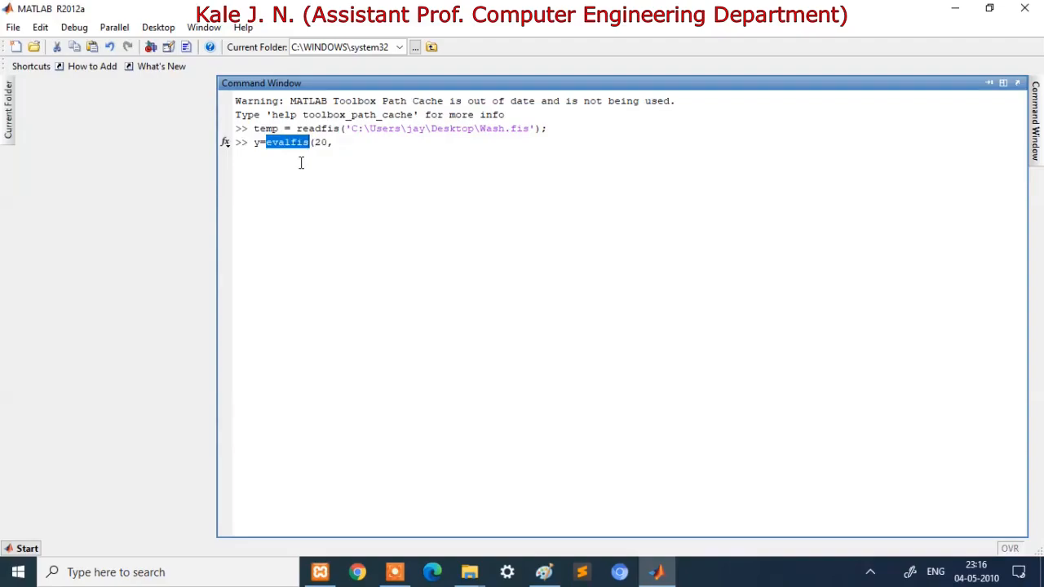
{"action": "key", "text": "Right"}
{"action": "key", "text": "Right"}
{"action": "key", "text": "Right"}
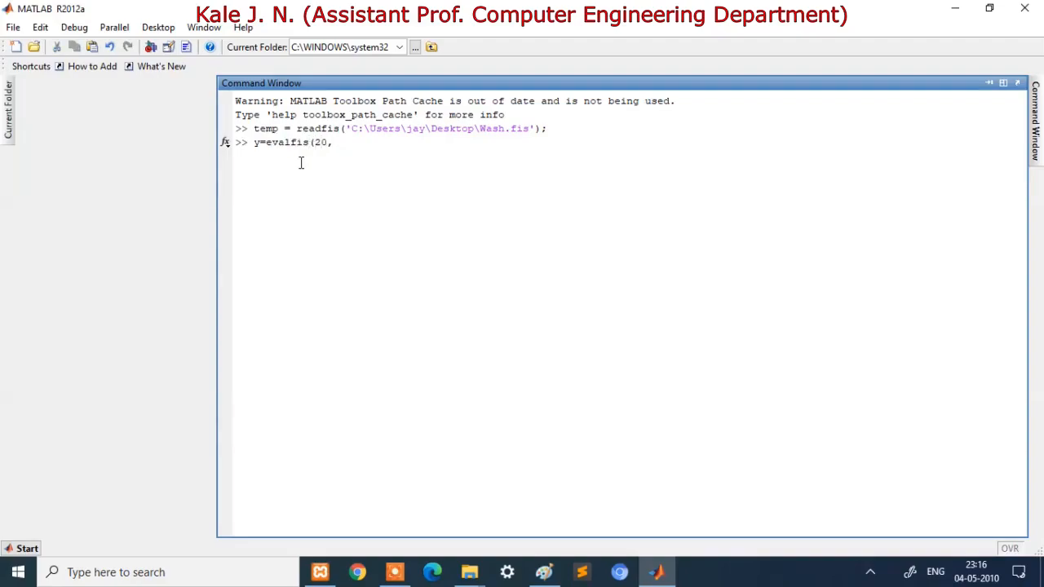
{"action": "key", "text": "Right"}
{"action": "key", "text": "Left"}
{"action": "key", "text": "Left"}
{"action": "key", "text": "Left"}
{"action": "key", "text": "Left"}
{"action": "key", "text": "Left"}
{"action": "key", "text": "Left"}
{"action": "key", "text": "Left"}
{"action": "key", "text": "Left"}
{"action": "key", "text": "Left"}
{"action": "key", "text": "Left"}
{"action": "key", "text": "Left"}
{"action": "key", "text": "Right"}
{"action": "key", "text": "Right"}
{"action": "key", "text": "Right"}
{"action": "key", "text": "Right"}
{"action": "key", "text": "Right"}
{"action": "key", "text": "Right"}
{"action": "key", "text": "Right"}
{"action": "key", "text": "Right"}
{"action": "key", "text": "Right"}
{"action": "key", "text": "Right"}
{"action": "key", "text": "Right"}
{"action": "type", "text": "temp);"}
Review the evalfis command, highlighting the function name and its input value 20
{"action": "key", "text": "Left"}
{"action": "key", "text": "Left"}
{"action": "key", "text": "Left"}
{"action": "key", "text": "Left"}
{"action": "key", "text": "Left"}
{"action": "key", "text": "Left"}
{"action": "key", "text": "Left"}
{"action": "key", "text": "Left"}
{"action": "key", "text": "Left"}
{"action": "key", "text": "Left"}
{"action": "key", "text": "Left"}
{"action": "key", "text": "Left"}
{"action": "key", "text": "Left"}
{"action": "key", "text": "Left"}
{"action": "key", "text": "Left"}
{"action": "key", "text": "Left"}
{"action": "key", "text": "Left"}
{"action": "key", "text": "shift+Right"}
{"action": "key", "text": "shift+Right"}
{"action": "key", "text": "shift+Right"}
{"action": "key", "text": "shift+Right"}
{"action": "key", "text": "shift+Right"}
{"action": "key", "text": "shift+Right"}
{"action": "key", "text": "shift+Right"}
{"action": "key", "text": "shift+Right"}
{"action": "key", "text": "shift+Right"}
{"action": "key", "text": "shift+Right"}
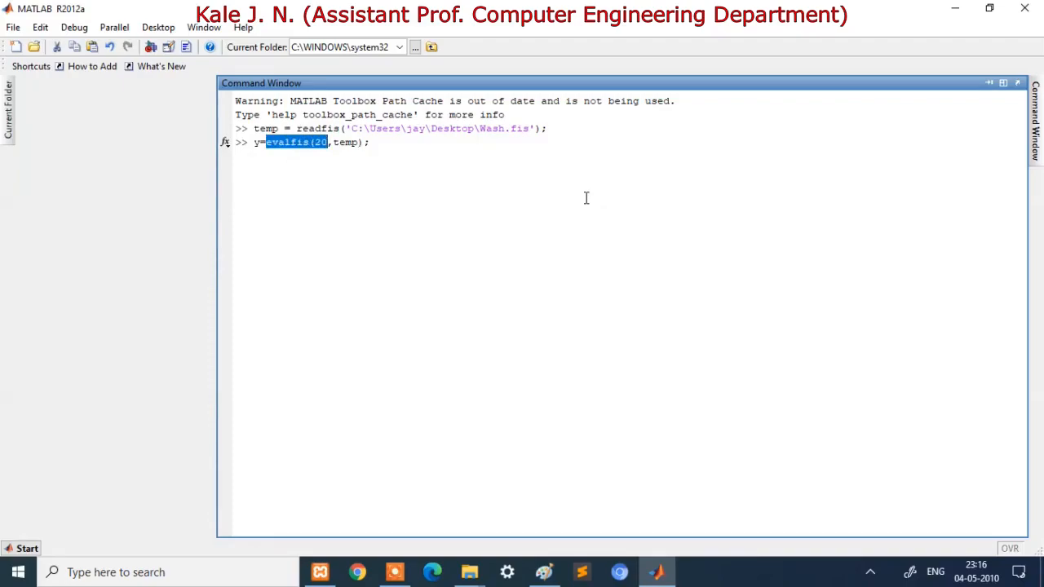
{"action": "key", "text": "Left"}
{"action": "key", "text": "Home"}
{"action": "key", "text": "Right"}
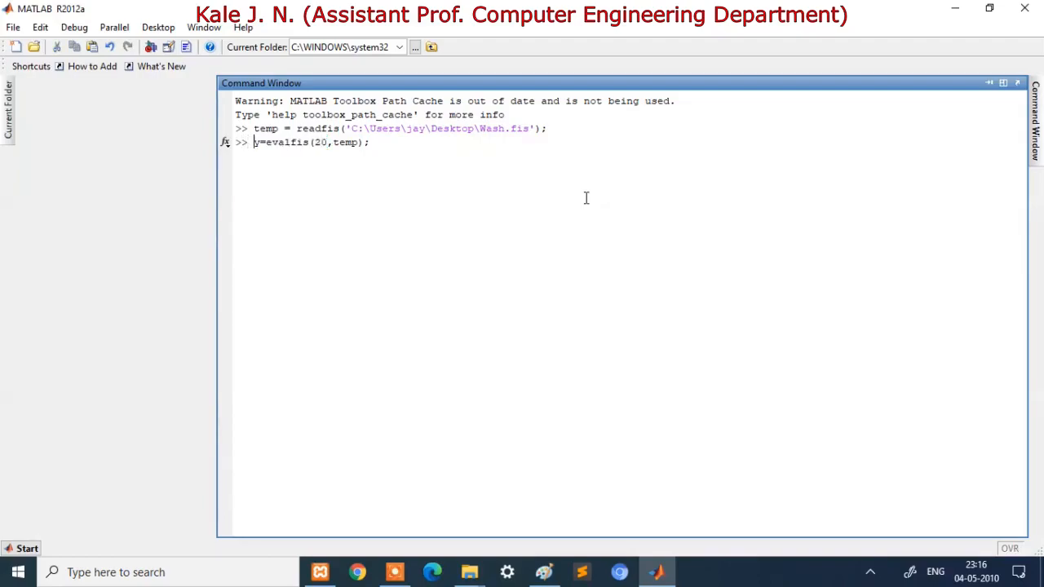
{"action": "key", "text": "Right"}
{"action": "key", "text": "Right"}
{"action": "key", "text": "Right"}
{"action": "key", "text": "Right"}
{"action": "key", "text": "Right"}
{"action": "key", "text": "Right"}
{"action": "key", "text": "Right"}
{"action": "key", "text": "Right"}
{"action": "key", "text": "Right"}
{"action": "key", "text": "Right"}
{"action": "key", "text": "Right"}
{"action": "key", "text": "Right"}
{"action": "key", "text": "Right"}
{"action": "key", "text": "Right"}
{"action": "key", "text": "Right"}
{"action": "key", "text": "Right"}
{"action": "key", "text": "Right"}
{"action": "key", "text": "Right"}
{"action": "key", "text": "Right"}
Run the evalfis command, display y, and compare the input value with the computed wash time
{"action": "key", "text": "Return"}
{"action": "type", "text": "y"}
{"action": "key", "text": "Return"}
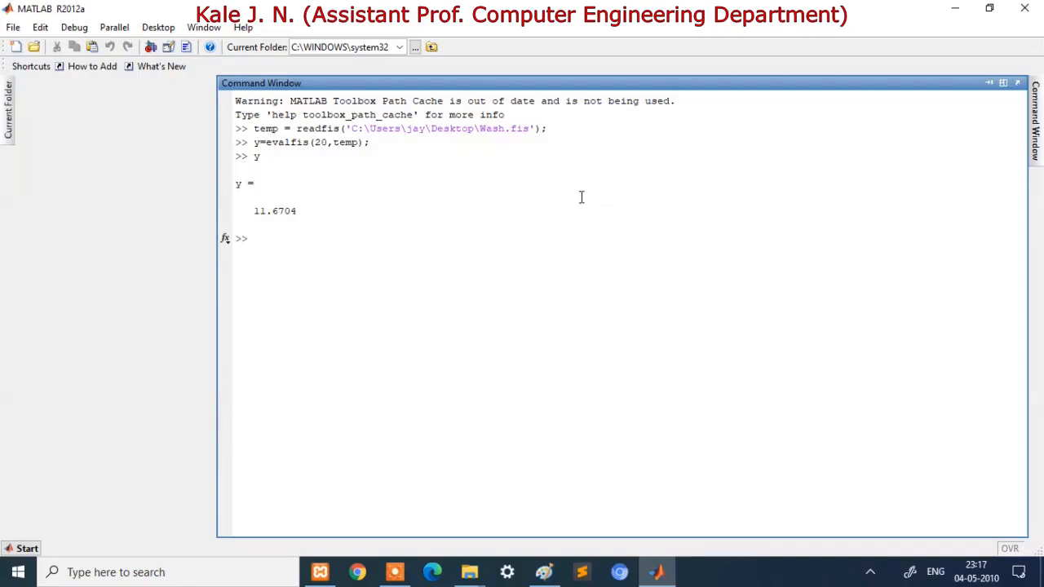
{"action": "left_click_drag", "start_coordinate": [308, 142], "coordinate": [324, 141]}
{"action": "left_click_drag", "start_coordinate": [250, 211], "coordinate": [302, 210]}
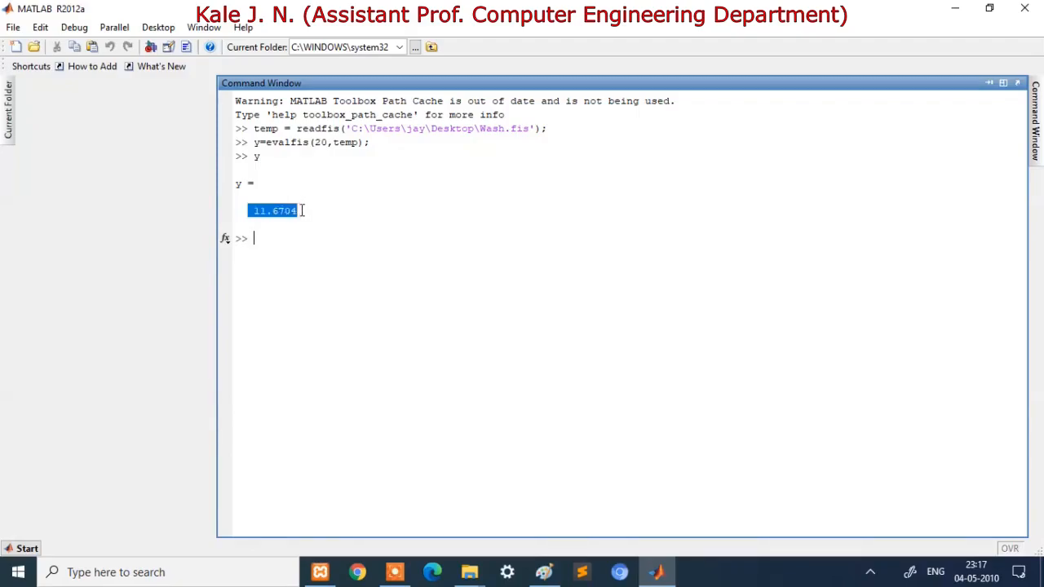
Recall the earlier evalfis command at the prompt and change its dirt input value to 50
{"action": "left_click", "coordinate": [261, 239]}
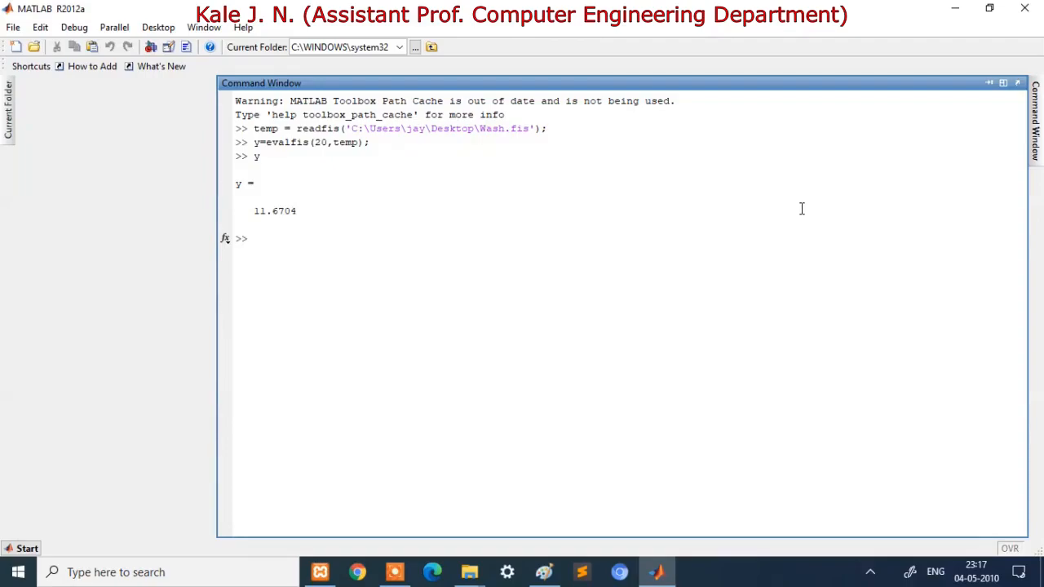
{"action": "key", "text": "Up"}
{"action": "key", "text": "Up"}
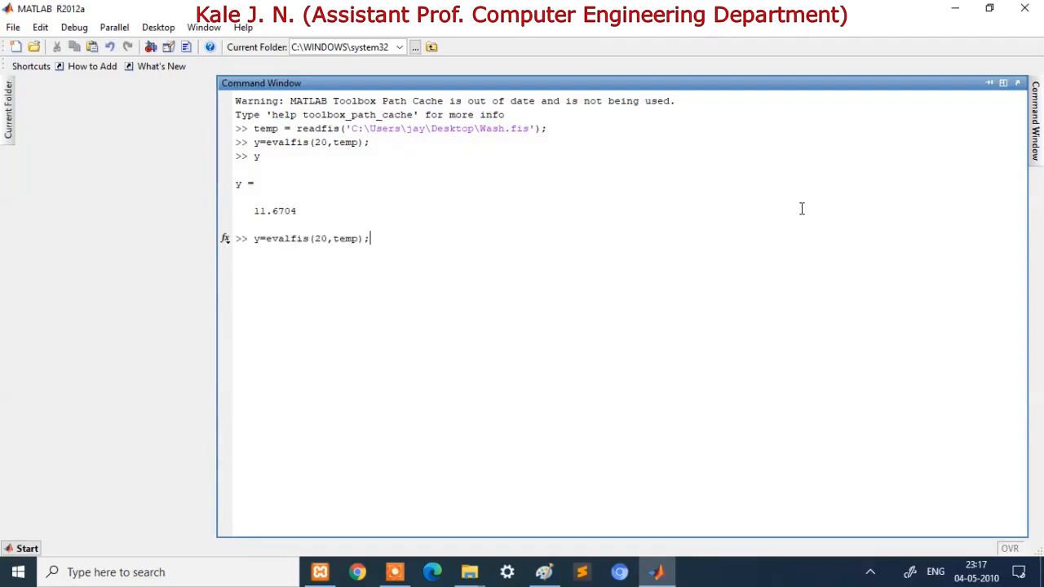
{"action": "key", "text": "Left"}
{"action": "key", "text": "Left"}
{"action": "key", "text": "Left"}
{"action": "key", "text": "Left"}
{"action": "key", "text": "Left"}
{"action": "key", "text": "Left"}
{"action": "key", "text": "Left"}
{"action": "key", "text": "Left"}
{"action": "key", "text": "Left"}
{"action": "key", "text": "Delete"}
{"action": "type", "text": "5"}
Run y=evalfis(50,temp); and display the computed wash time stored in y
{"action": "key", "text": "Right"}
{"action": "key", "text": "Right"}
{"action": "key", "text": "Right"}
{"action": "key", "text": "Right"}
{"action": "key", "text": "Right"}
{"action": "key", "text": "Right"}
{"action": "key", "text": "Right"}
{"action": "key", "text": "Right"}
{"action": "key", "text": "Return"}
{"action": "type", "text": "y"}
{"action": "key", "text": "Return"}
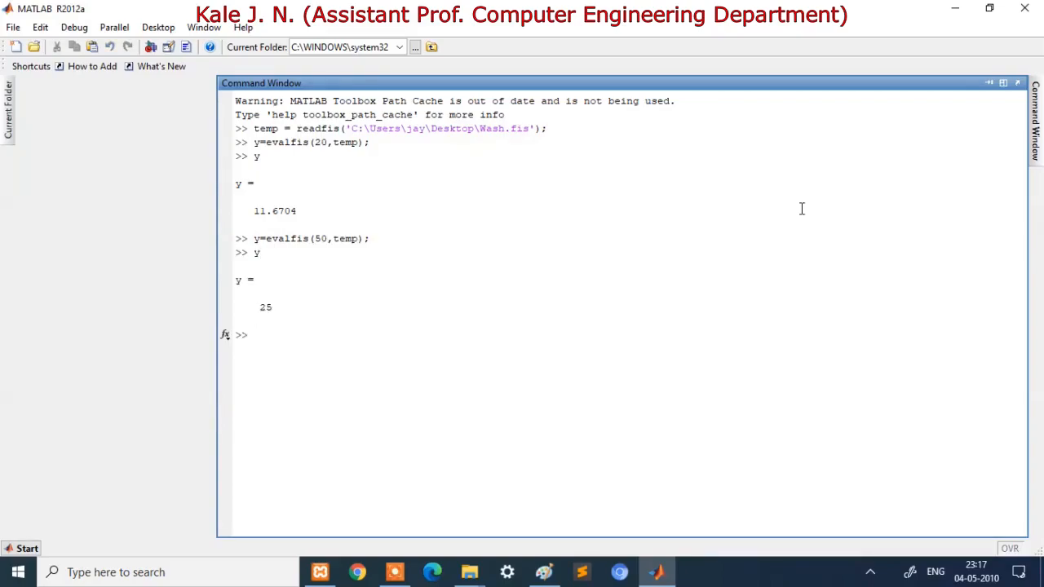